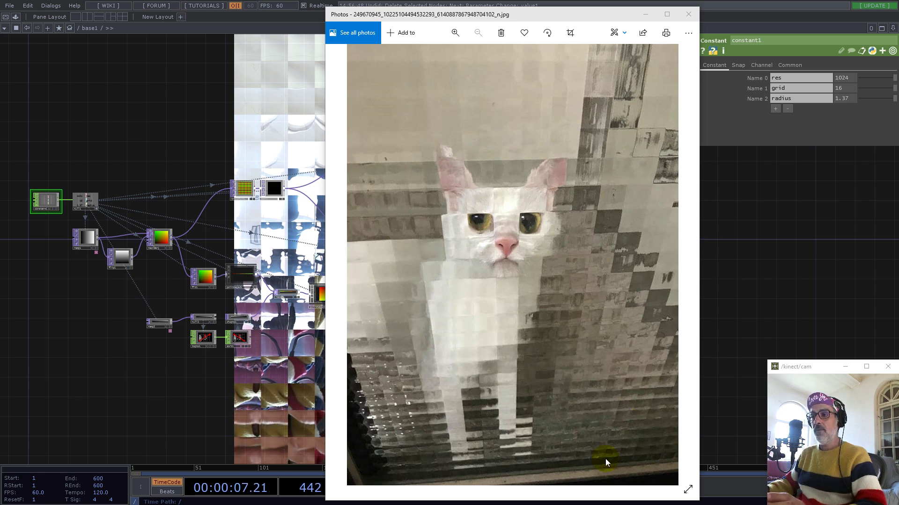
- Switch to TouchDesigner, leave base1 for the project1 network and delete all of its default operators
key("alt+Tab")
left_click(330, 247)
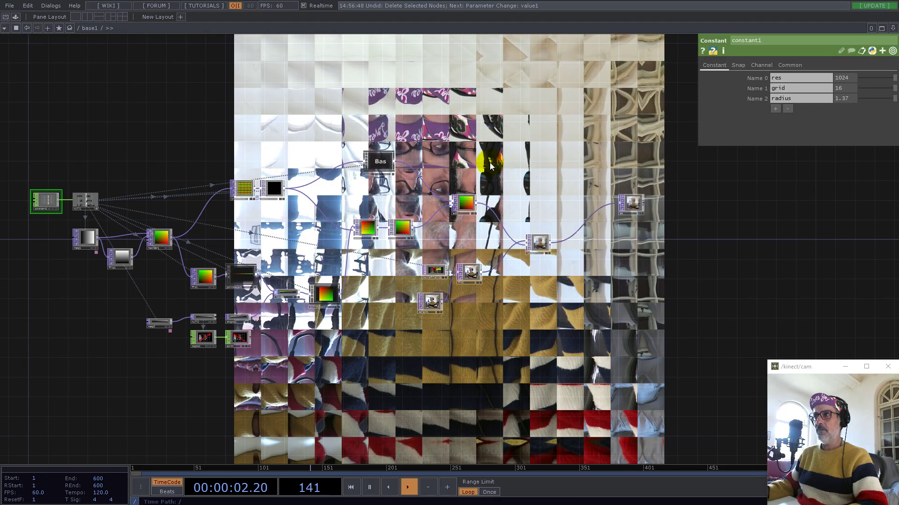
key("u")
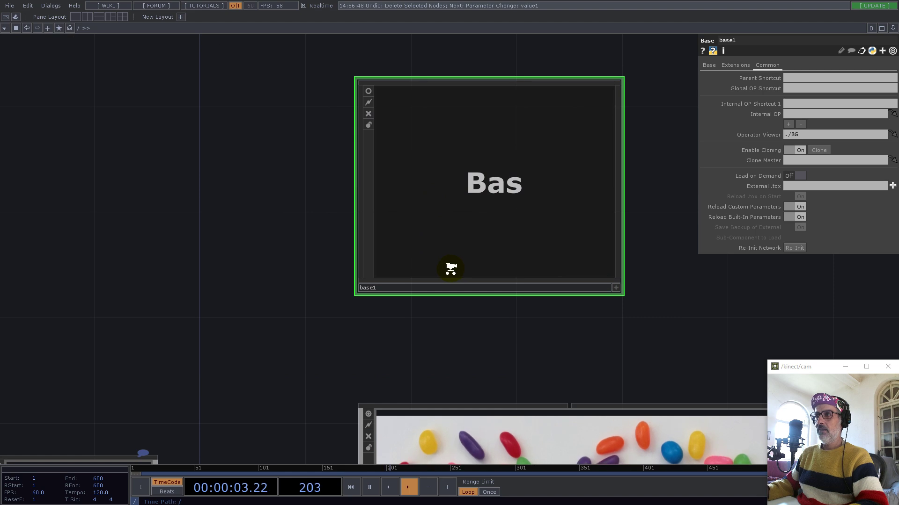
scroll(450, 269, "down", 3)
left_click(470, 369)
key("i")
right_click_drag(87, 94, 606, 350)
key("Delete")
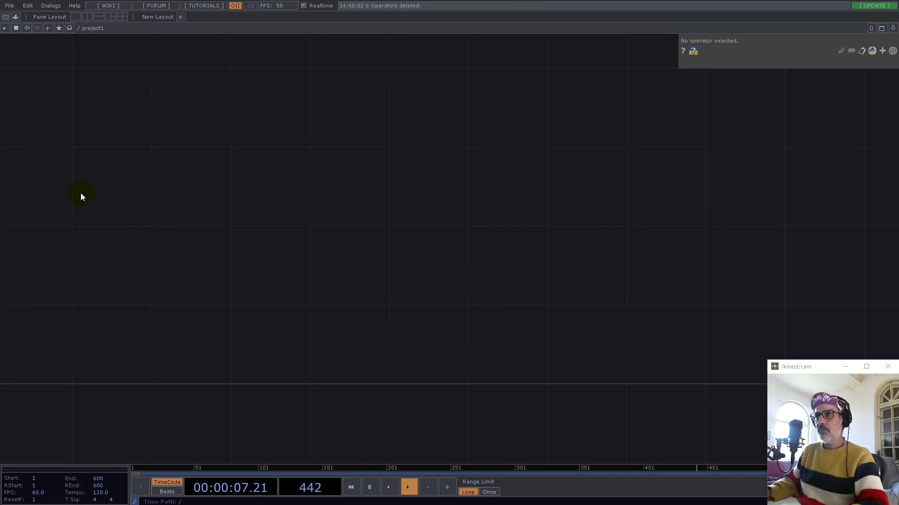
- Add a Constant CHOP to the empty project1 network
double_click(217, 228)
type("co")
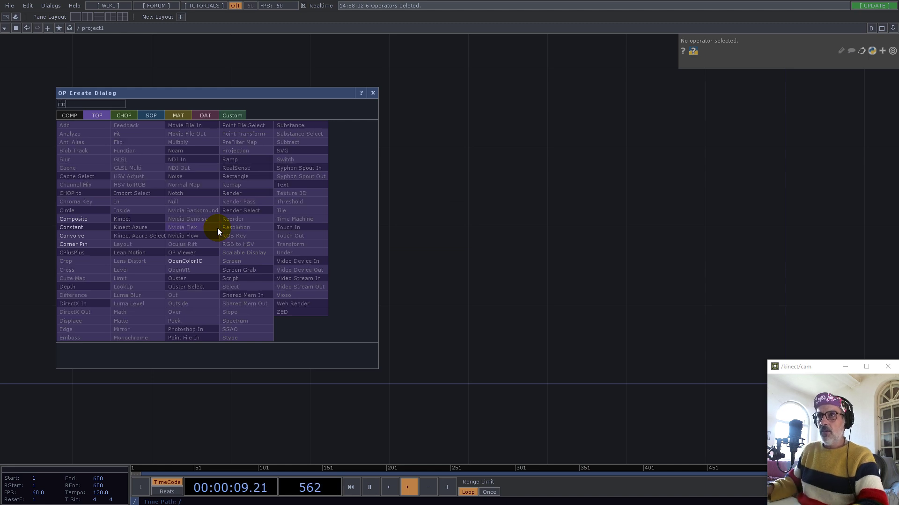
left_click(136, 118)
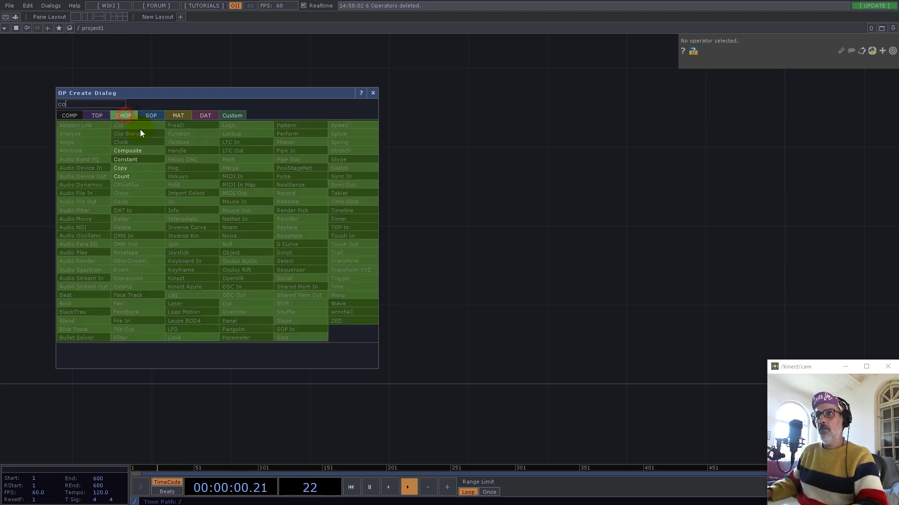
left_click(130, 159)
left_click(248, 241)
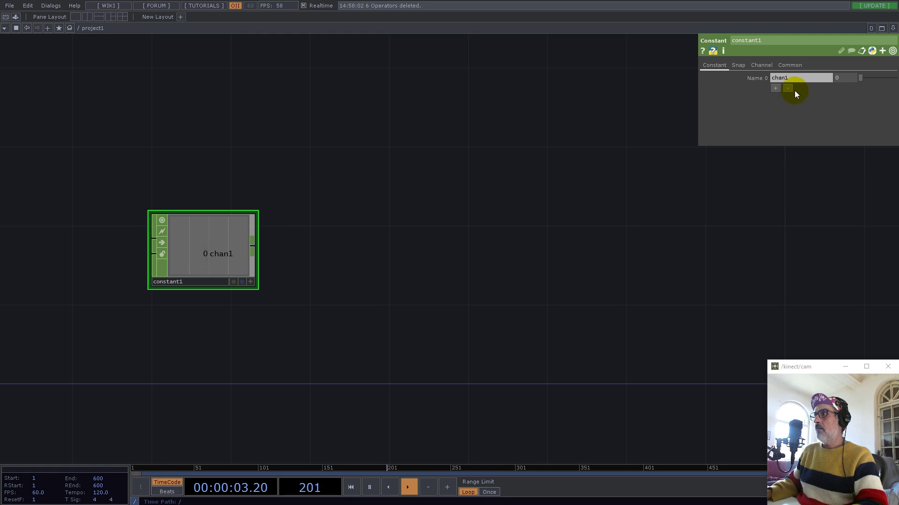
- Name the constant's first channel res and set its value to 1024
key("ctrl+a")
type("res")
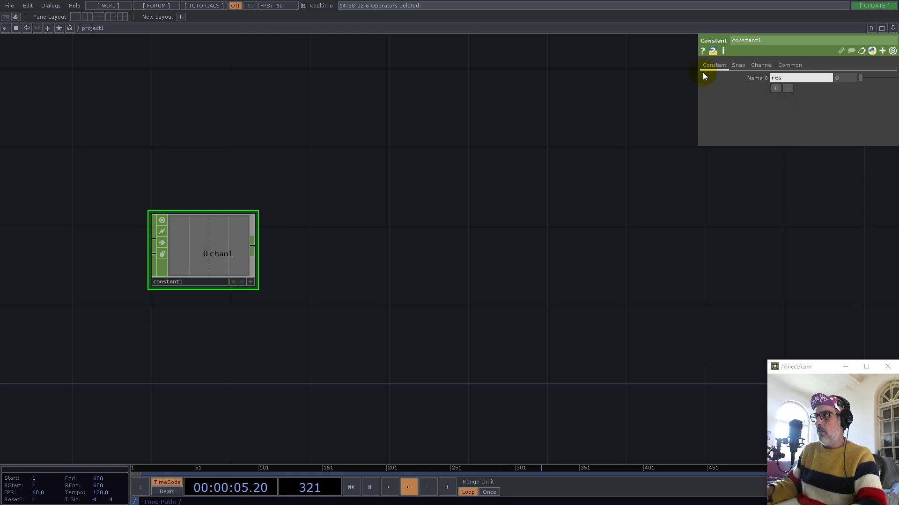
key("Return")
type("102")
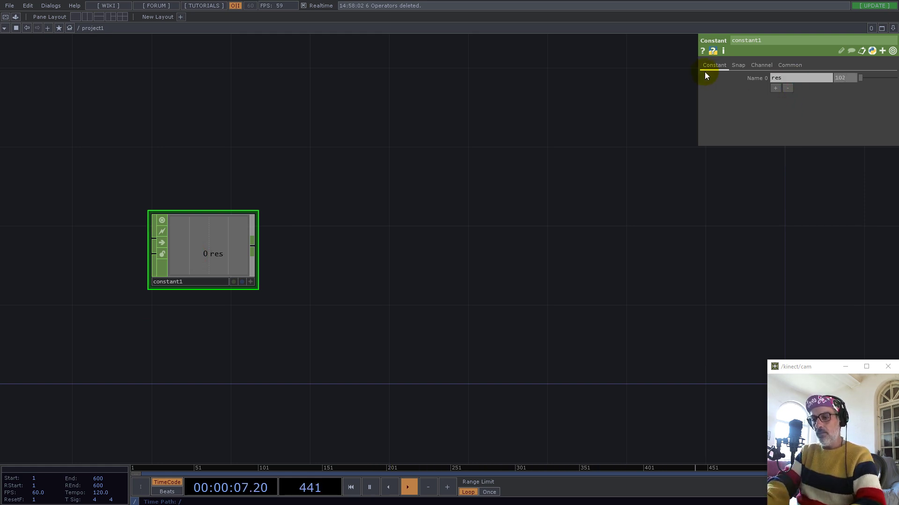
type("4")
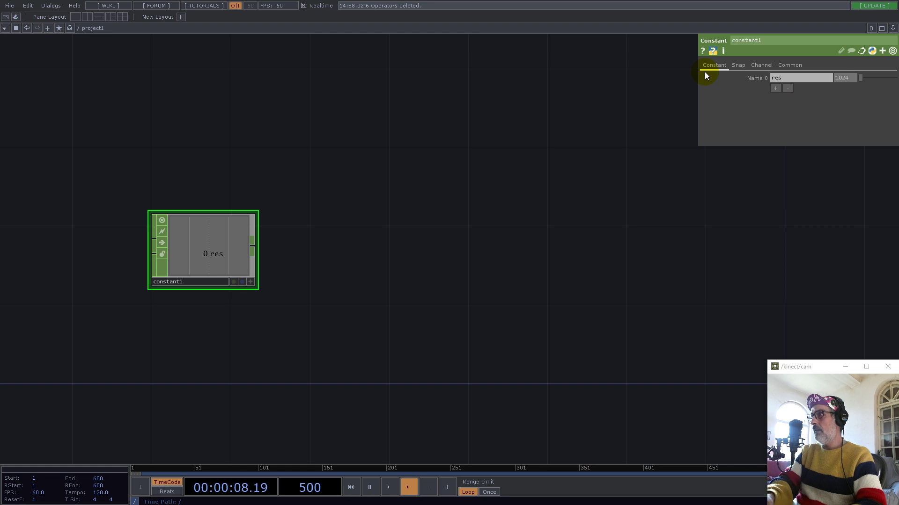
- Add a second channel to the constant, named grid, with a value of 6
left_click(775, 88)
type("gri")
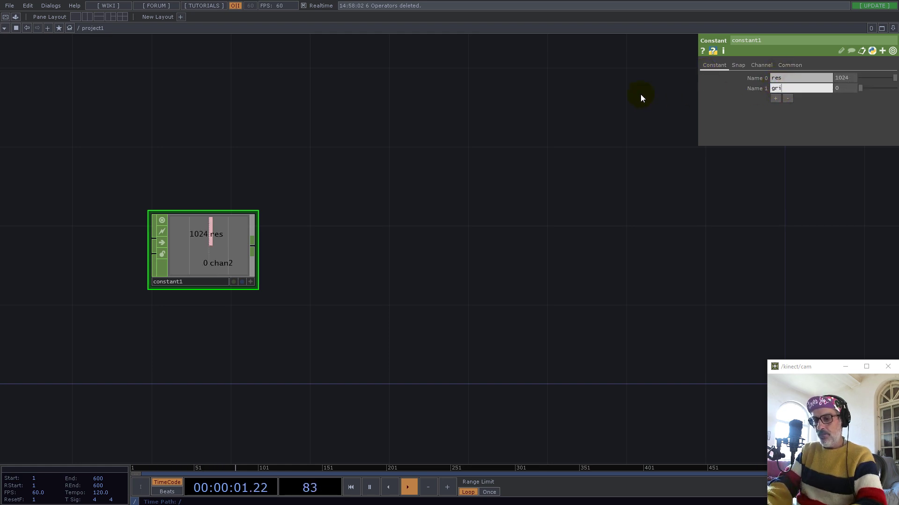
type("6")
key("Return")
- Add a Ramp TOP below the constant node
left_click_drag(474, 296, 602, 91)
double_click(329, 297)
type("r")
left_click(210, 186)
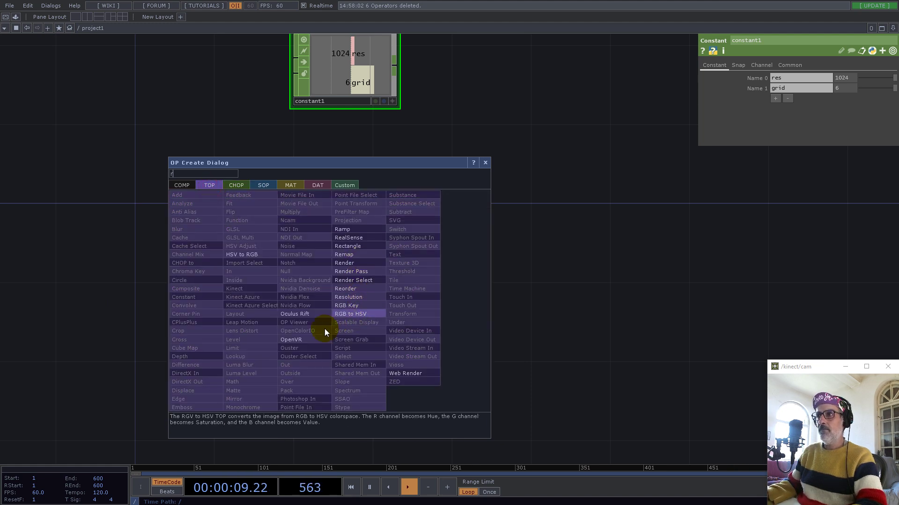
left_click(345, 230)
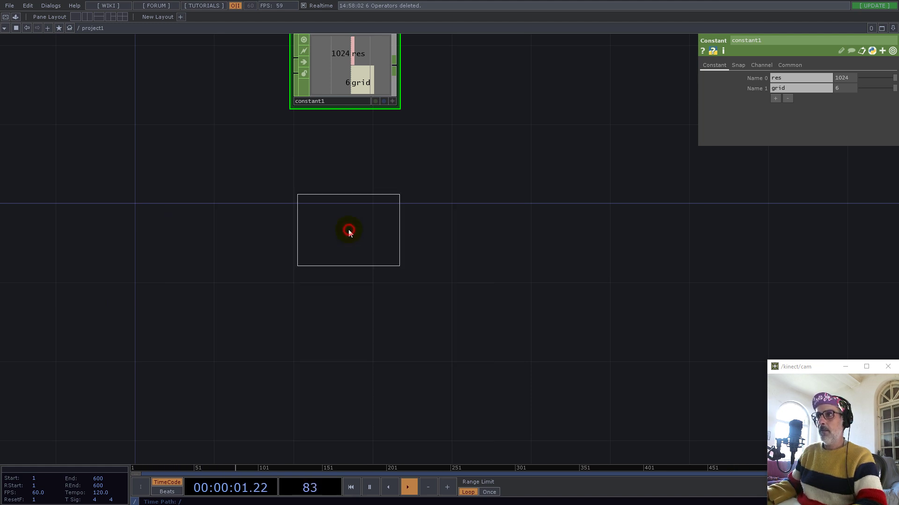
left_click(334, 212)
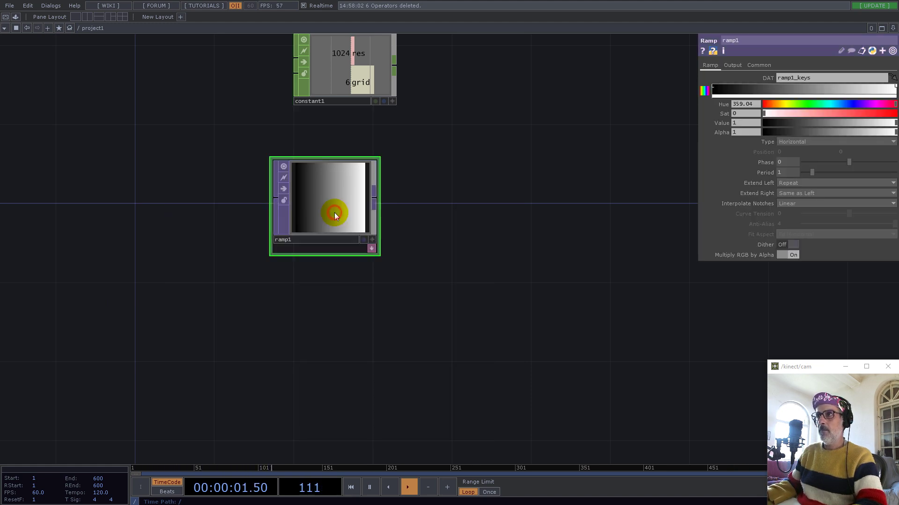
- Set the ramp's pixel format to 32-bit float (Mono)
left_click(752, 66)
left_click(794, 182)
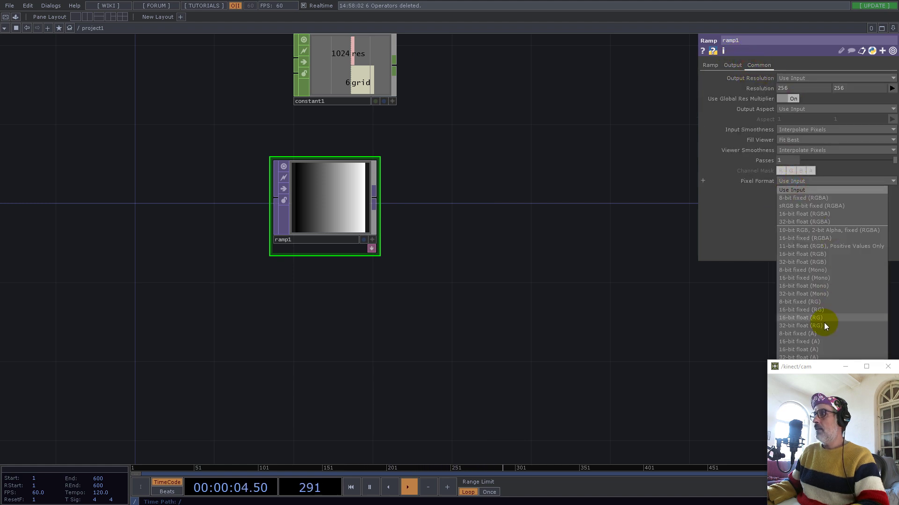
left_click(816, 294)
- Link the ramp's resolution to the constant's res channel as a CHOP reference and align the ramp beneath the constant
left_click(392, 101)
left_click_drag(347, 55, 768, 90)
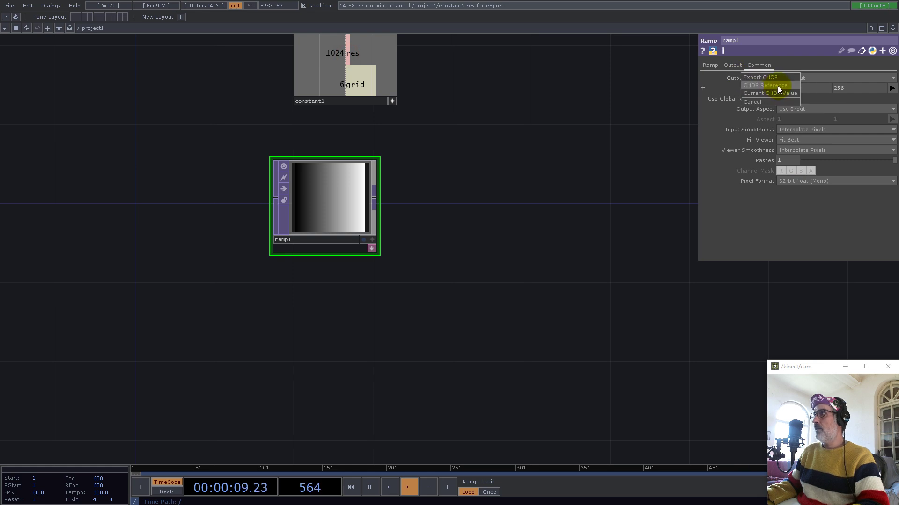
left_click(779, 88)
left_click_drag(318, 188, 338, 208)
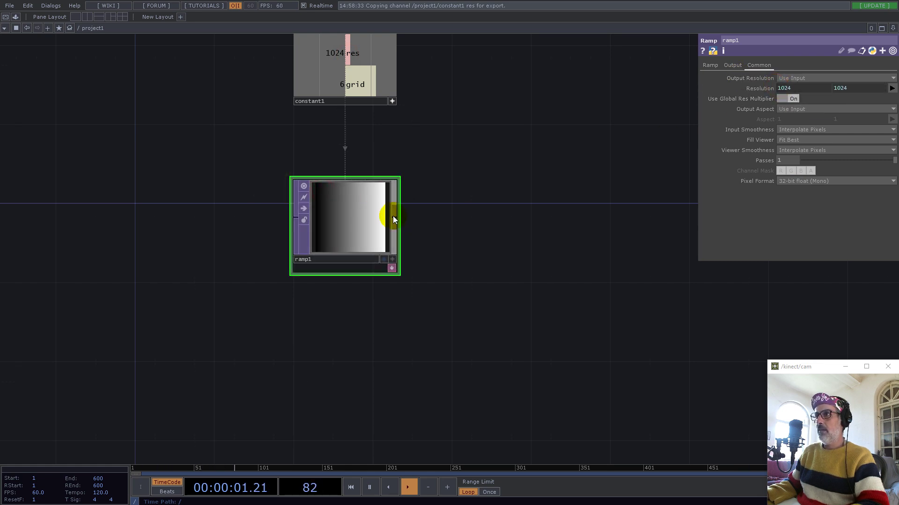
- Append a Flip TOP to the ramp and set its Flop option to Bottom Left
right_click(393, 216)
type("flip")
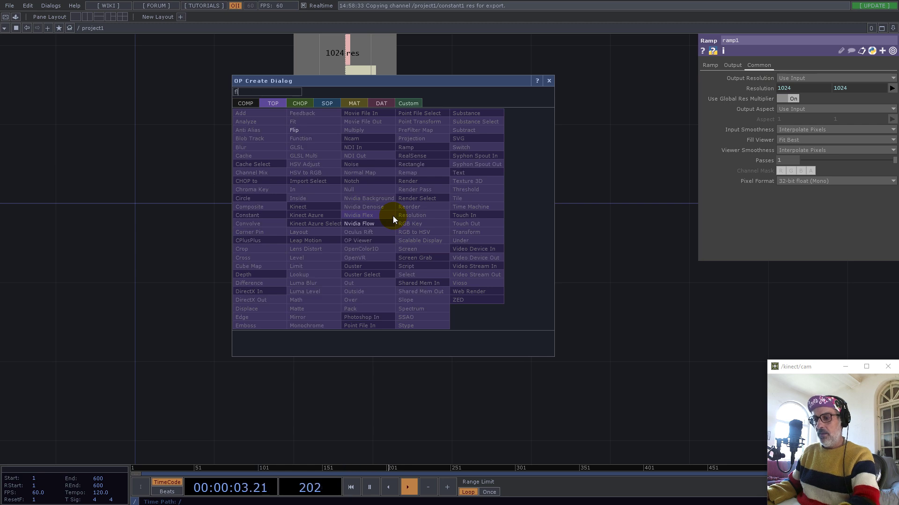
left_click(297, 131)
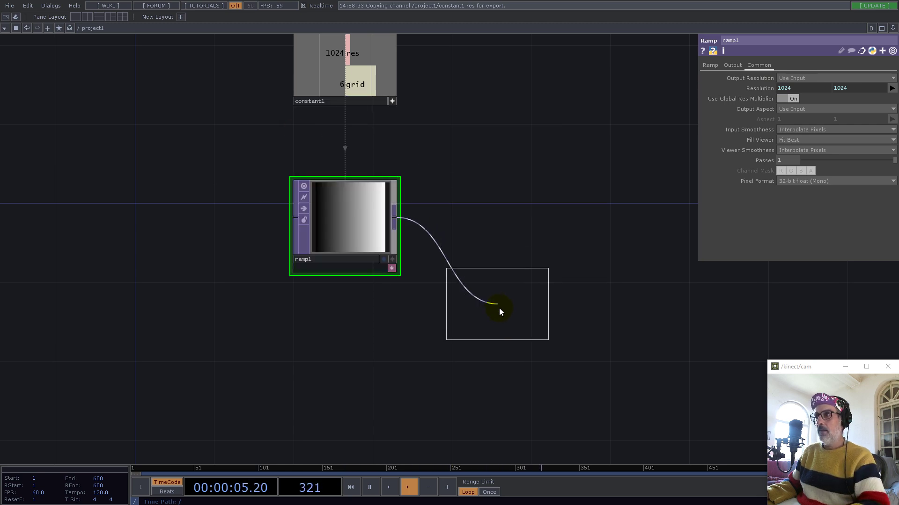
left_click(500, 298)
left_click(799, 117)
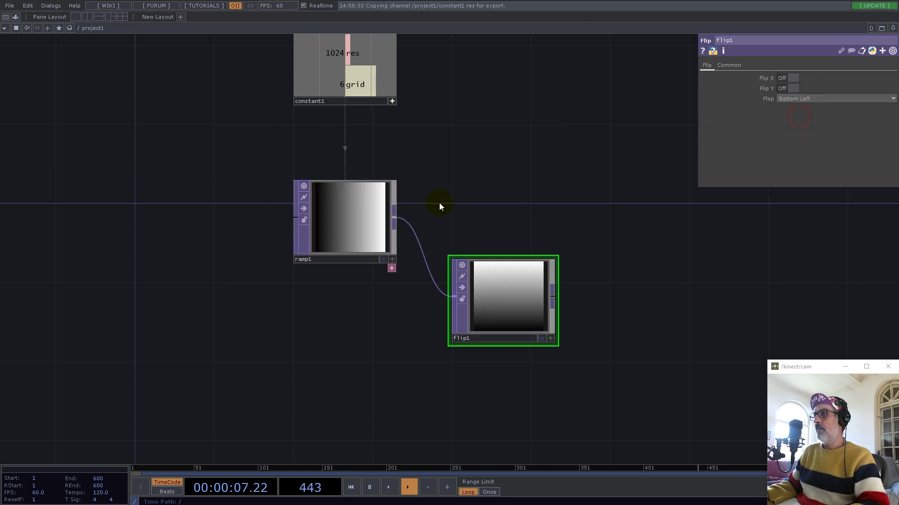
- Add a Reorder TOP fed by the ramp as first input and the flip as second input
right_click(393, 219)
type("re")
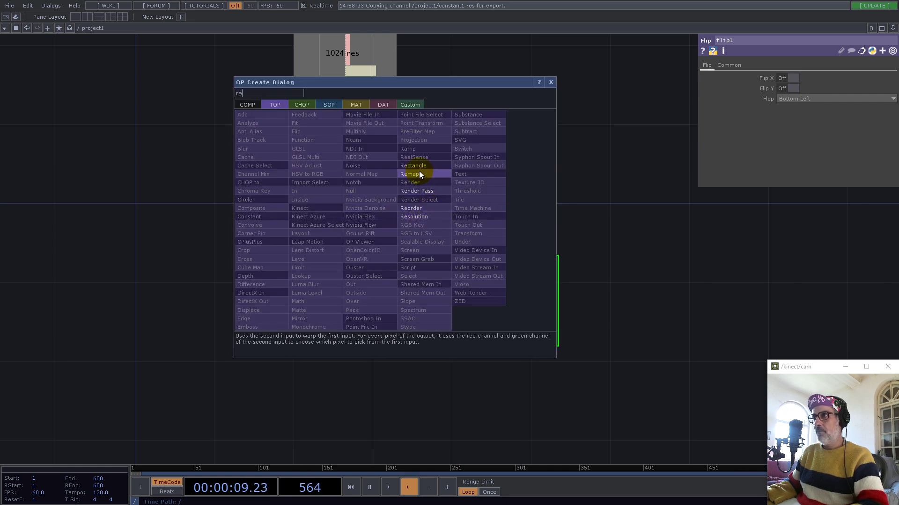
left_click(412, 208)
left_click(679, 203)
left_click(554, 294)
left_click(619, 201)
- Take the reorder's green channel from the flip input and set its pixel format to 32-bit float (RG)
left_click(789, 100)
left_click(790, 105)
left_click(749, 64)
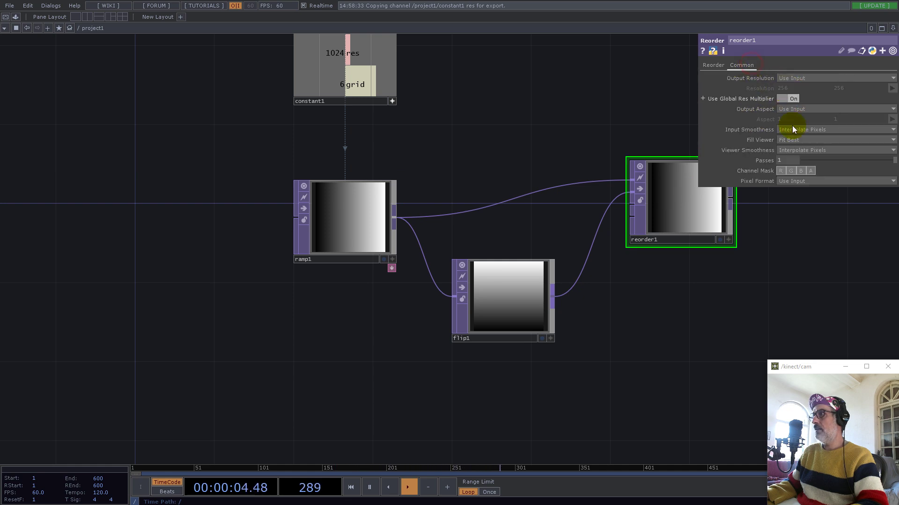
left_click(803, 182)
left_click(811, 325)
- Tidy the network layout by shifting the reorder and flip nodes slightly down
key("h")
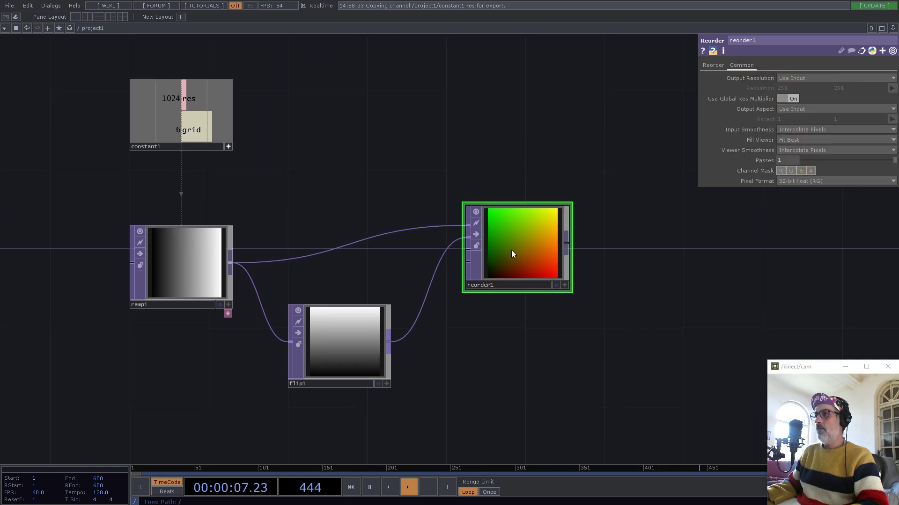
left_click_drag(511, 252, 512, 285)
left_click_drag(500, 177, 428, 138)
left_click_drag(265, 310, 280, 317)
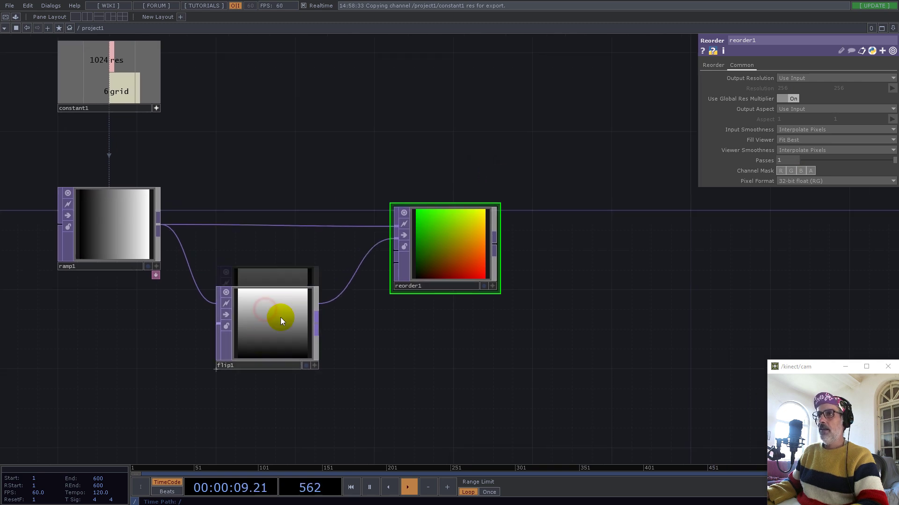
left_click_drag(603, 339, 469, 220)
scroll(407, 197, "down", 4)
scroll(227, 115, "up", 3)
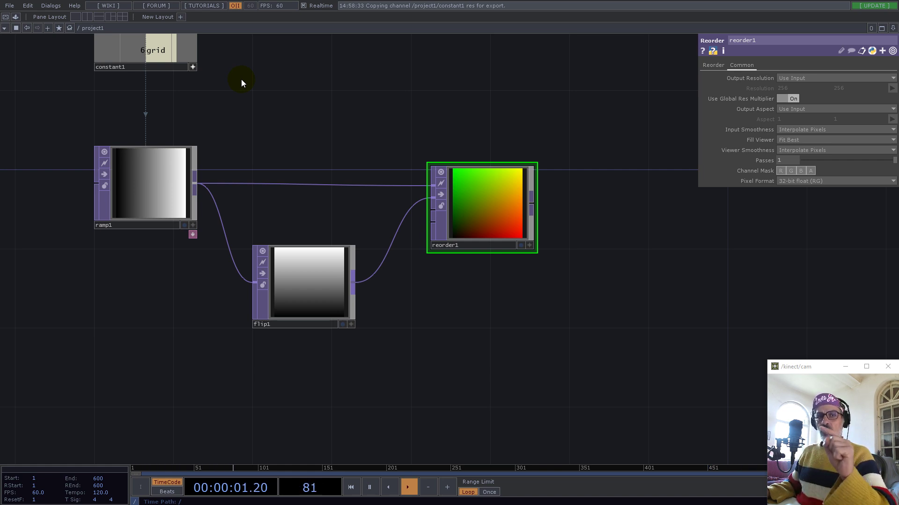
- Append a Fit TOP to the reorder's output, placed below and beyond the reorder node
left_click(533, 203)
type("fit")
left_click(439, 109)
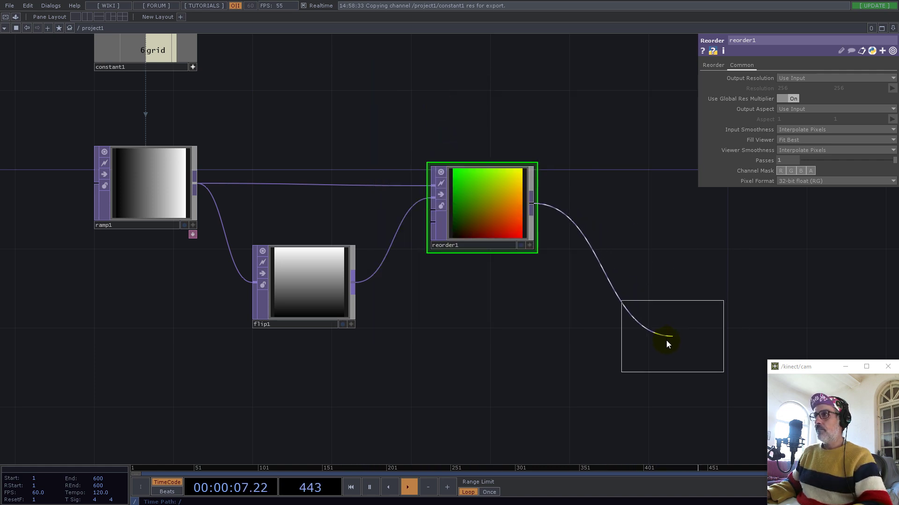
left_click(660, 333)
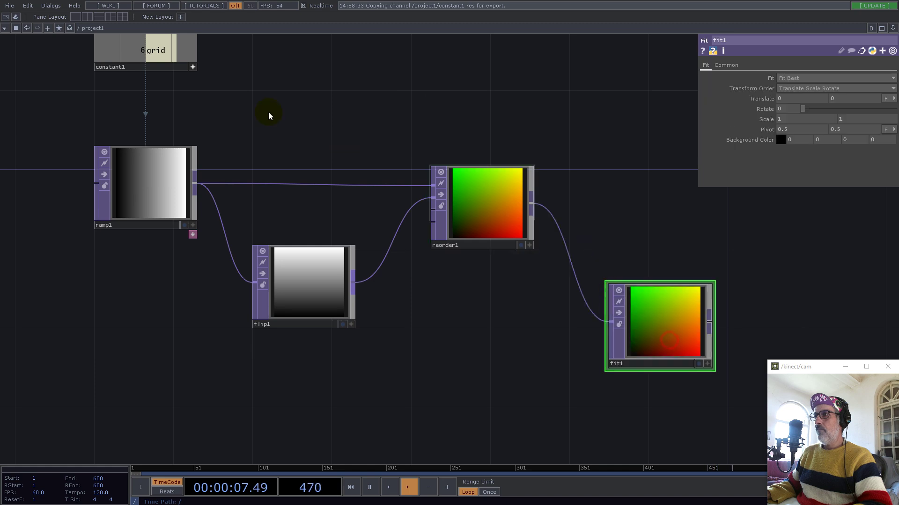
- Reference the constant's grid channel in the fit's resolution and set its input and viewer smoothness to Nearest Pixel
left_click(725, 65)
key("ctrl+v")
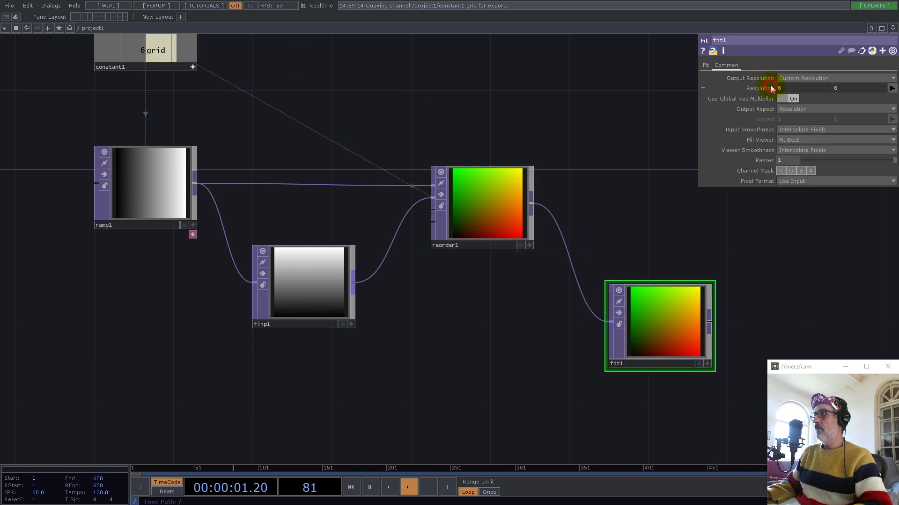
left_click(800, 150)
left_click(798, 160)
left_click(795, 129)
left_click(796, 139)
- Examine the fit's output up close, viewing it as points in 3D and then as an image again
left_click_drag(627, 217, 464, 202)
scroll(464, 201, "down", 4)
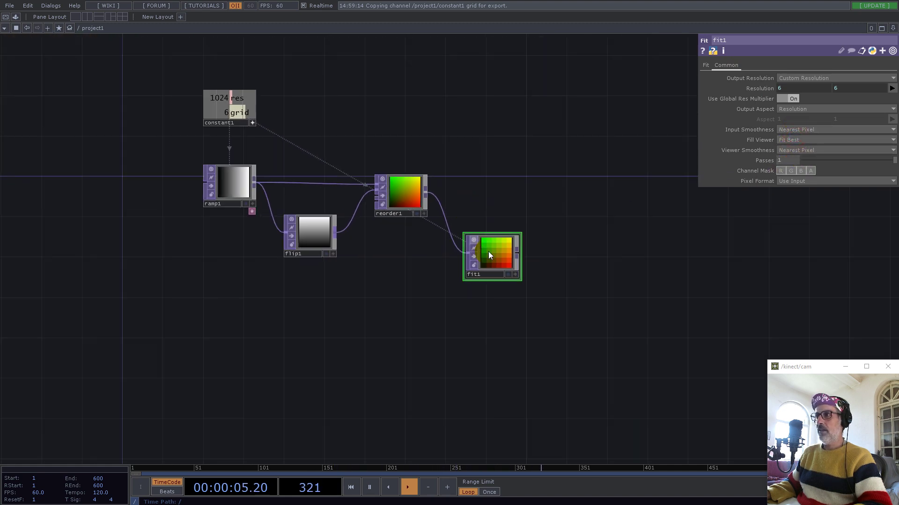
scroll(484, 243, "up", 8)
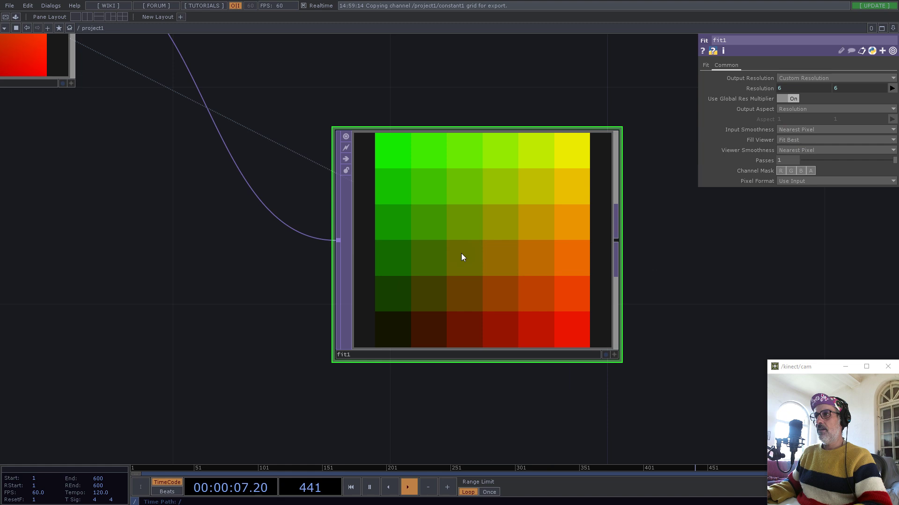
right_click(617, 357)
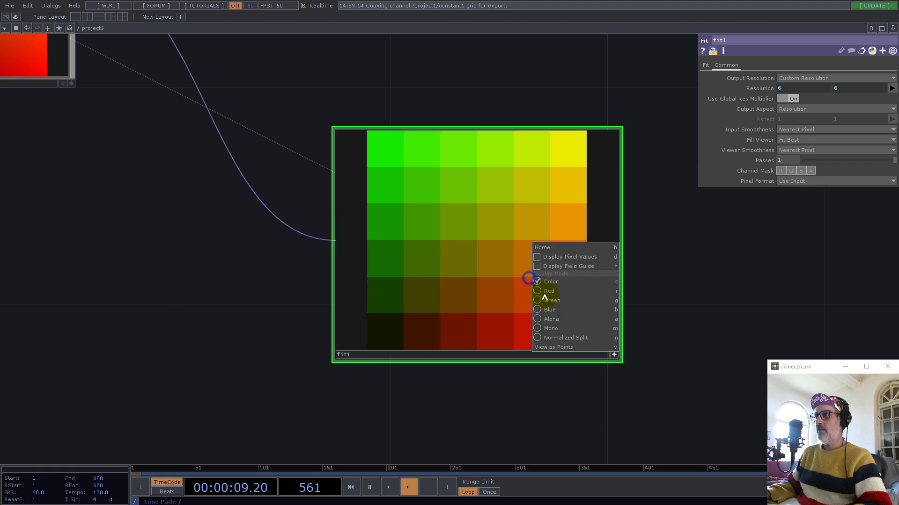
left_click(563, 345)
right_click(477, 251)
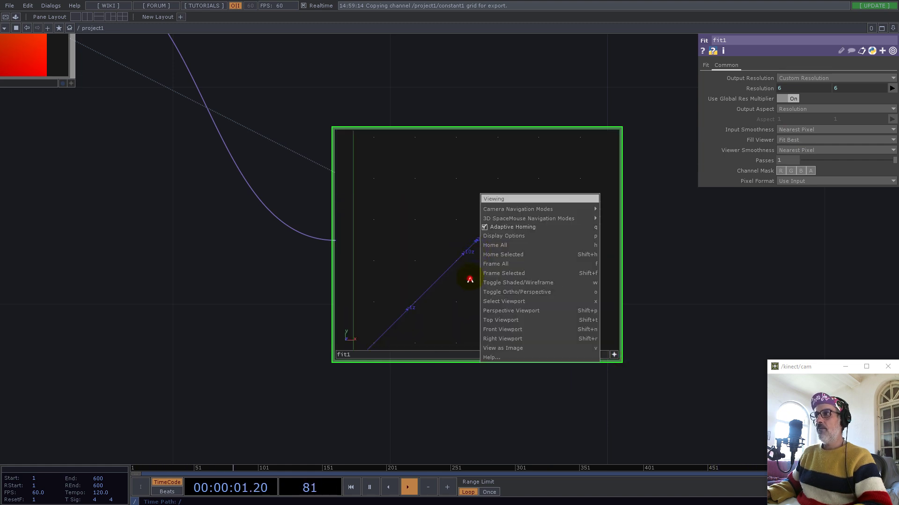
left_click_drag(459, 287, 476, 236)
right_click(477, 237)
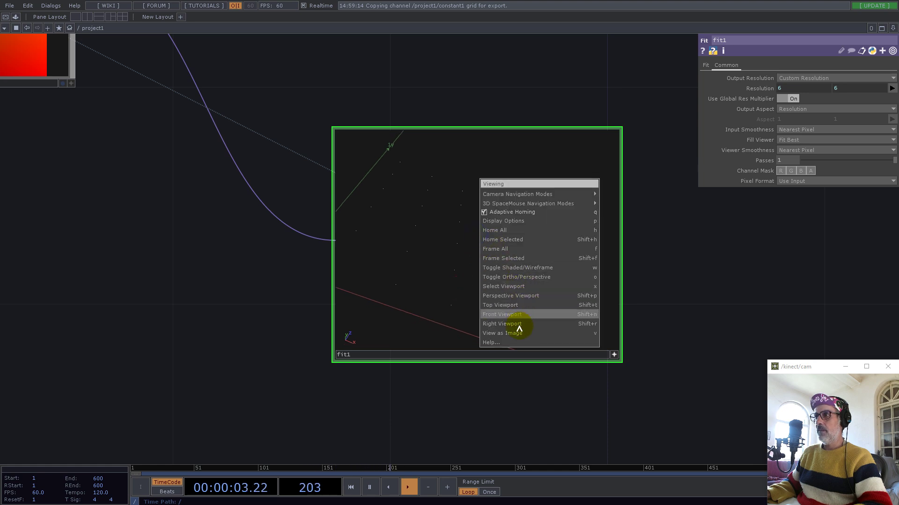
left_click(562, 331)
left_click(614, 355)
scroll(650, 317, "down", 5)
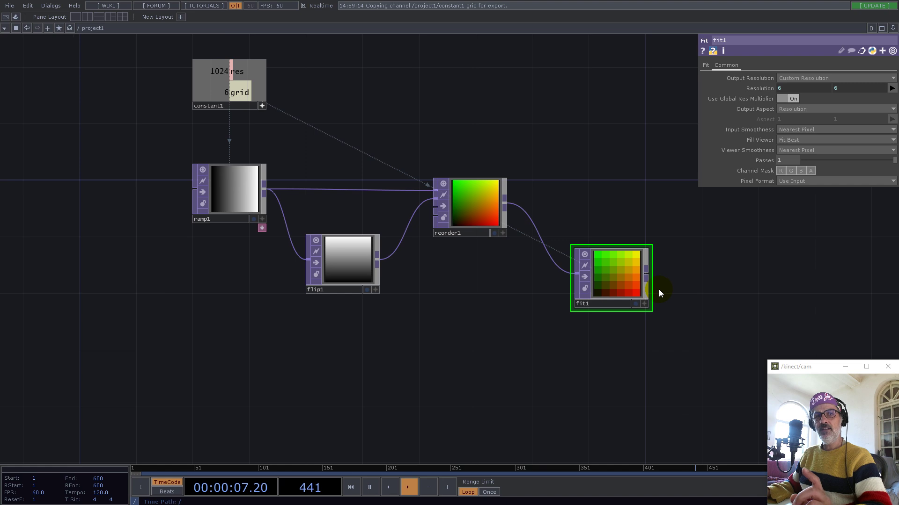
scroll(637, 286, "up", 5)
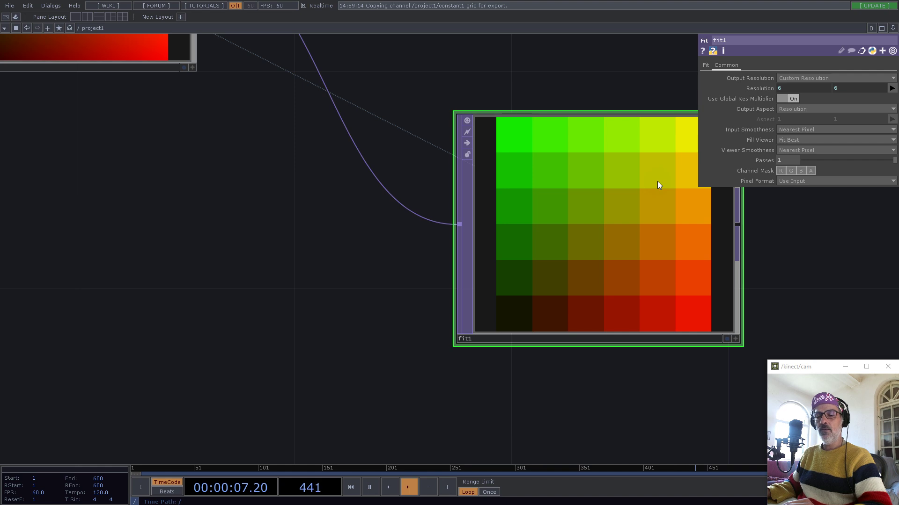
scroll(464, 172, "down", 5)
left_click_drag(345, 296, 566, 265)
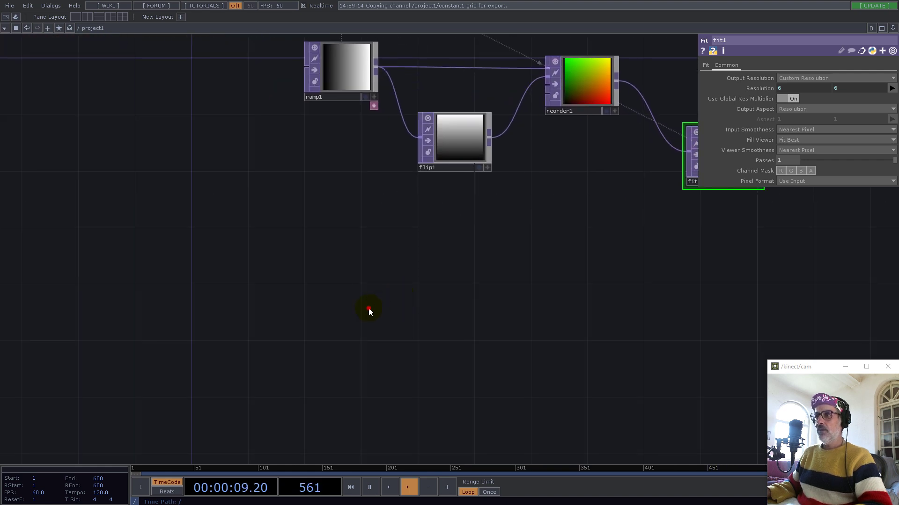
- Add a second Ramp TOP below the flip node and set its pixel format to 32-bit float (Mono)
key("Tab")
type("ram")
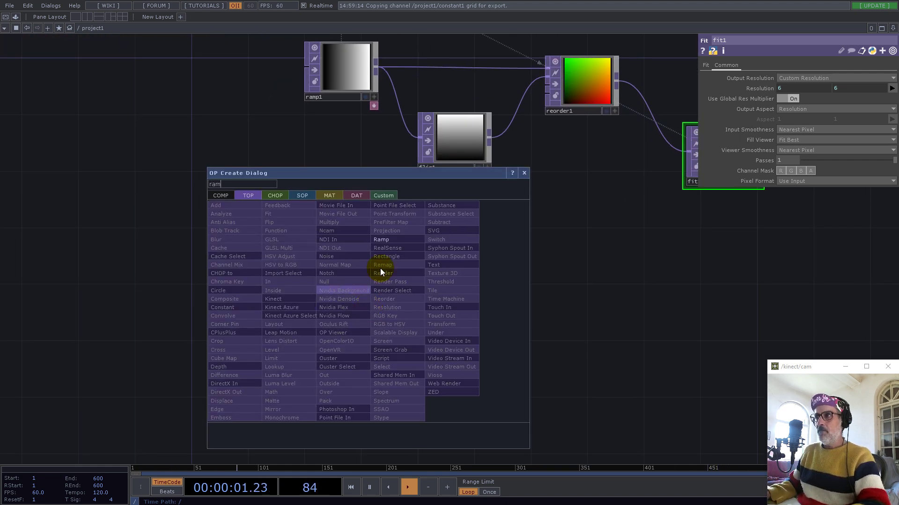
left_click(391, 240)
left_click(412, 301)
left_click(759, 66)
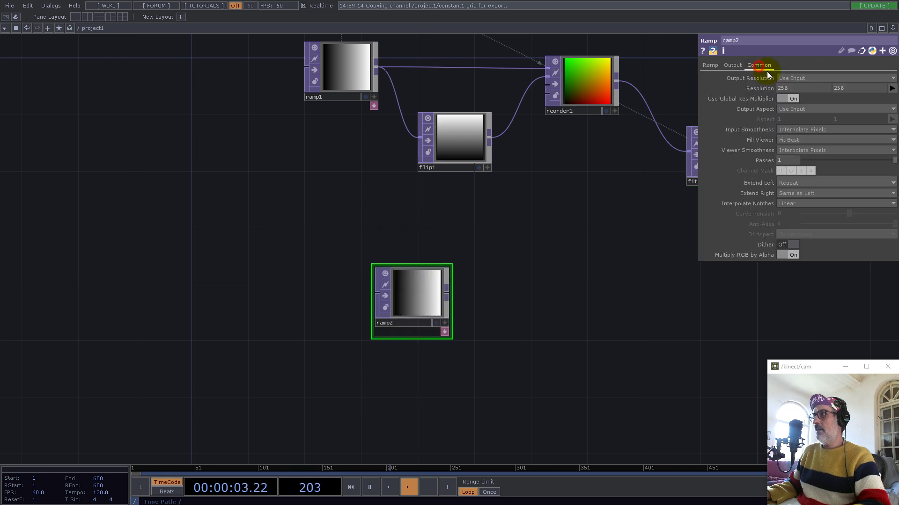
left_click(800, 183)
left_click(820, 295)
- Set the new ramp's resolution height to 1 and its width to the constant's grid channel squared, op('constant1')['grid']**2
left_click_drag(554, 285, 493, 304)
left_click_drag(518, 243, 550, 340)
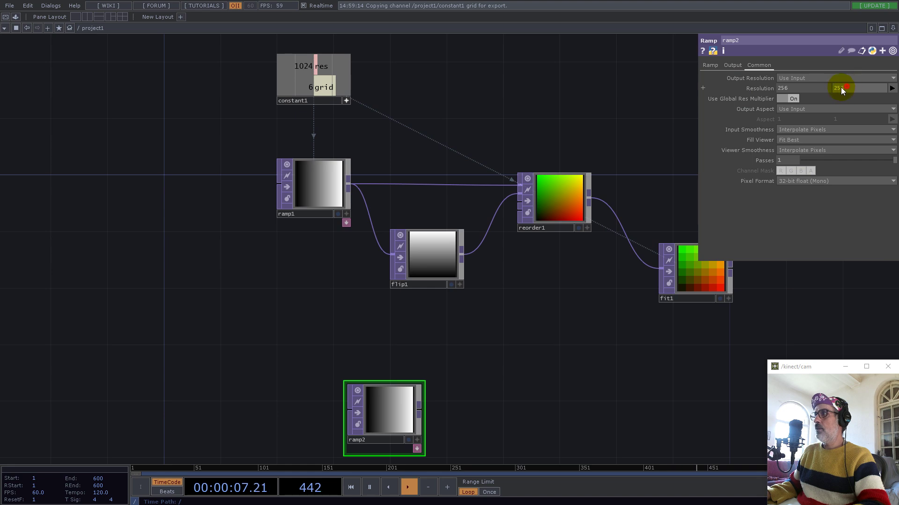
type("1")
key("Return")
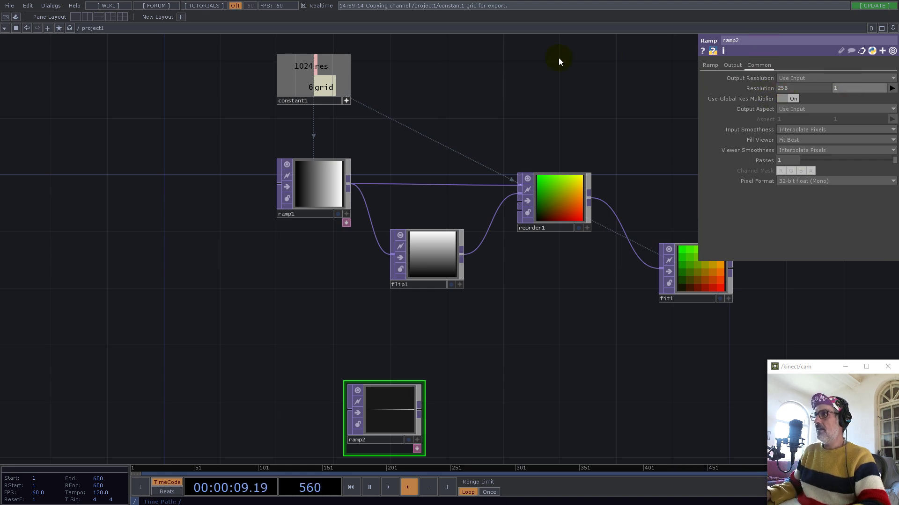
left_click(801, 86)
type("**2")
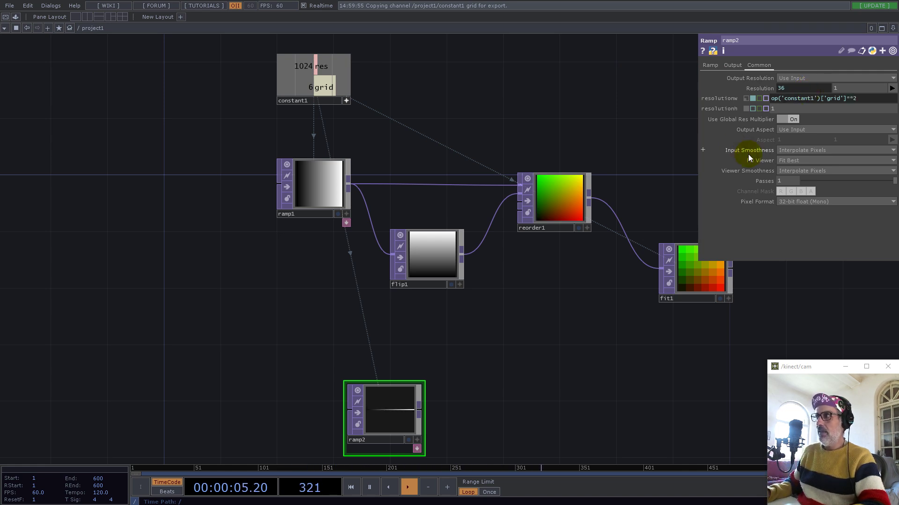
- Set the second ramp's viewer smoothness to Nearest Pixel, then flatten its node and reposition it below the first ramp
left_click(804, 171)
left_click(807, 151)
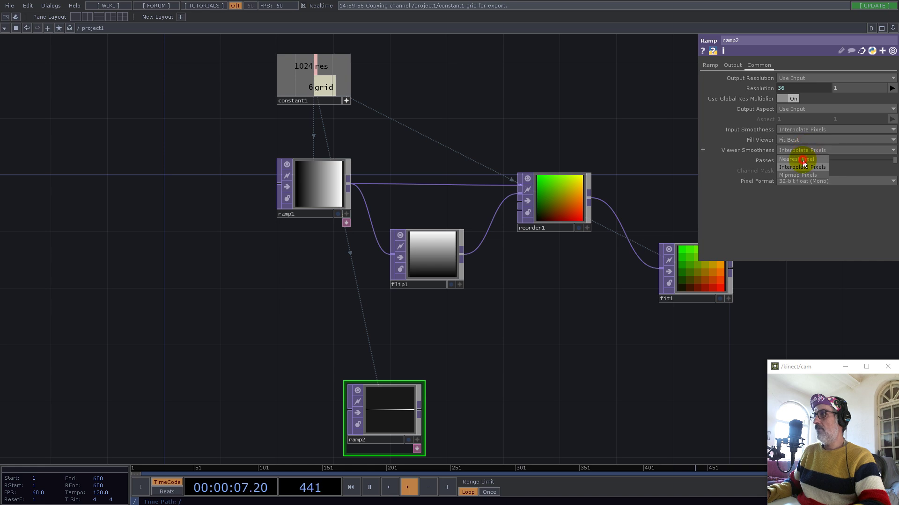
left_click(803, 162)
left_click_drag(390, 426, 358, 357)
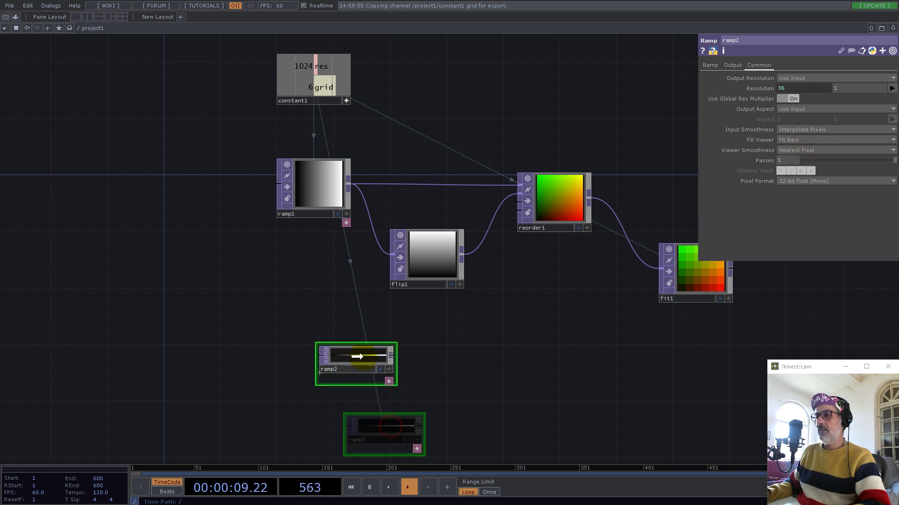
scroll(358, 357, "up", 5)
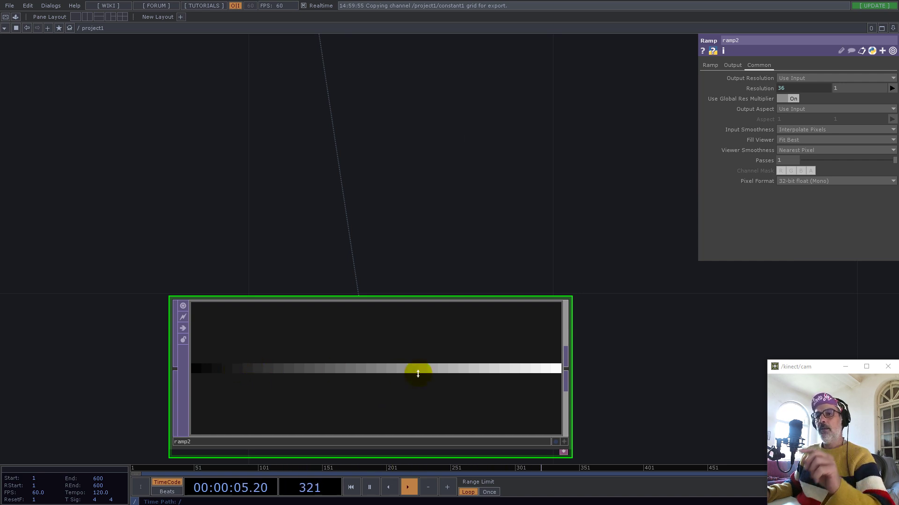
scroll(346, 324, "down", 3)
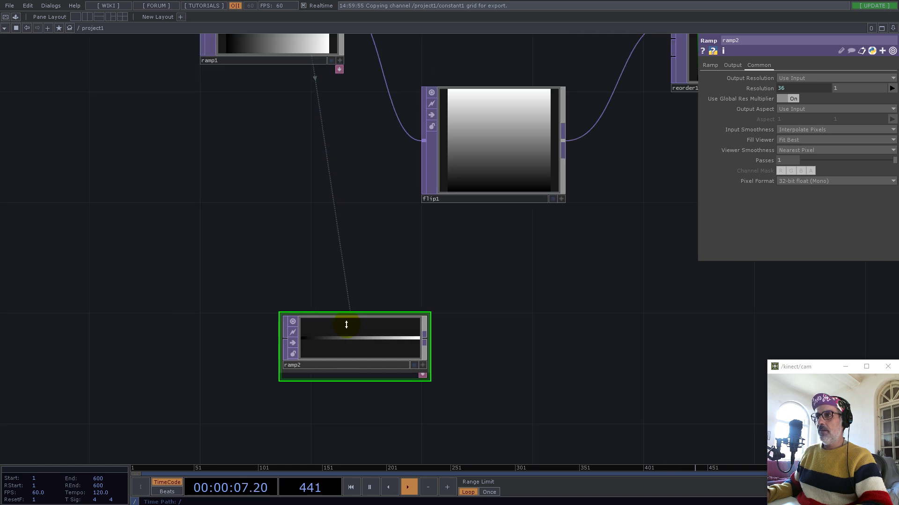
left_click_drag(329, 341, 344, 343)
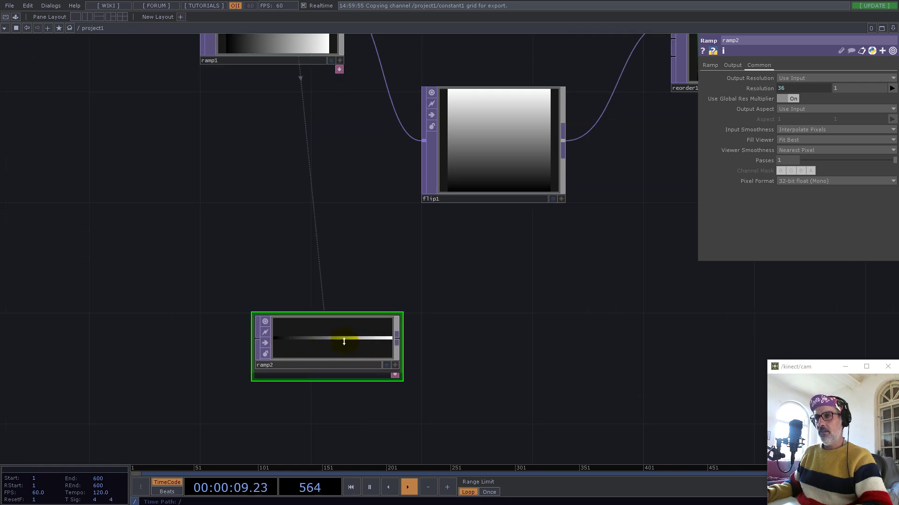
- Create a TOP to CHOP from the second ramp's output and place it directly beneath that ramp
right_click(399, 342)
left_click(306, 228)
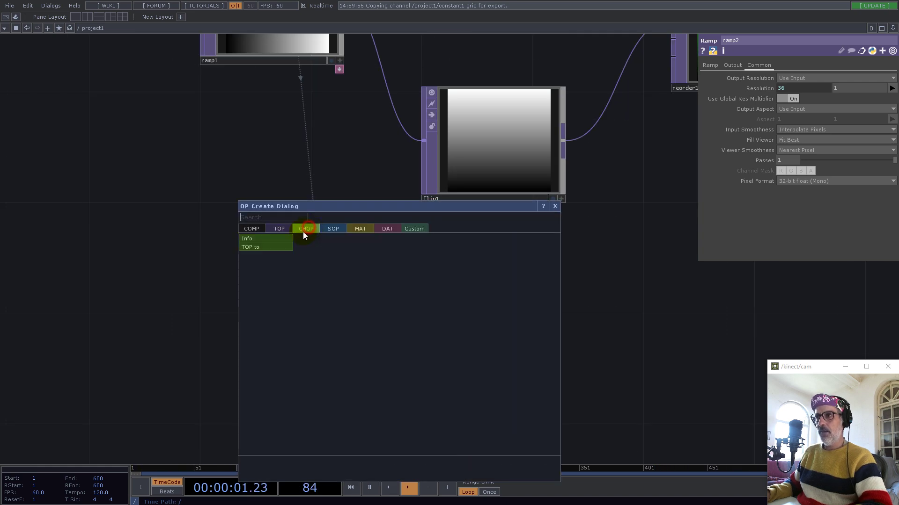
left_click(267, 248)
left_click(321, 431)
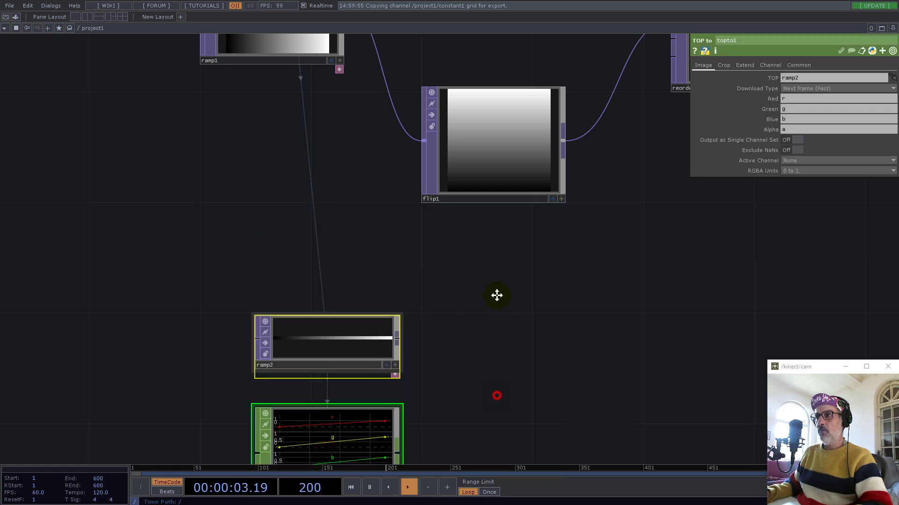
- Clear the green, blue and alpha channel names in the TOP to CHOP, keeping only r
left_click(803, 110)
key("BackSpace")
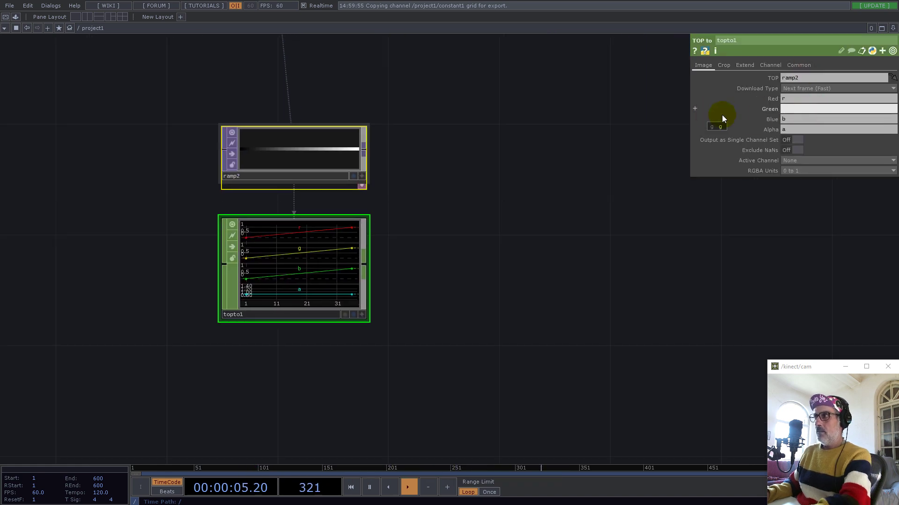
key("BackSpace")
left_click_drag(795, 121, 718, 129)
key("BackSpace")
left_click(517, 249)
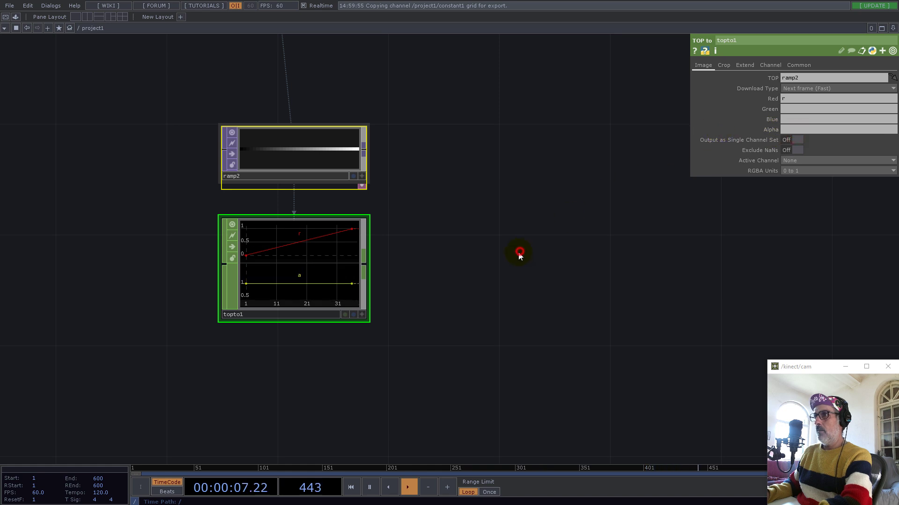
- Append a Sort CHOP after the TOP to node and set its sample sort method to Random
right_click(364, 266)
type("so")
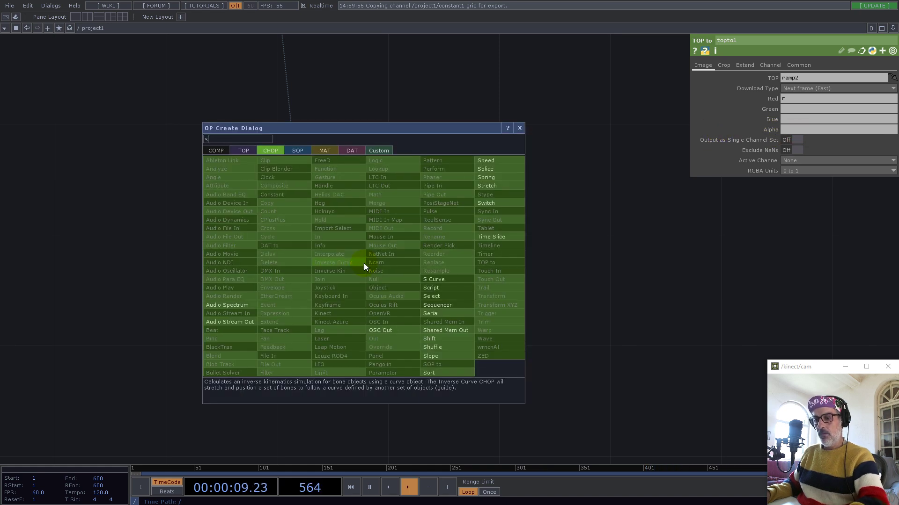
left_click(431, 372)
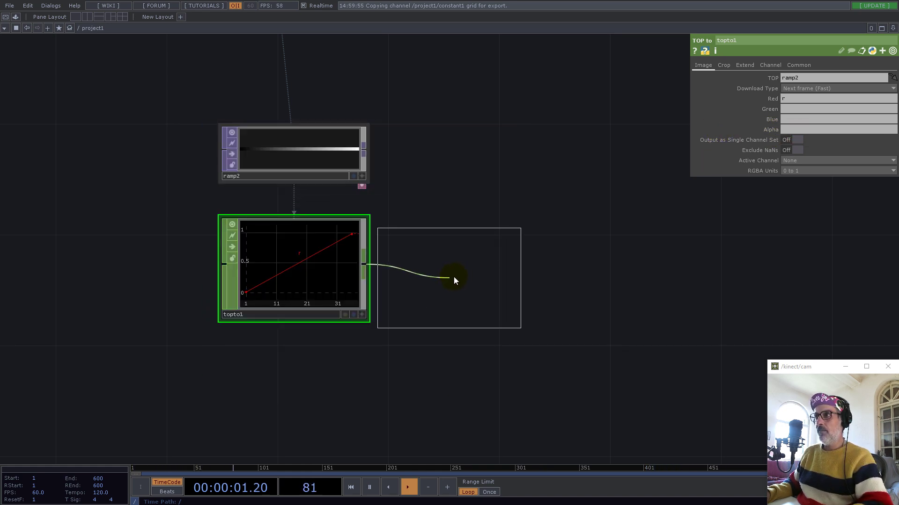
left_click(460, 268)
left_click(795, 78)
left_click(790, 104)
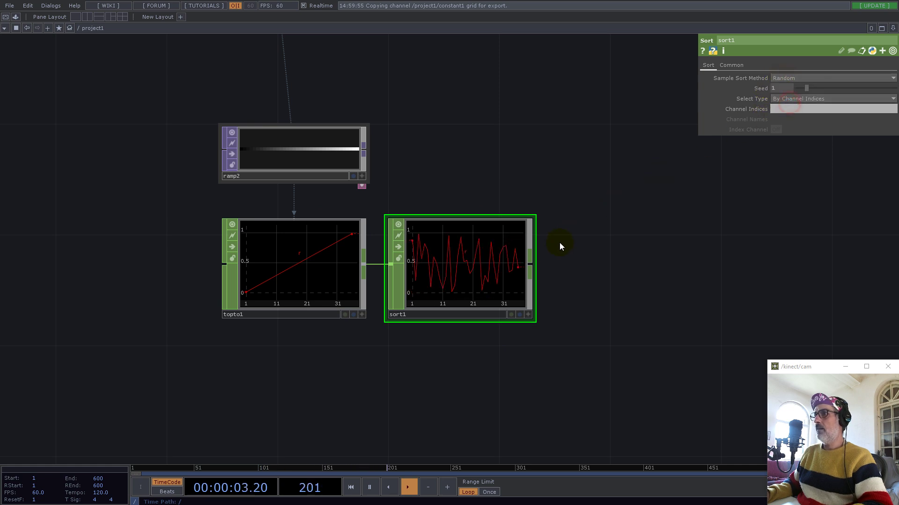
- Create a CHOP to TOP from the sort, place it beside the second ramp, and set its viewer smoothness to Nearest Pixel
right_click(530, 265)
left_click(409, 153)
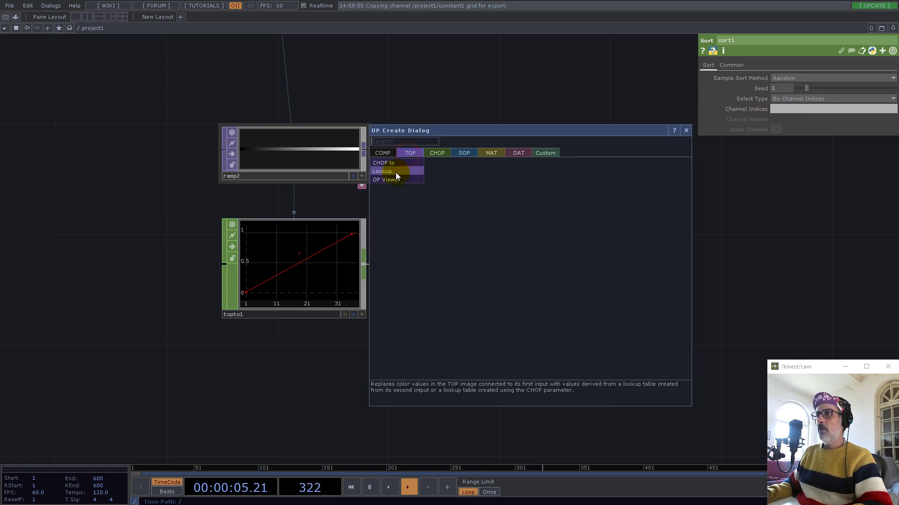
left_click(388, 166)
left_click(464, 187)
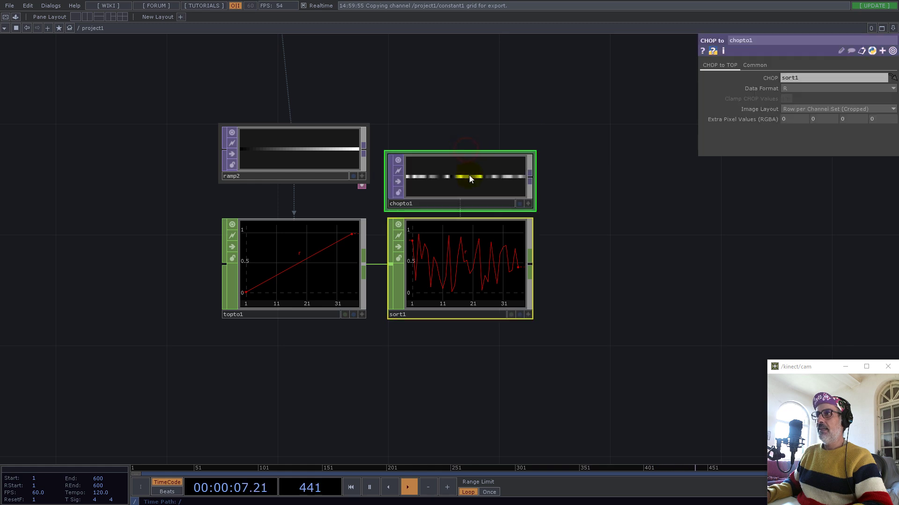
left_click_drag(465, 189, 465, 159)
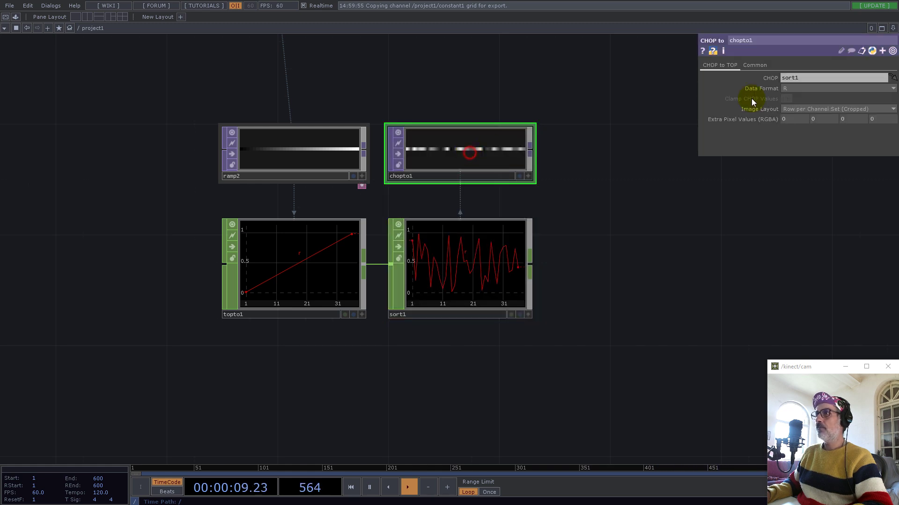
left_click(751, 65)
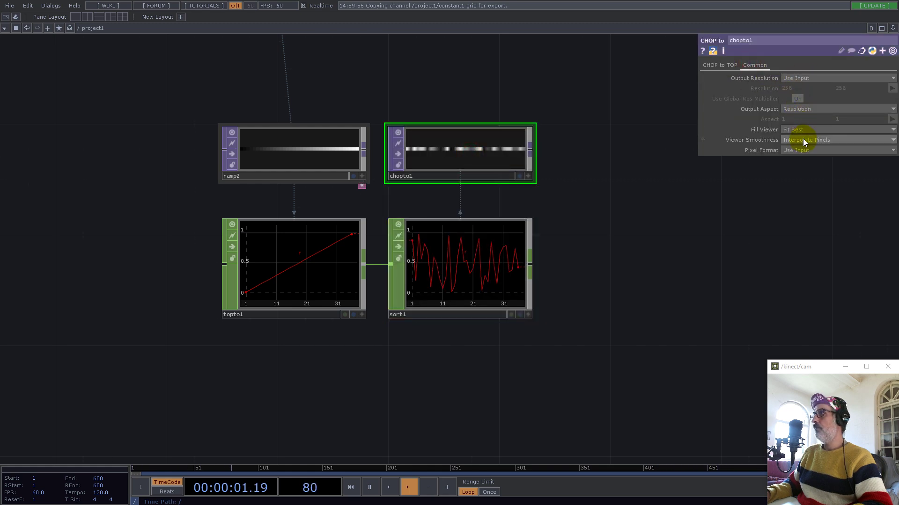
- Move the second ramp, TOP to, sort and CHOP to nodes together so the CHOP to node sits beneath the fit
left_click_drag(602, 295, 585, 373)
scroll(522, 374, "down", 5)
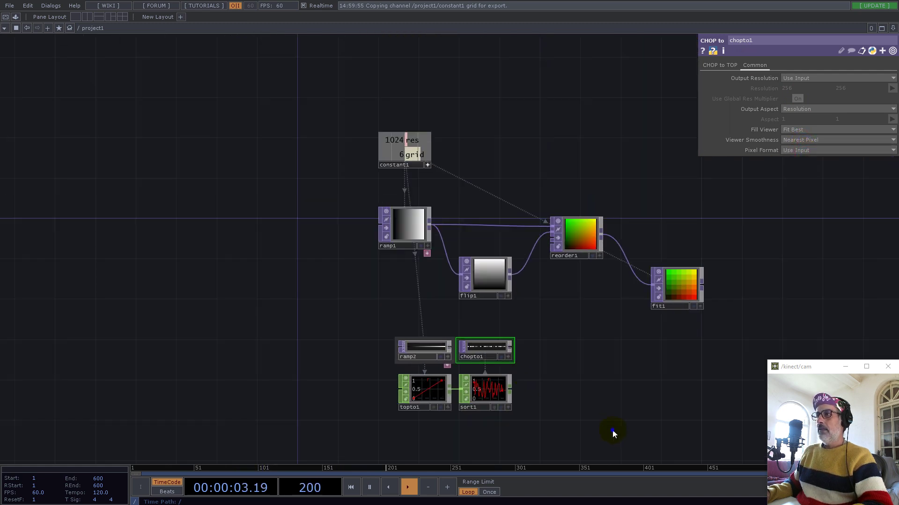
left_click_drag(492, 346, 685, 356)
left_click_drag(745, 314, 383, 242)
- Compare the fit's colour grid with the CHOP to node's shuffled pixel strip up close
scroll(360, 255, "up", 4)
left_click_drag(421, 214, 504, 263)
left_click_drag(406, 159, 385, 343)
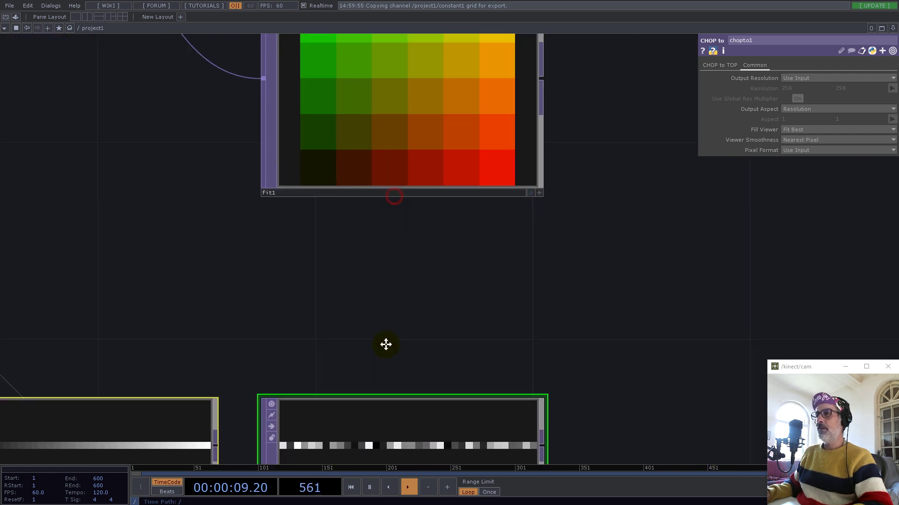
scroll(394, 116, "down", 5)
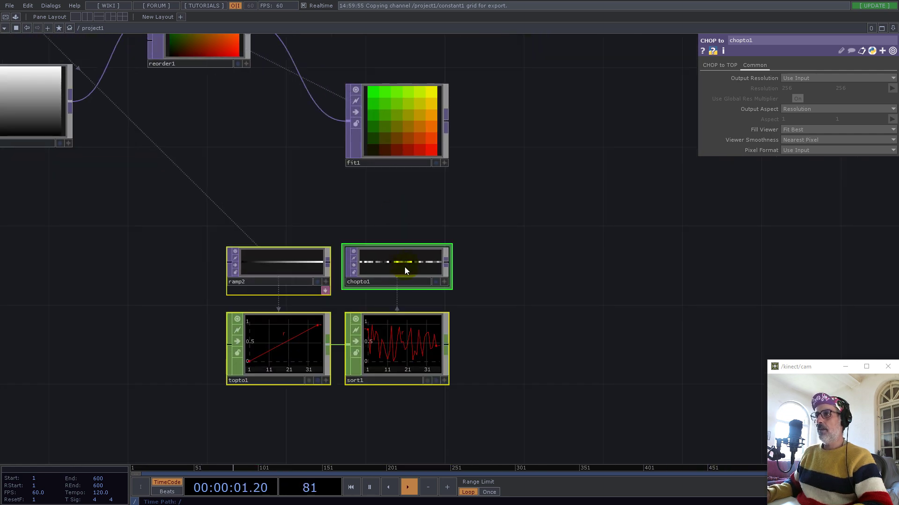
scroll(404, 264, "up", 6)
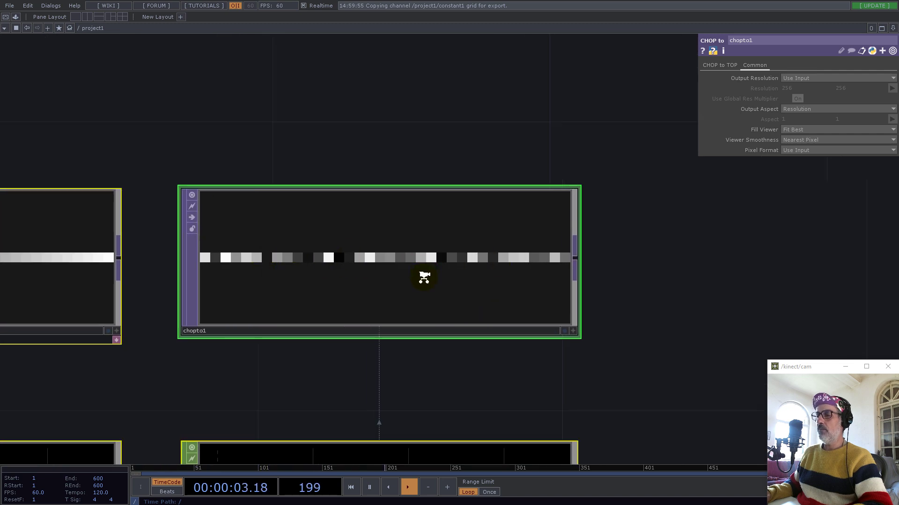
scroll(426, 274, "down", 6)
- Add the pointRepack component from the Palette's PointClouds category beside the fit and connect the fit's output to it
left_click(14, 17)
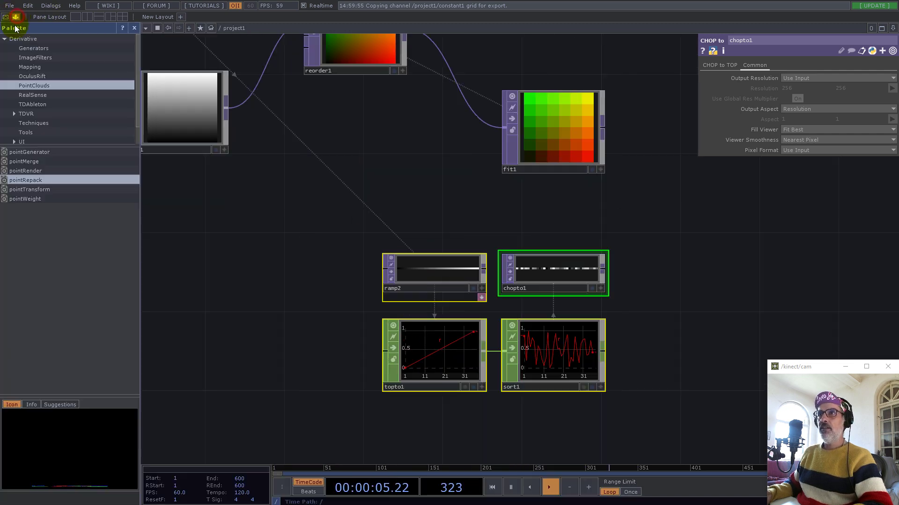
left_click_drag(21, 180, 644, 145)
left_click_drag(652, 203, 428, 298)
left_click(381, 227)
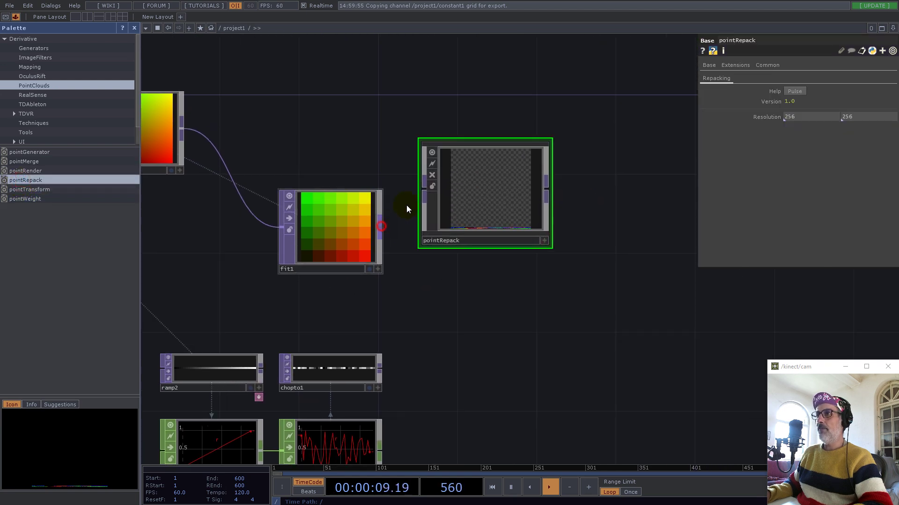
left_click(492, 199)
left_click_drag(491, 212, 487, 242)
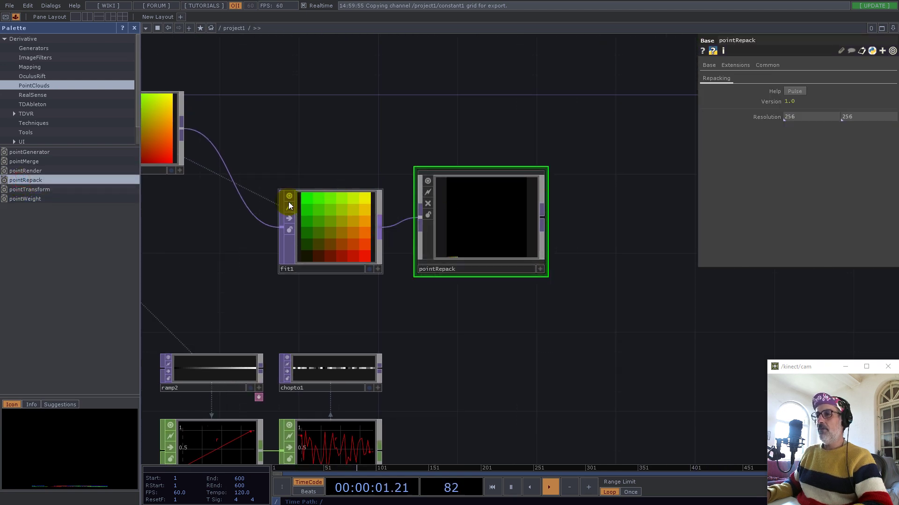
- Set the pointRepack resolution to op('constant1')['grid']**2 wide by 1 high
scroll(574, 239, "down", 3)
left_click_drag(329, 75, 403, 90)
left_click_drag(762, 117, 805, 116)
left_click(804, 119)
type("**2")
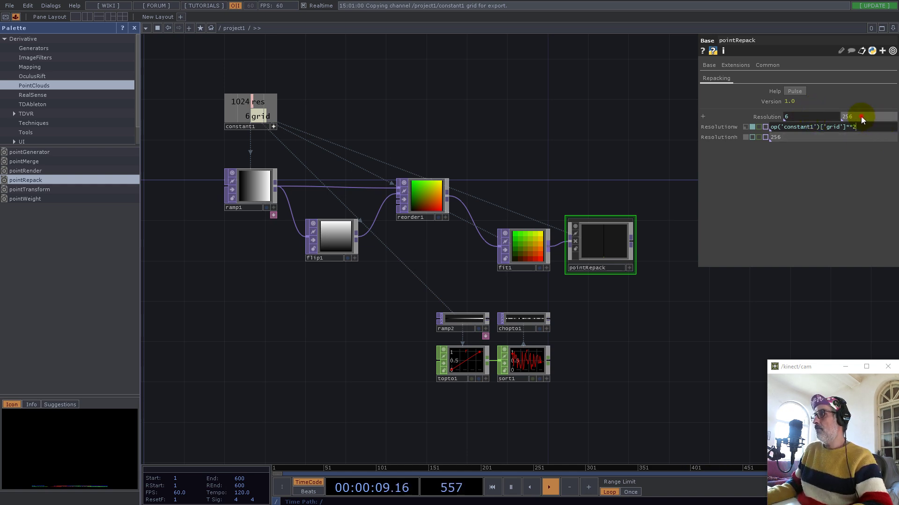
key("Return")
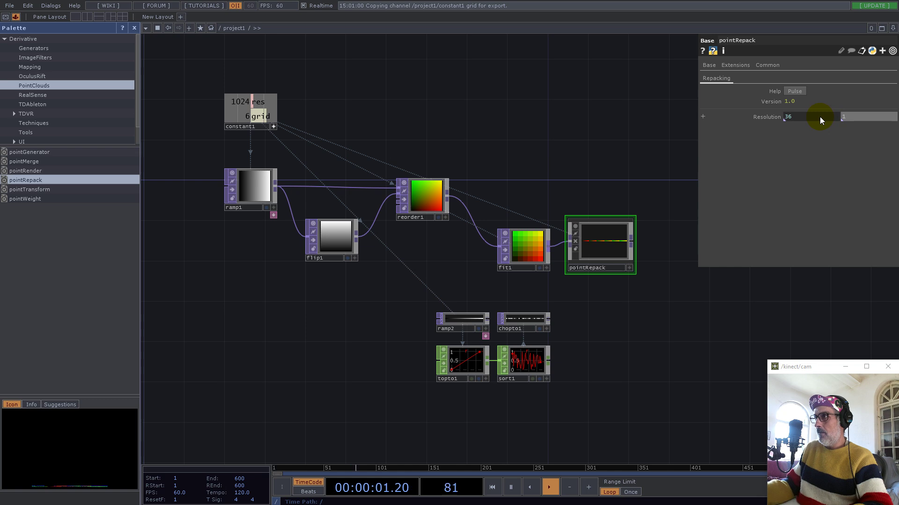
- Shift the four-node random ramp group sideways so its CHOP to node sits beneath the pointRepack component
left_click_drag(578, 375, 398, 323)
right_click_drag(398, 320, 396, 320)
left_click_drag(518, 324, 599, 322)
left_click_drag(679, 297, 402, 302)
scroll(401, 302, "up", 5)
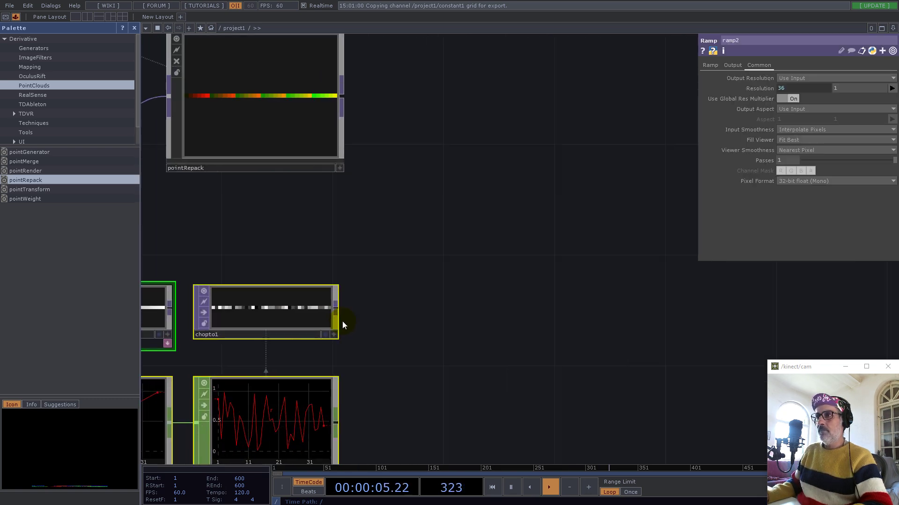
- Add a Remap TOP with the pointRepack as its first input and the CHOP to node as its second
right_click(339, 310)
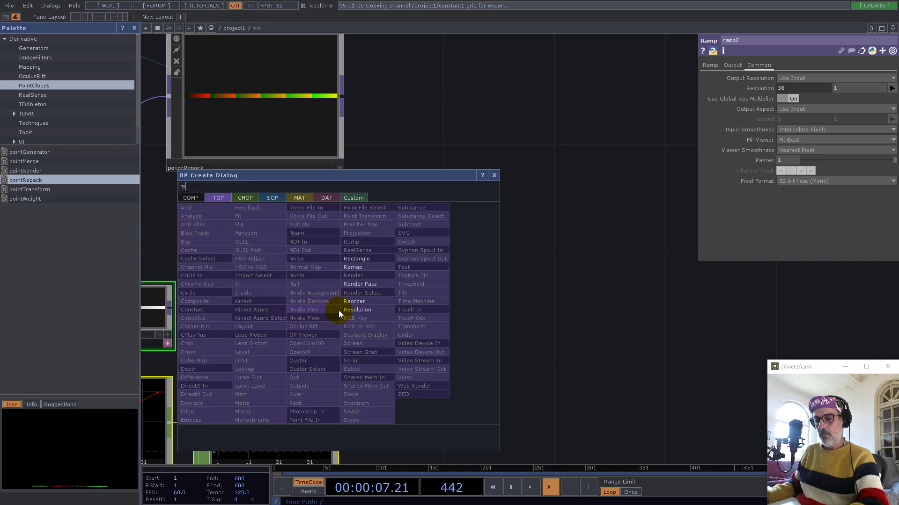
left_click(355, 267)
left_click(478, 226)
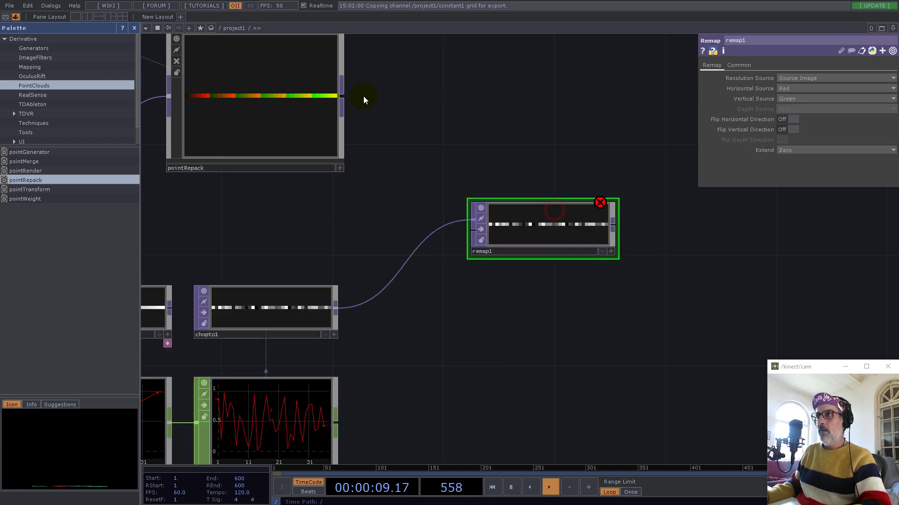
left_click_drag(343, 96, 462, 223)
left_click_drag(335, 308, 471, 231)
left_click(546, 229)
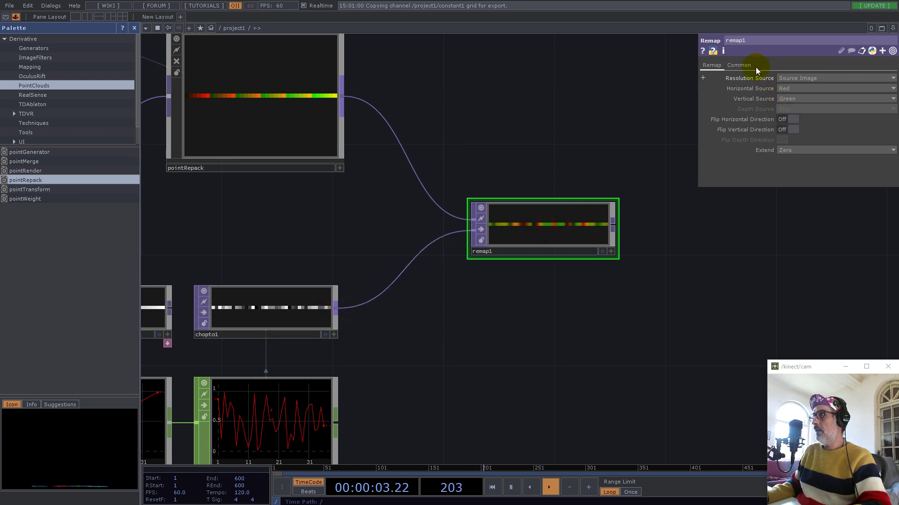
- Set the remap's input and viewer smoothness to Nearest Pixel and move its node slightly up
left_click(738, 65)
left_click(798, 130)
left_click(801, 139)
left_click(799, 151)
left_click(801, 160)
left_click_drag(532, 209, 532, 182)
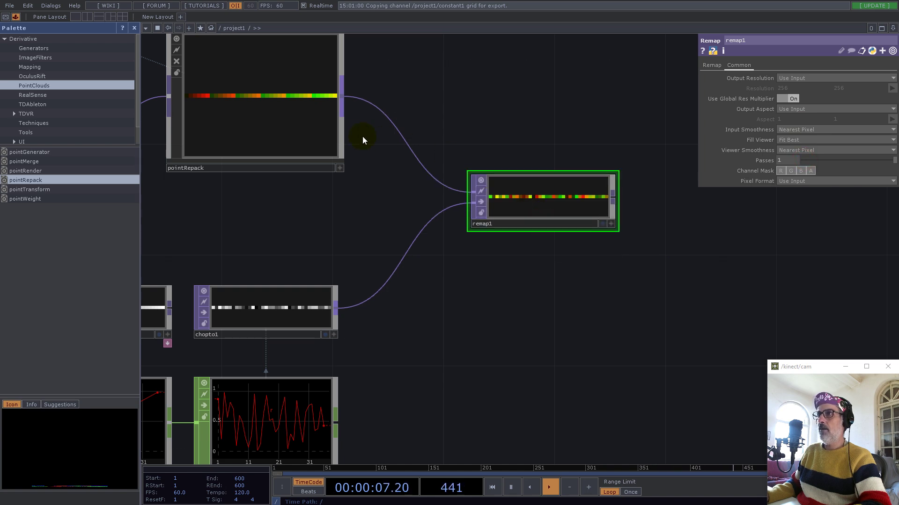
- Duplicate the pointRepack component, feed the copy from the remap output, and place it beside the remap node
key("shift+h")
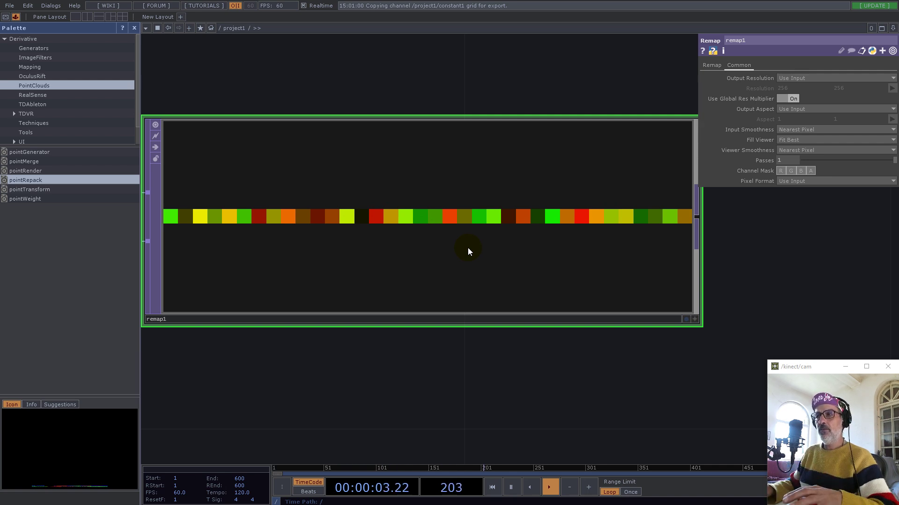
scroll(468, 248, "down", 6)
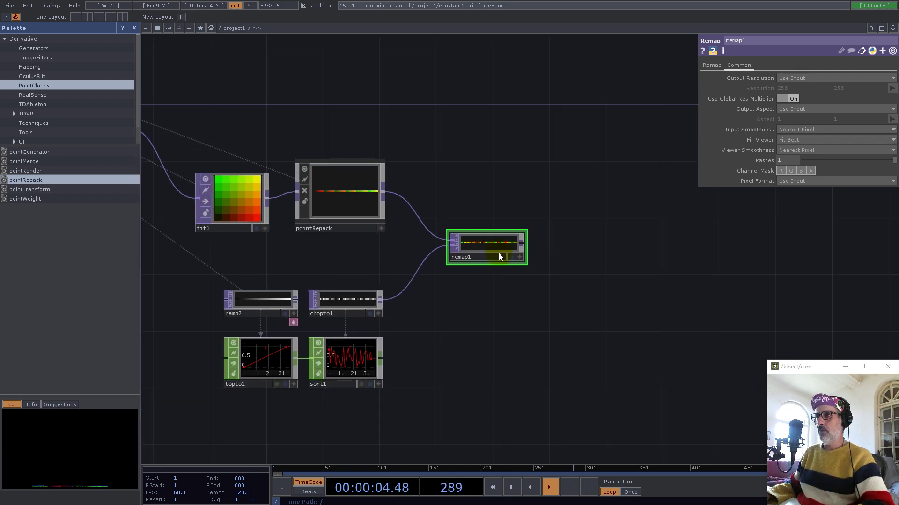
left_click(335, 200)
key("ctrl+c")
key("ctrl+v")
left_click_drag(564, 178, 604, 173)
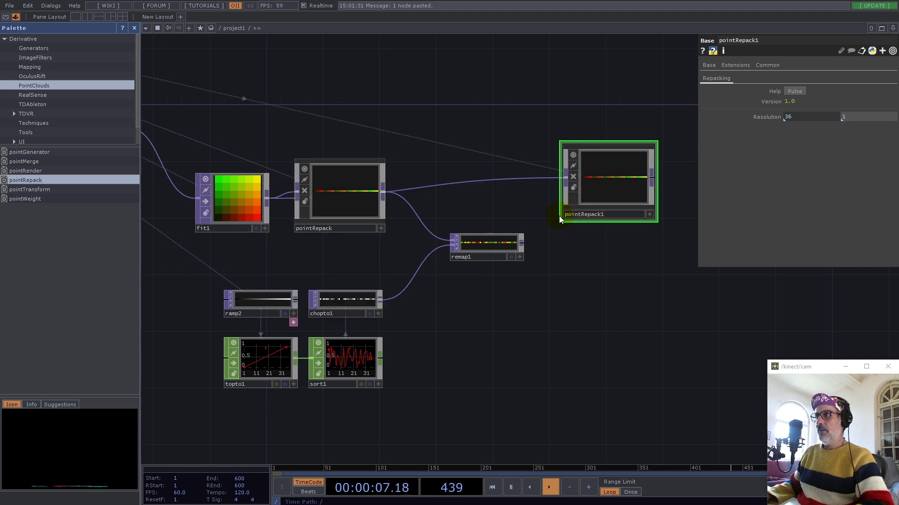
left_click_drag(521, 242, 563, 178)
left_click_drag(610, 176, 592, 236)
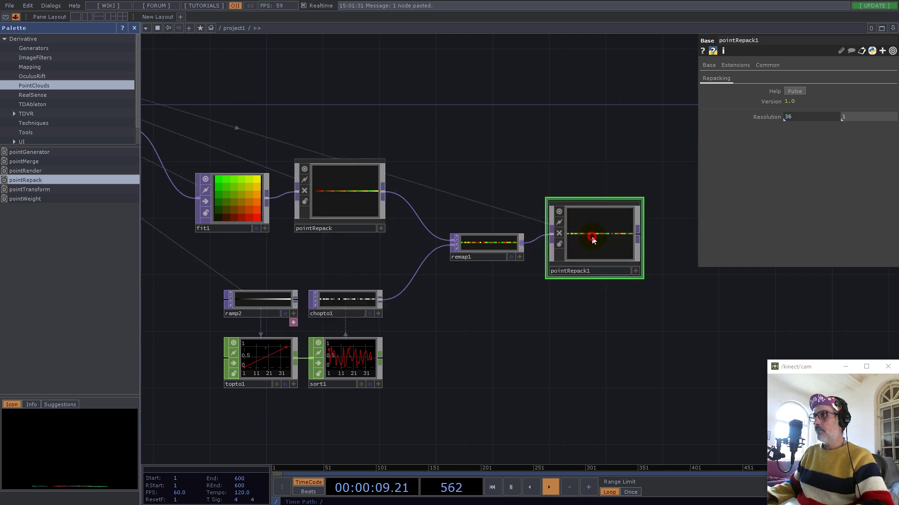
- Set both the width and height resolution of the second pointRepack to op('constant1')['grid']
left_click(771, 117)
left_click_drag(846, 128, 701, 136)
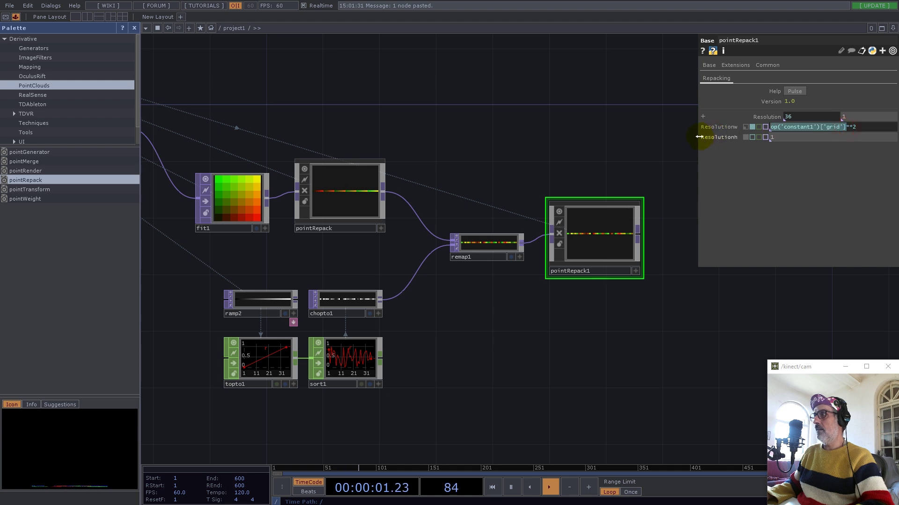
left_click_drag(856, 129, 844, 133)
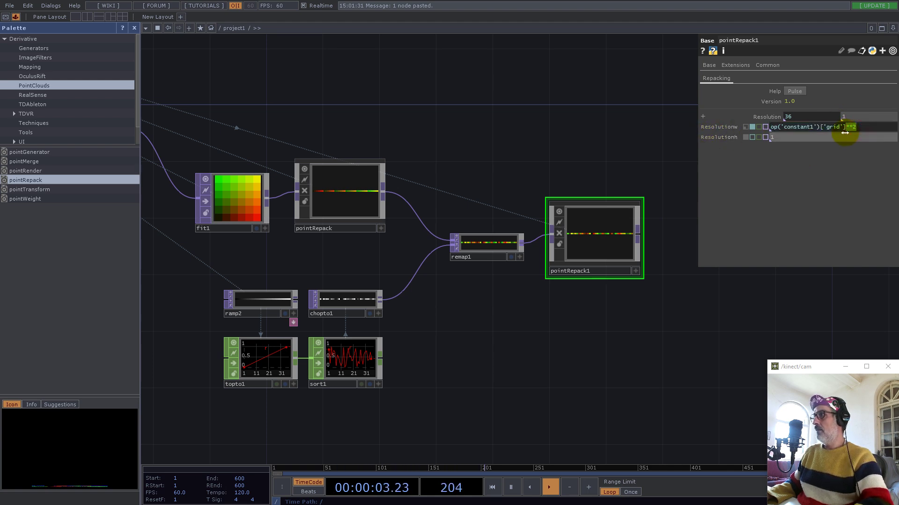
key("BackSpace")
left_click(833, 137)
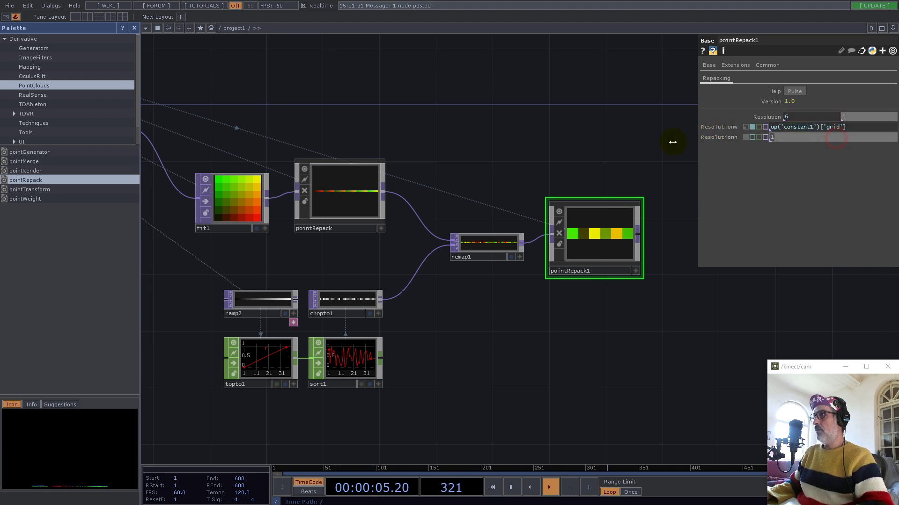
key("ctrl+v")
key("Return")
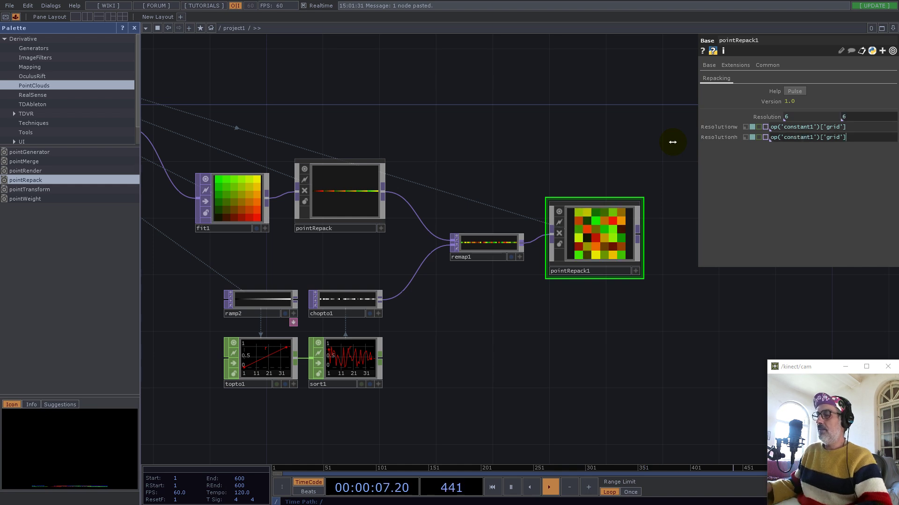
- Add a Transform TOP branching from the reorder output and place it above the fit node
scroll(437, 275, "down", 3)
left_click_drag(458, 193, 499, 245)
scroll(550, 272, "up", 5)
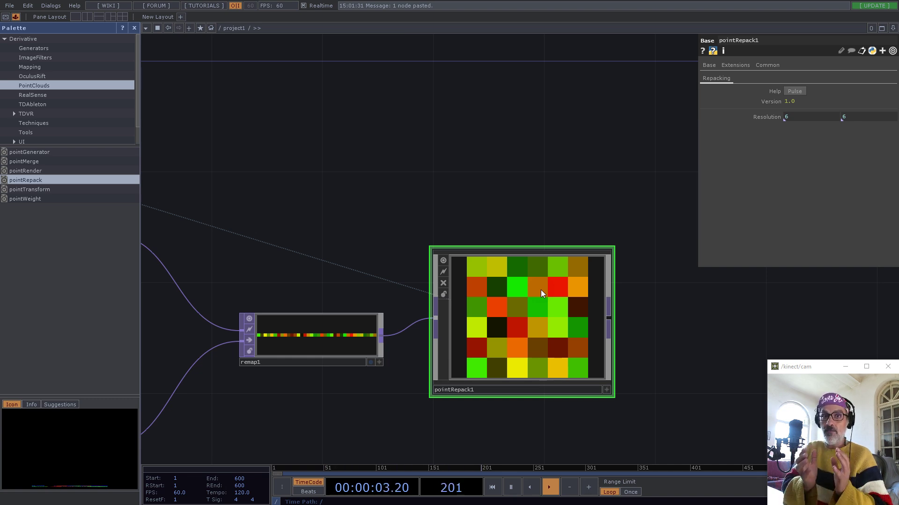
scroll(549, 289, "down", 5)
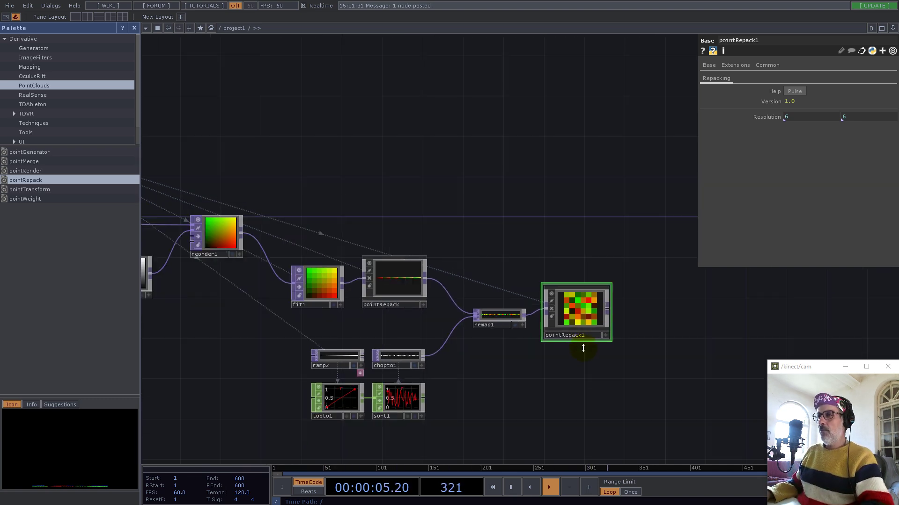
left_click_drag(335, 180, 404, 181)
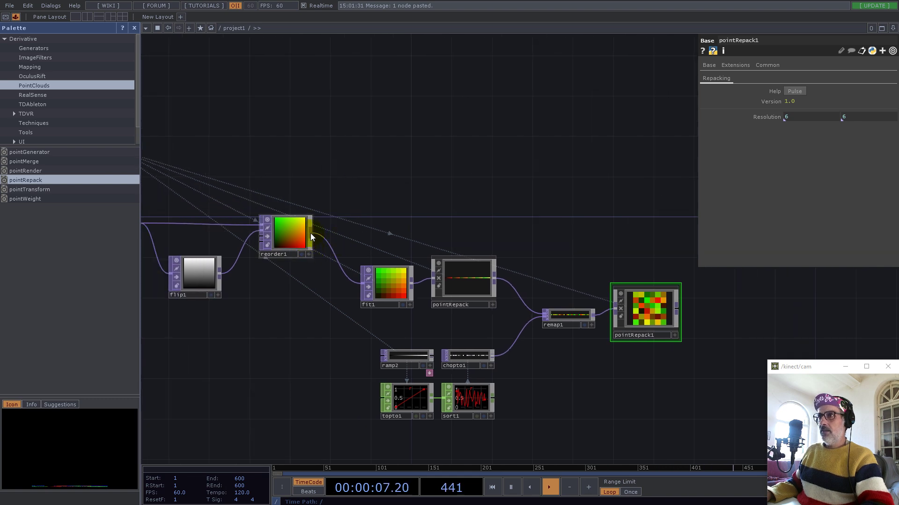
right_click(311, 233)
type("tr")
left_click(381, 248)
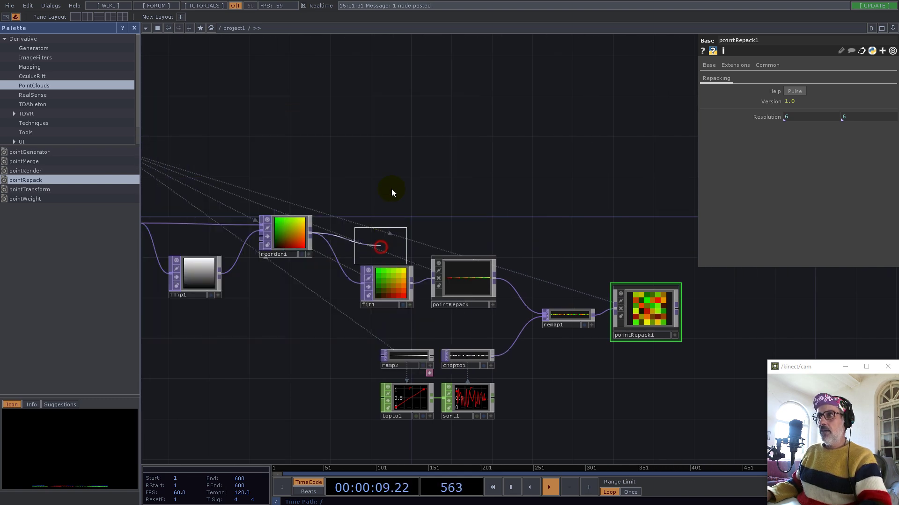
left_click(387, 169)
- Set the transform's horizontal and vertical scale to 1/op('constant1')['grid'], referencing the constant's grid channel
scroll(347, 159, "up", 5)
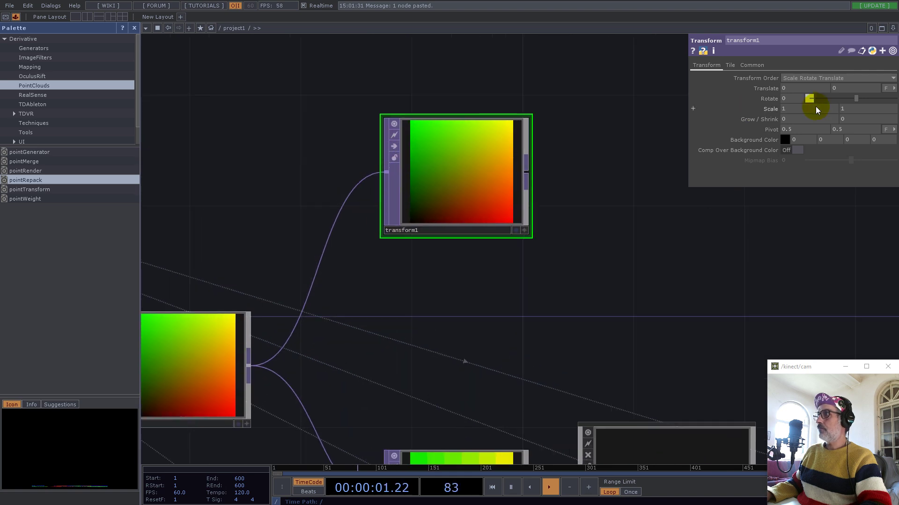
scroll(487, 277, "down", 5)
left_click_drag(218, 219, 773, 108)
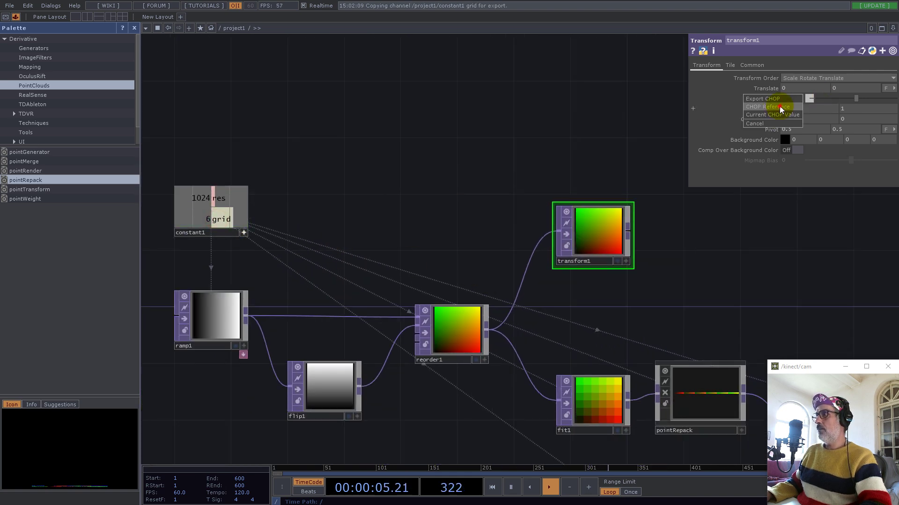
left_click(789, 112)
left_click(762, 120)
type("1/op('constant1')['grid")
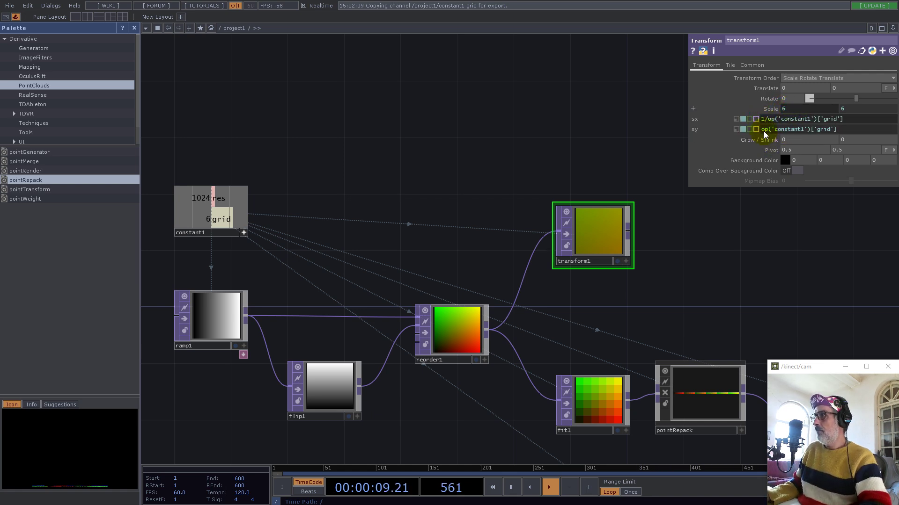
left_click(760, 130)
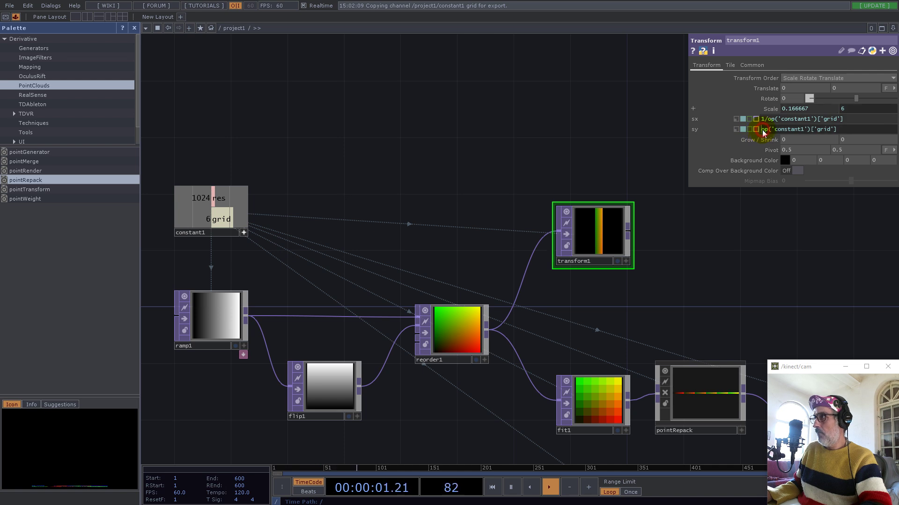
type("1/1")
key("BackSpace")
key("BackSpace")
type("/")
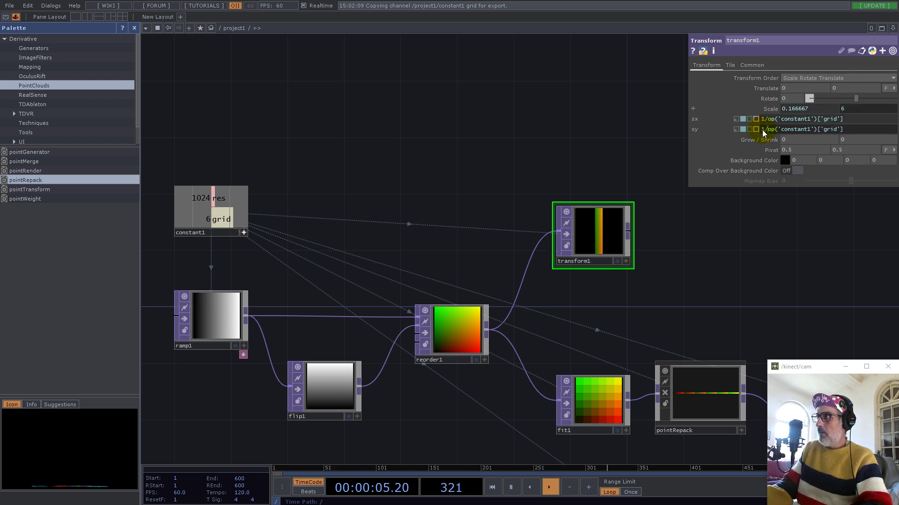
key("Return")
- Set the transform's horizontal pivot to 0 and its tile extend mode to Repeat
left_click(807, 148)
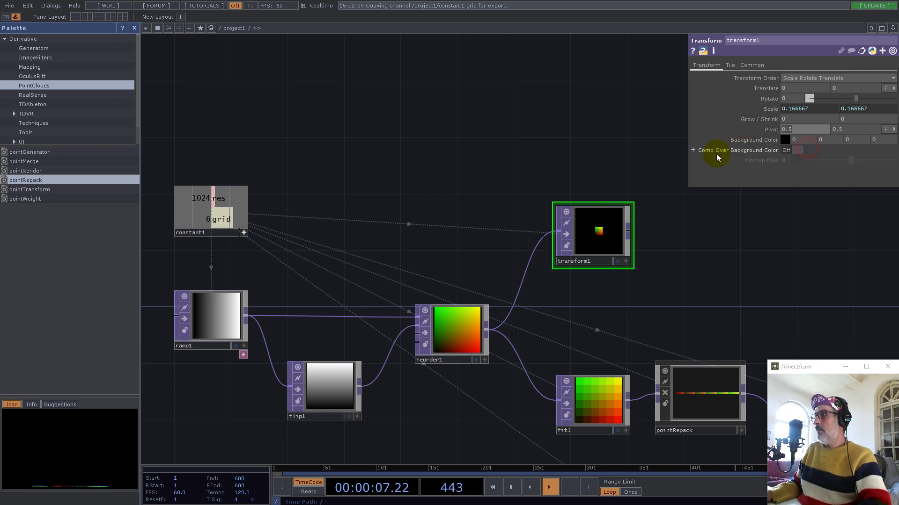
type("0")
key("Return")
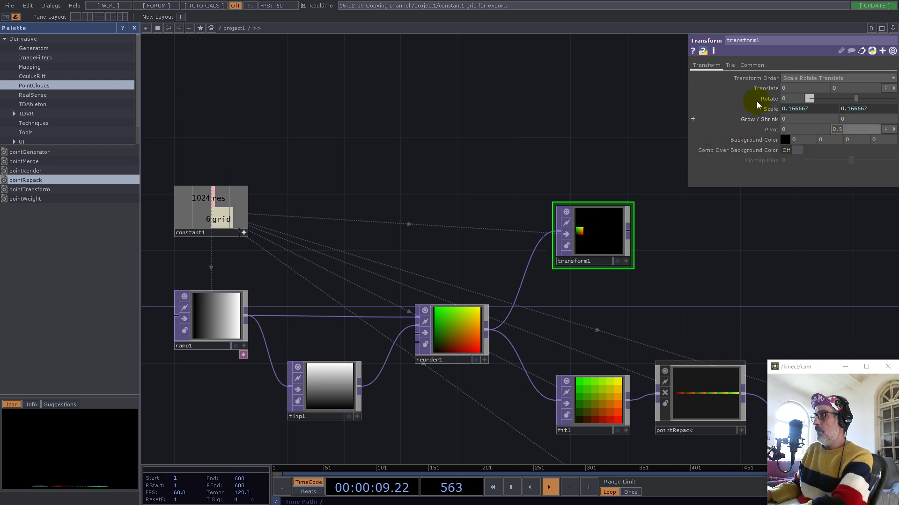
left_click(730, 65)
left_click(802, 78)
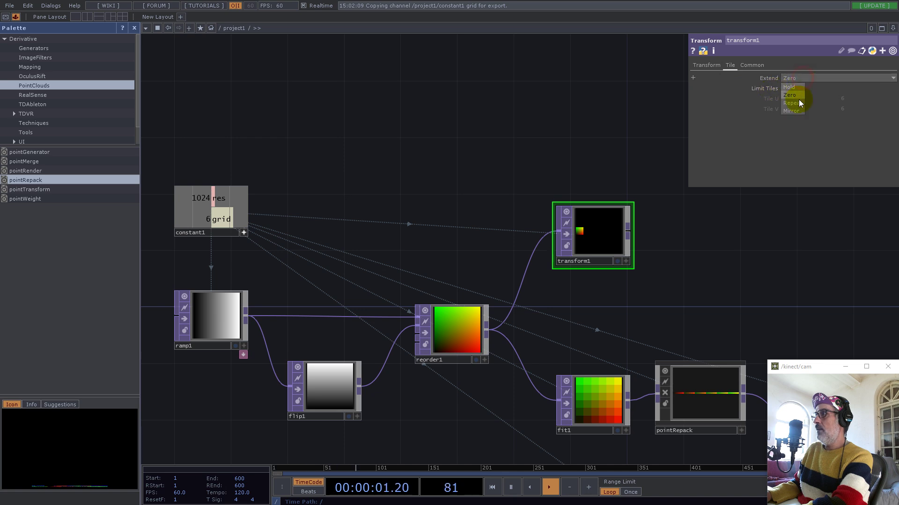
left_click(798, 103)
- Add a Math TOP after the tiled transform and place it directly beside that node
left_click_drag(724, 256, 535, 249)
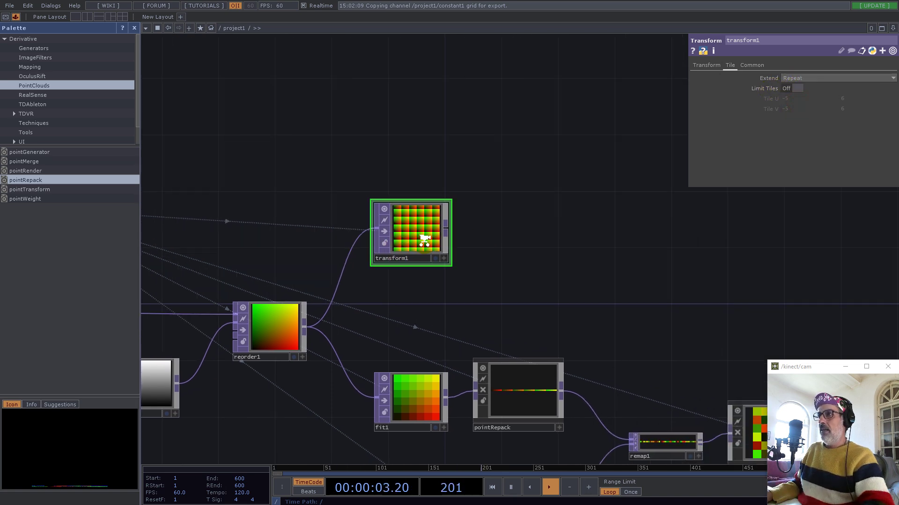
scroll(424, 239, "up", 3)
scroll(362, 239, "up", 4)
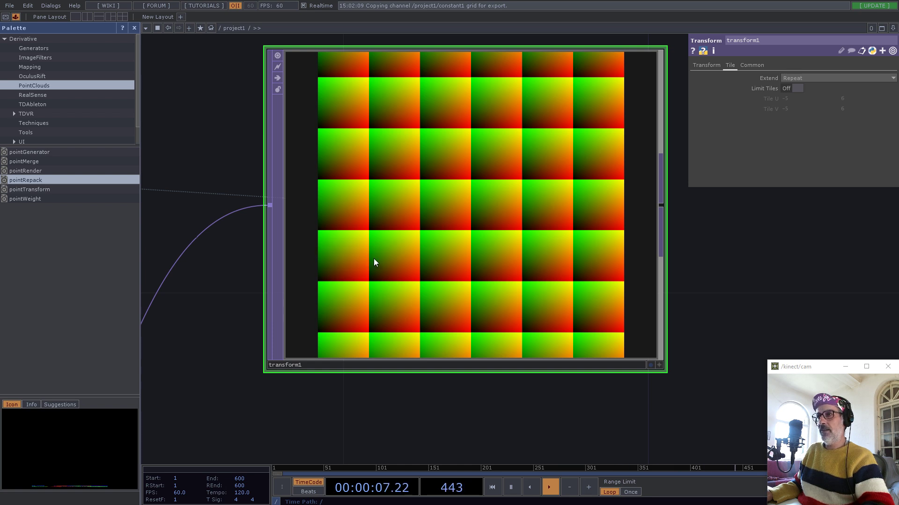
scroll(374, 263, "down", 3)
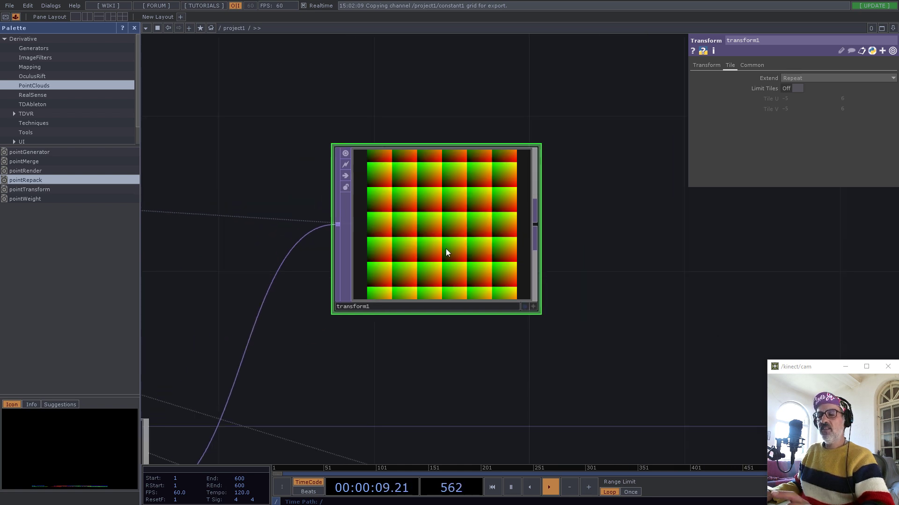
scroll(446, 252, "down", 4)
right_click(479, 236)
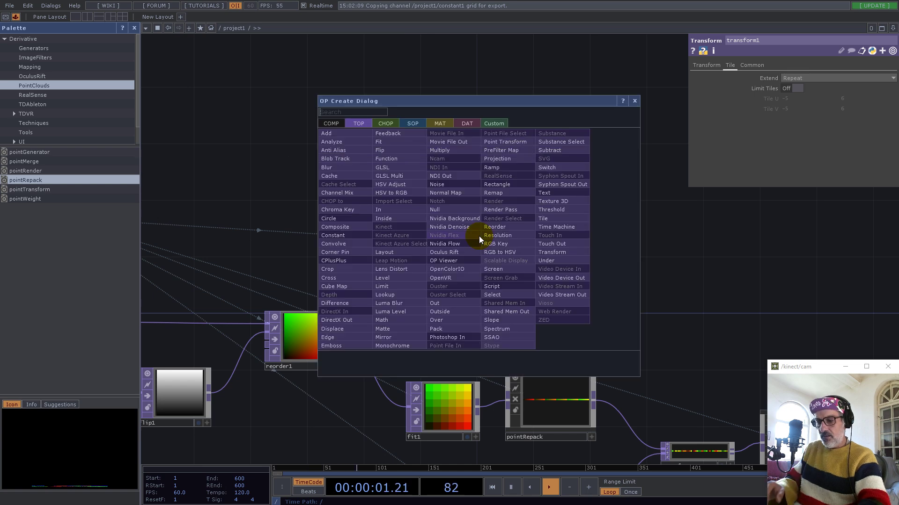
type("math")
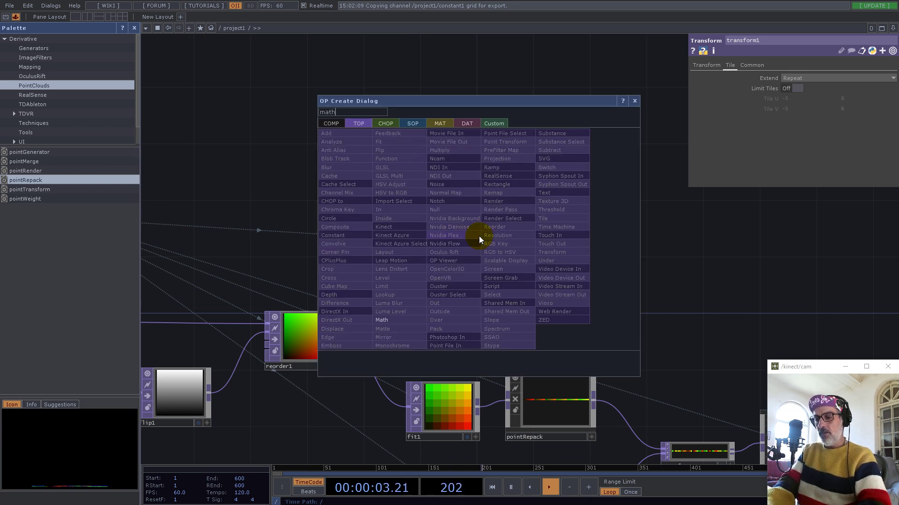
left_click(397, 319)
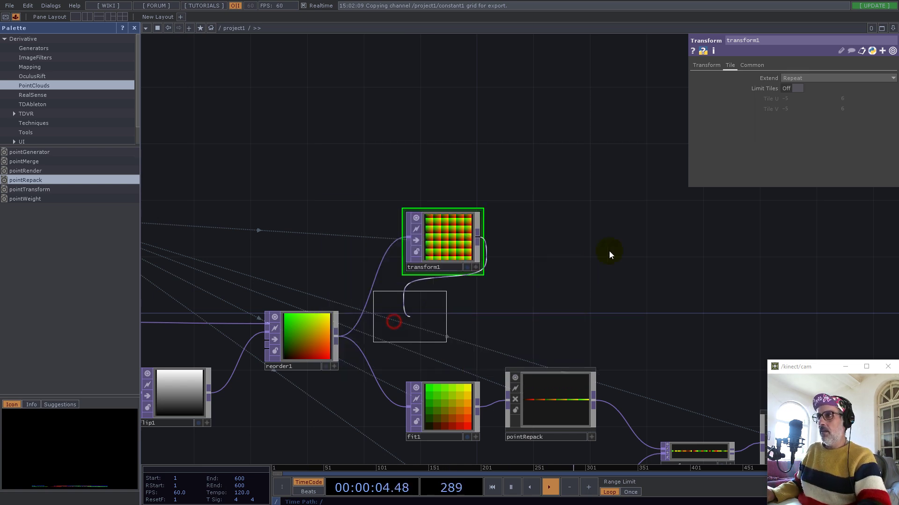
left_click(521, 247)
- Set the math node's Pre-Add to -0.5
left_click(734, 65)
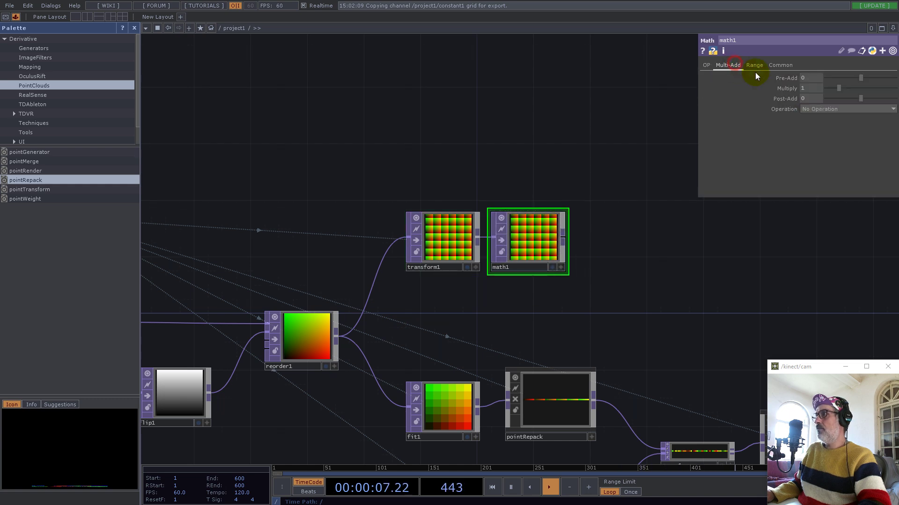
type("0.5")
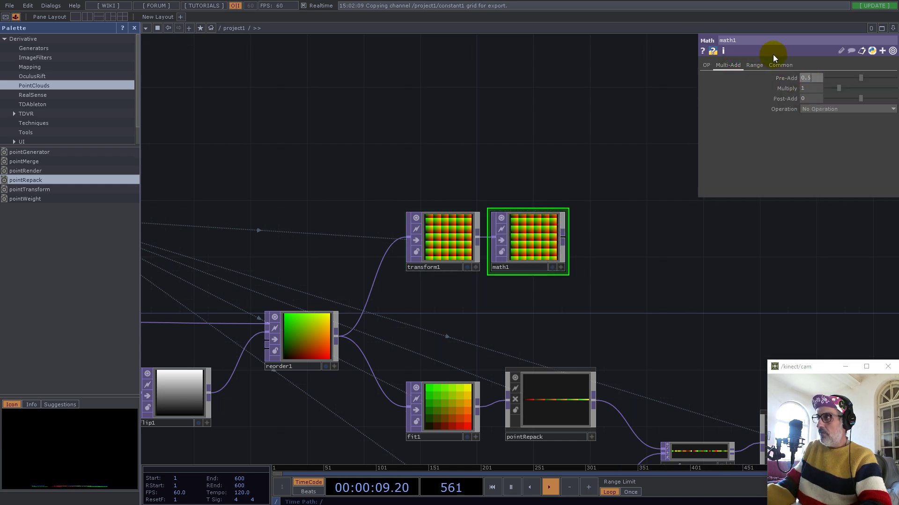
key("Return")
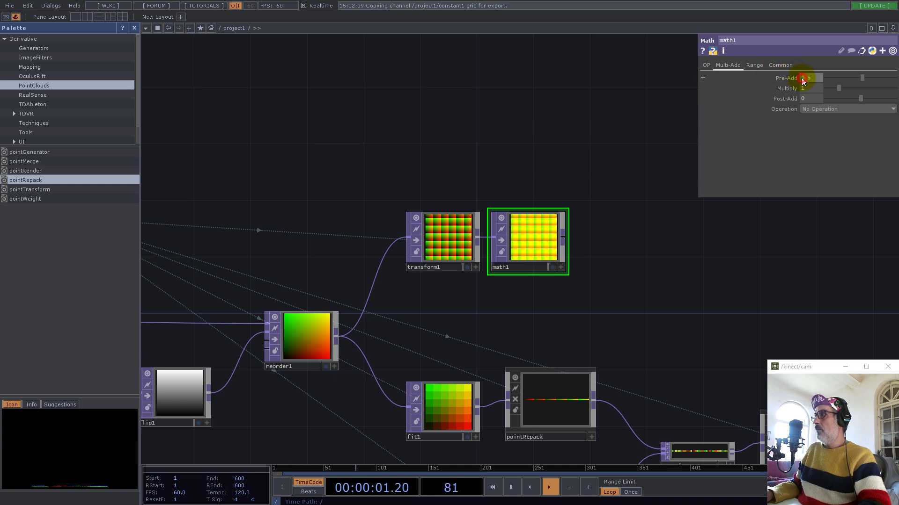
type("-")
key("Return")
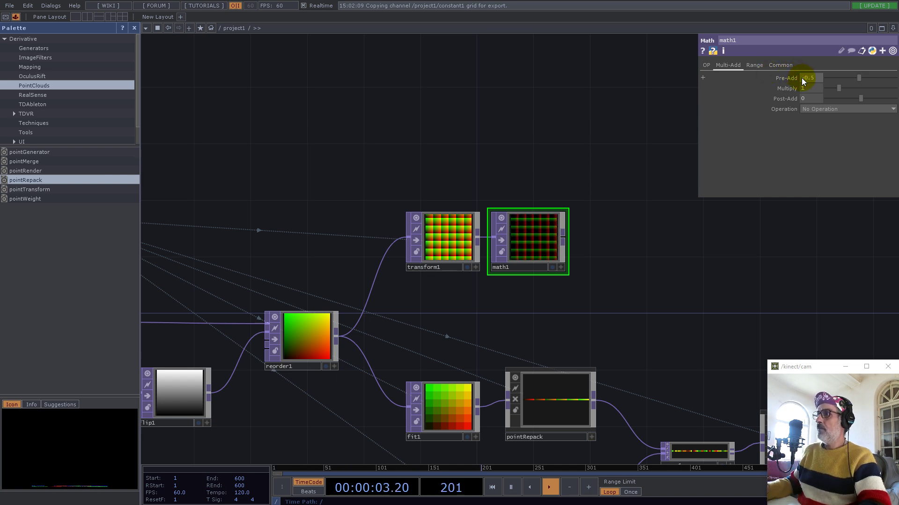
- Set the math node's Multiply to 1/op('constant1')['grid'], referencing the constant's grid channel
scroll(541, 250, "up", 8)
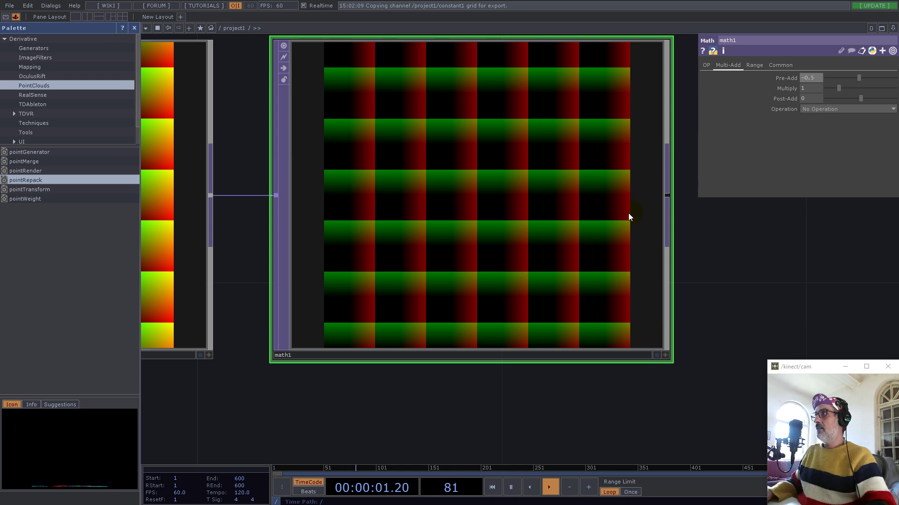
scroll(577, 275, "down", 6)
left_click_drag(290, 221, 626, 181)
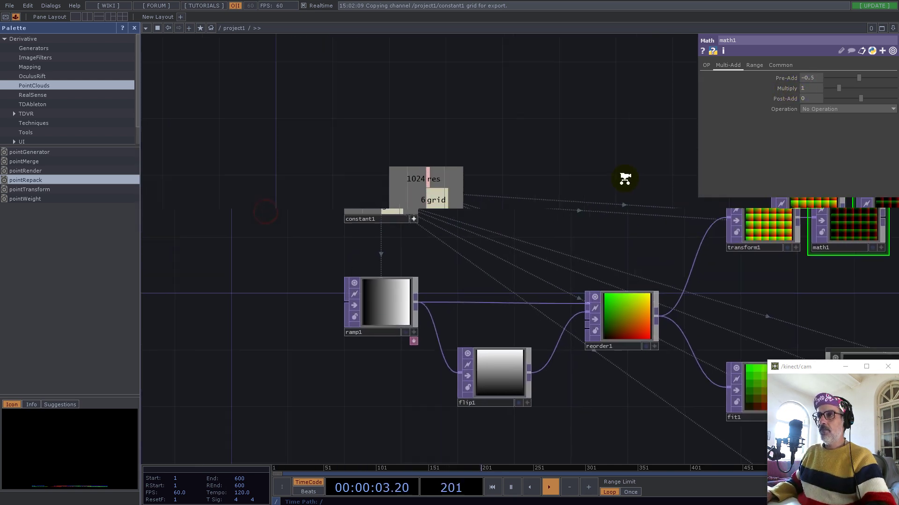
scroll(538, 181, "down", 3)
left_click_drag(803, 86, 805, 88)
left_click(810, 88)
left_click(795, 89)
left_click(771, 98)
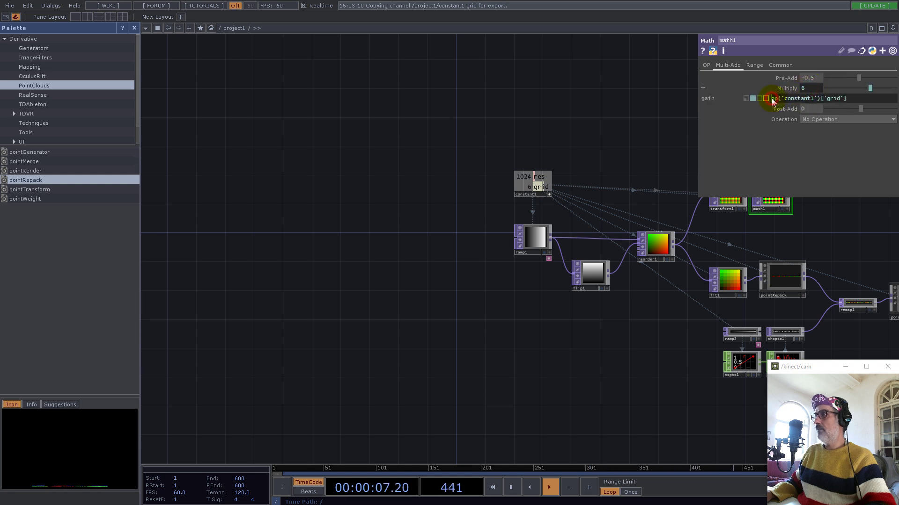
type("1/")
key("Return")
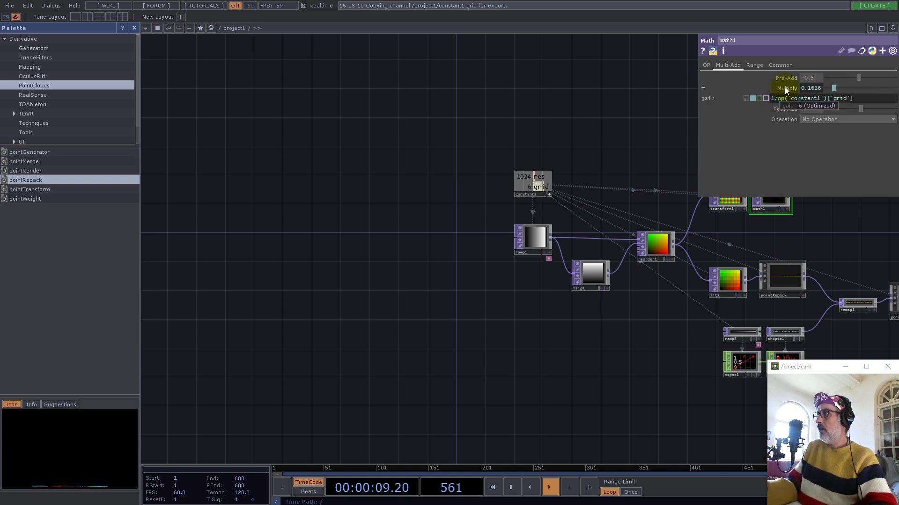
scroll(590, 248, "down", 5)
left_click_drag(689, 237, 514, 223)
scroll(514, 223, "up", 3)
scroll(513, 223, "up", 2)
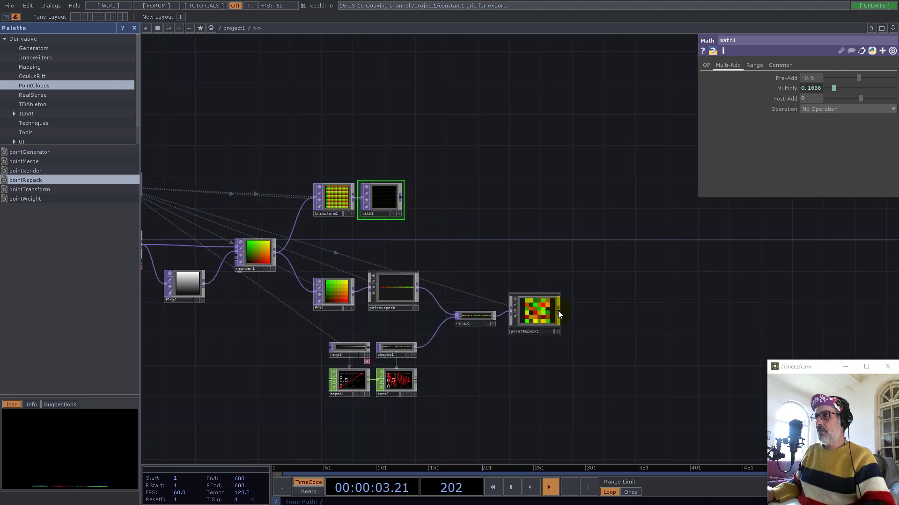
- Add an Add TOP after the second point repack and wire the math node's output into its second input
key("Tab")
left_click(405, 208)
left_click(581, 207)
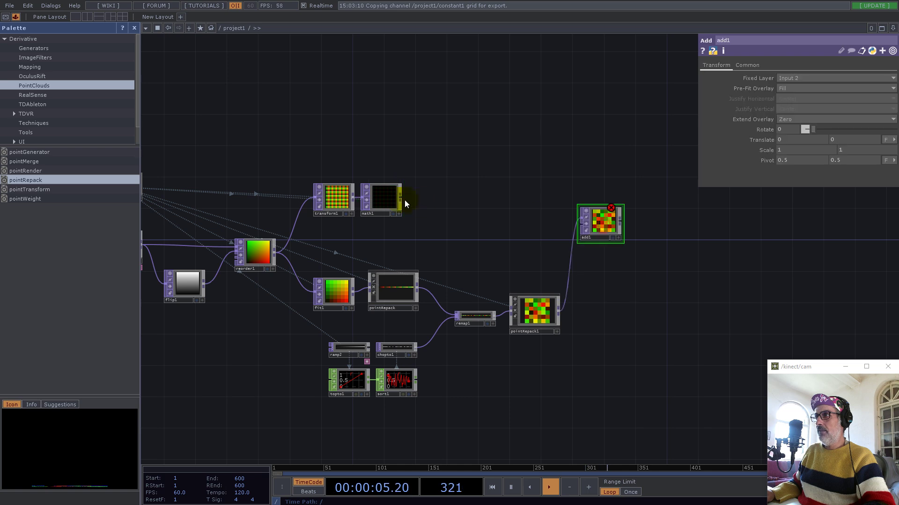
left_click_drag(399, 200, 638, 240)
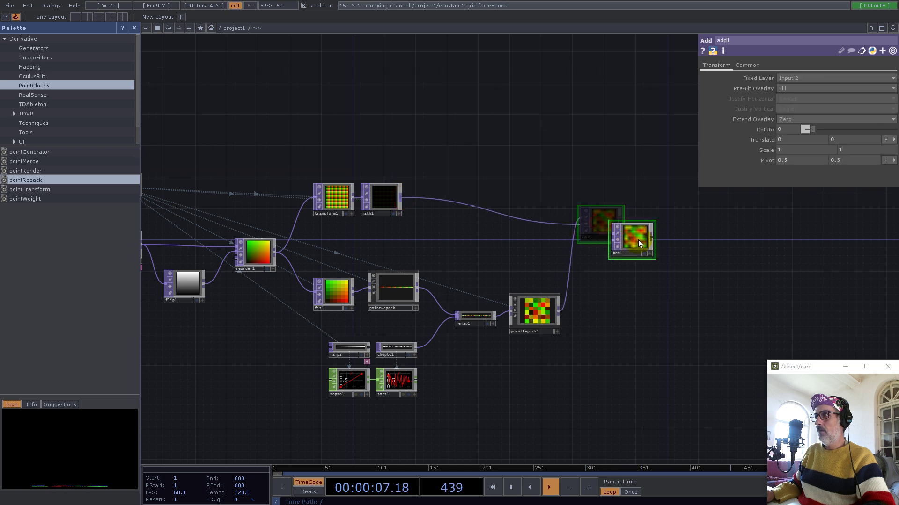
- Set both Input Smoothness and Viewer Smoothness of the add node to Nearest Pixel
left_click(748, 65)
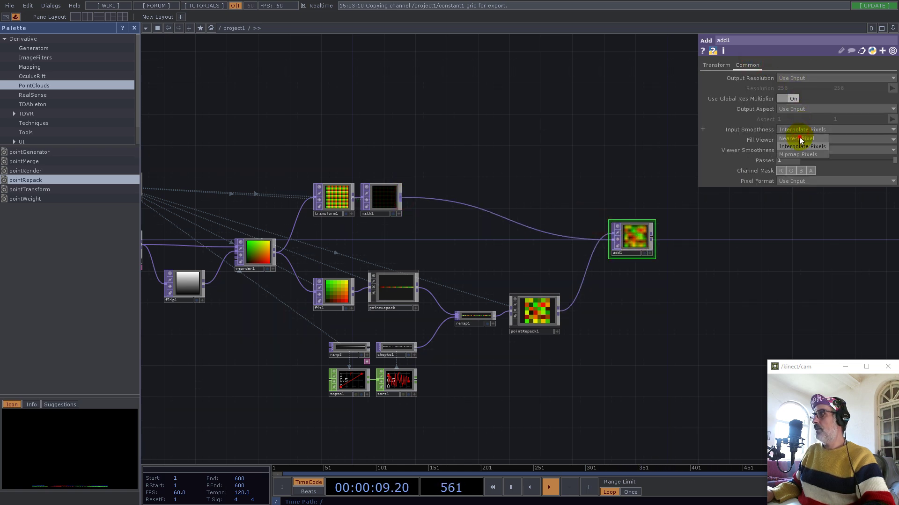
left_click(799, 149)
left_click(800, 159)
left_click_drag(725, 295, 632, 302)
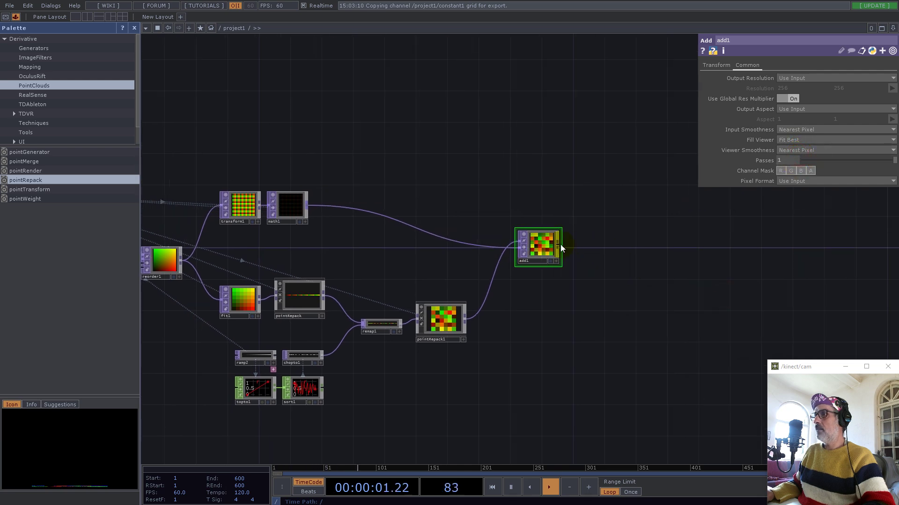
- Examine the add node's combined tiles for seams and compare them with the networks feeding it
scroll(546, 246, "up", 8)
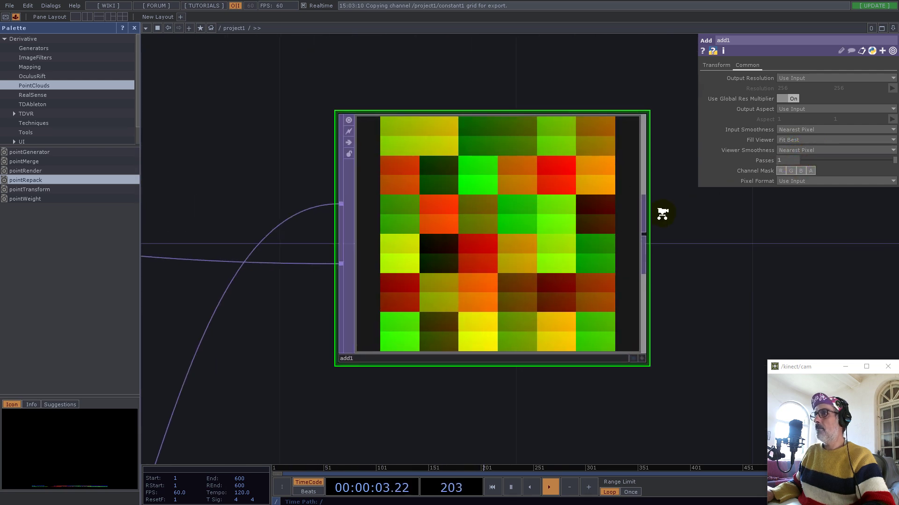
scroll(662, 213, "down", 3)
scroll(662, 214, "down", 4)
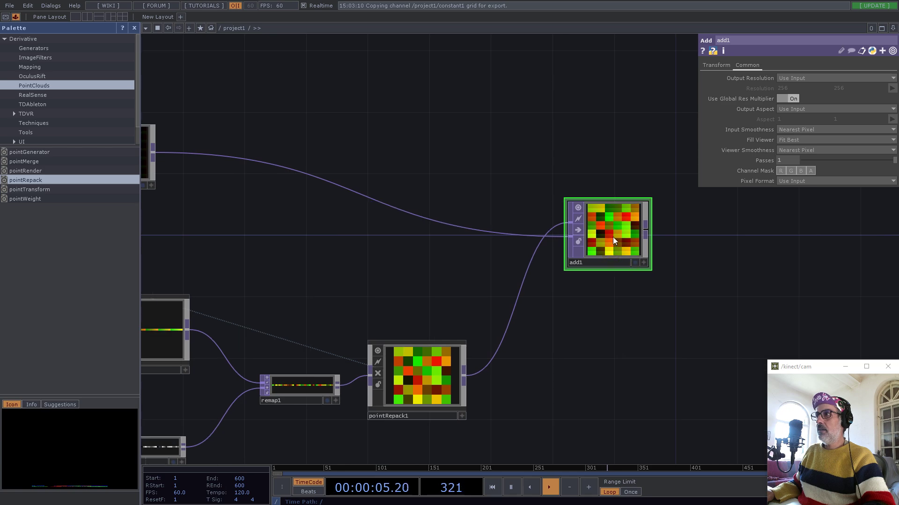
left_click_drag(744, 226, 846, 257)
scroll(489, 255, "up", 4)
middle_click(490, 257)
left_click(489, 140)
scroll(489, 140, "down", 5)
scroll(557, 246, "up", 7)
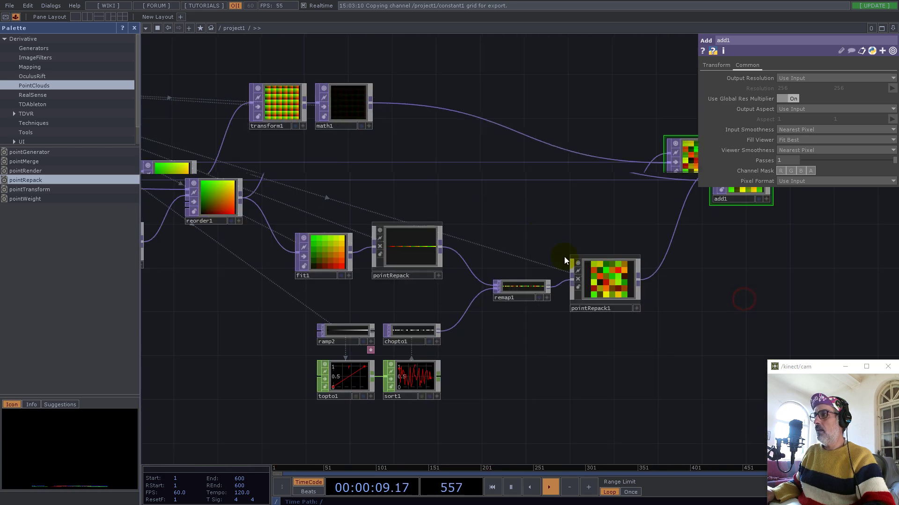
scroll(567, 268, "up", 2)
scroll(530, 234, "down", 5)
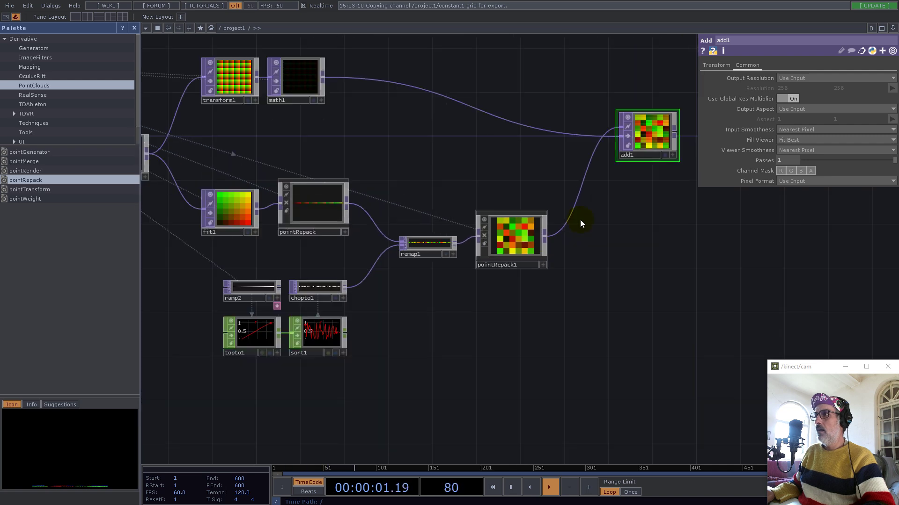
scroll(588, 206, "up", 8)
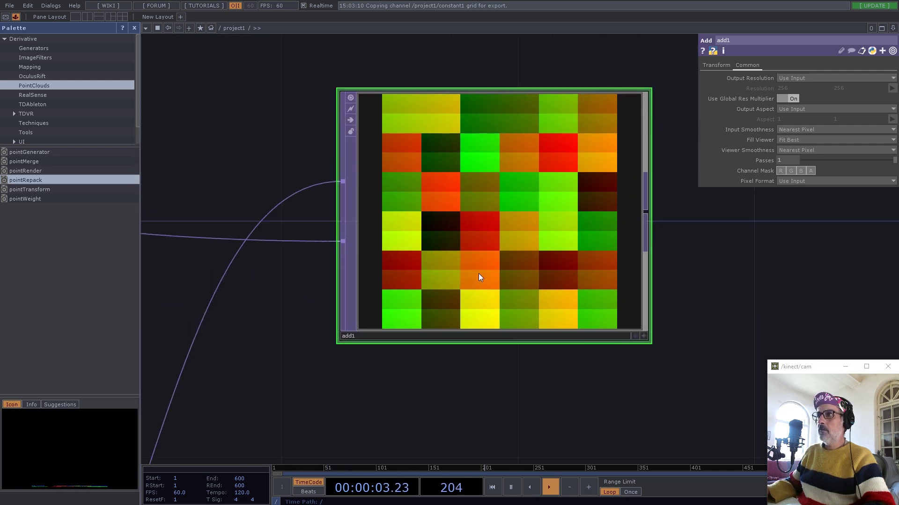
scroll(484, 237, "down", 6)
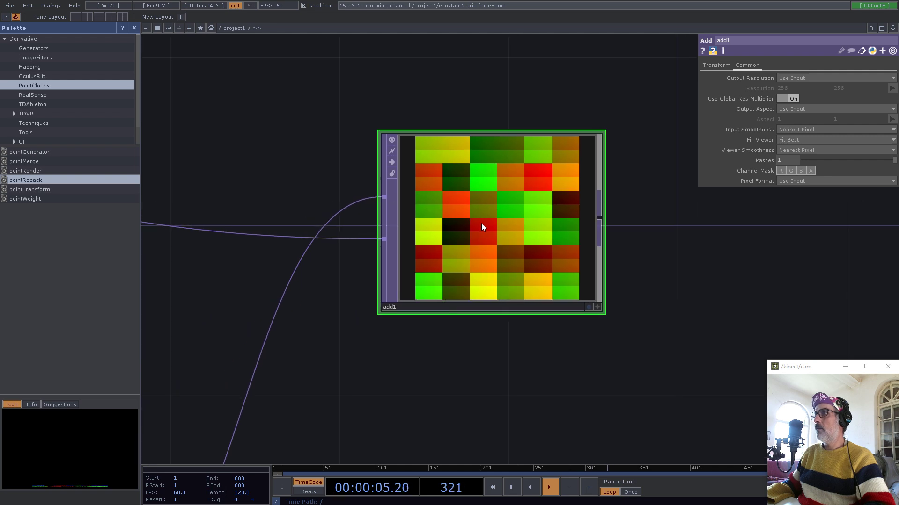
scroll(633, 238, "down", 4)
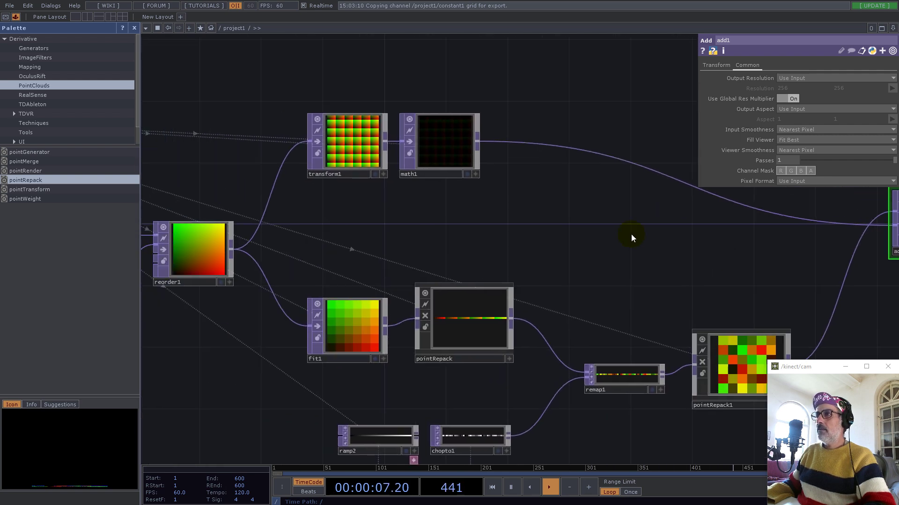
- Set the vertical pivot of the tiled transform to 0
scroll(311, 165, "up", 8)
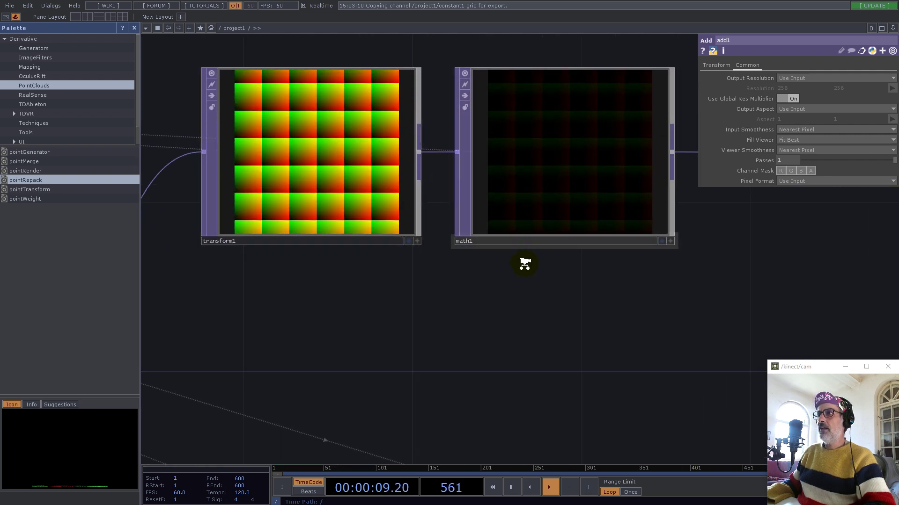
scroll(521, 260, "down", 2)
left_click(352, 201)
left_click(706, 65)
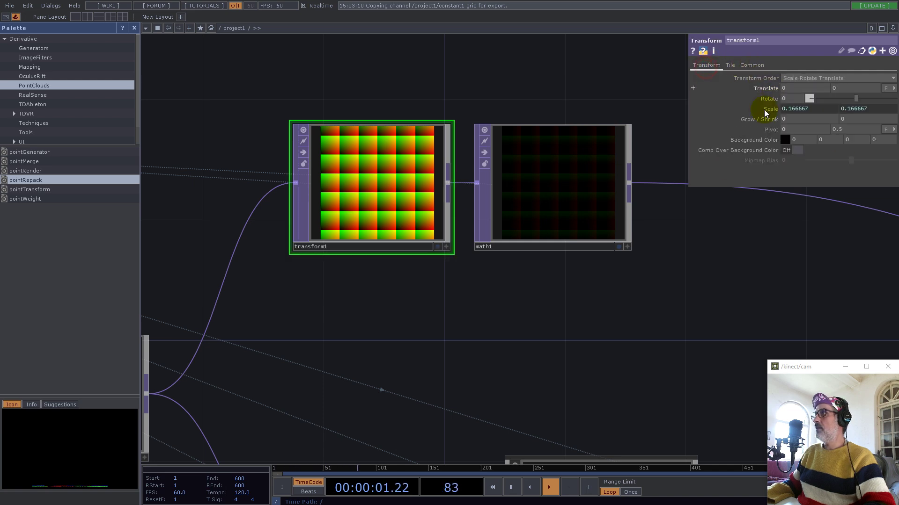
type("0")
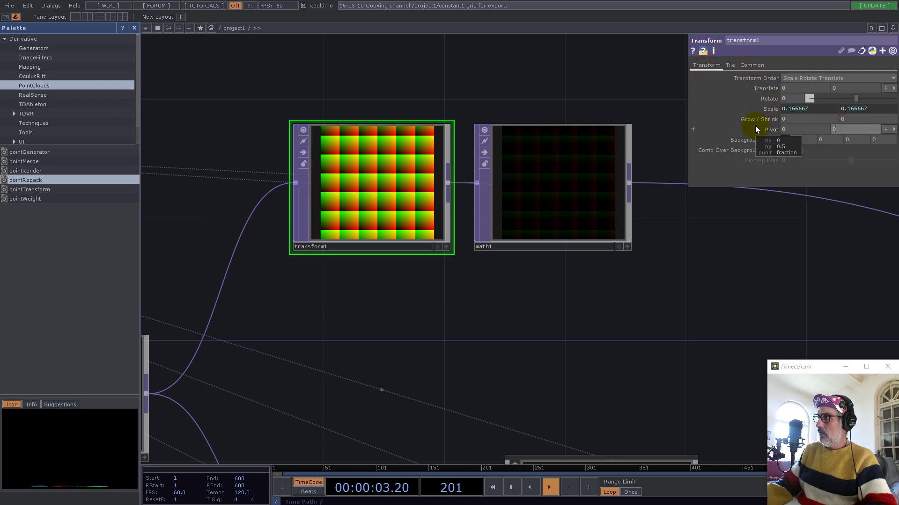
key("Return")
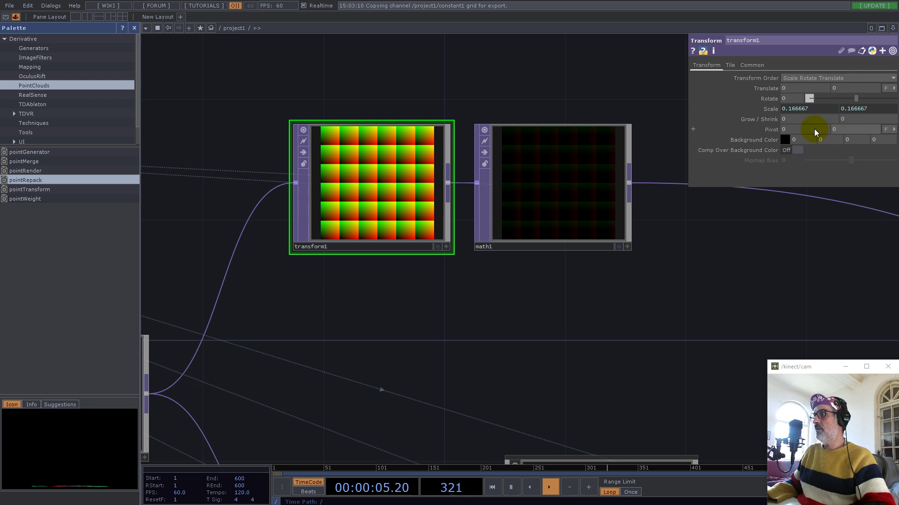
scroll(302, 161, "down", 5)
scroll(631, 196, "up", 3)
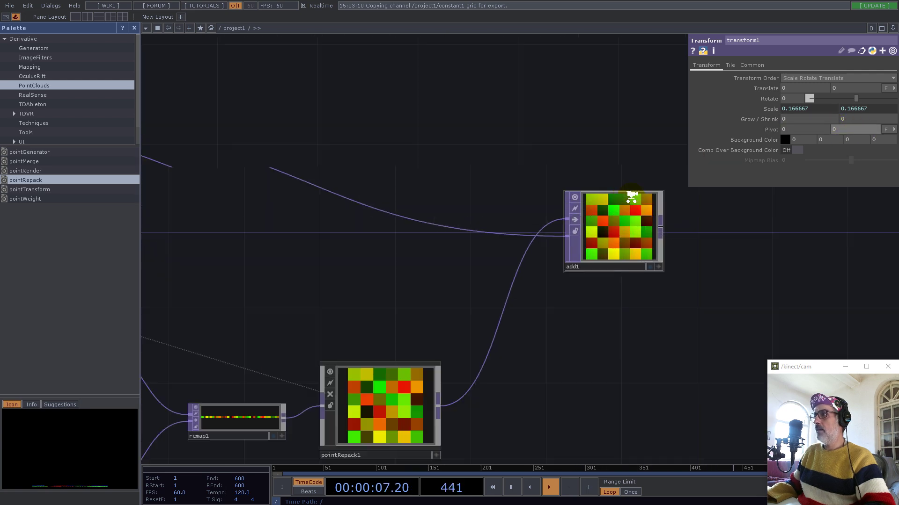
scroll(631, 197, "up", 3)
scroll(473, 248, "down", 5)
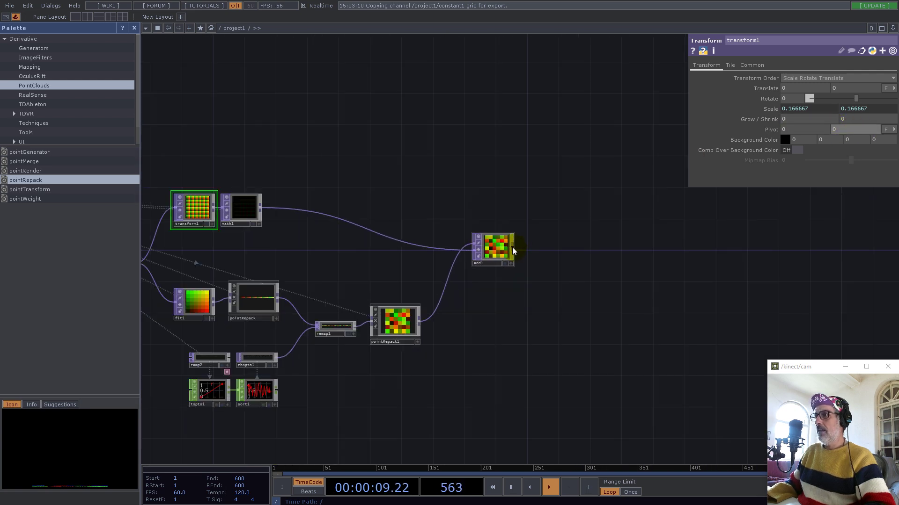
right_click(512, 247)
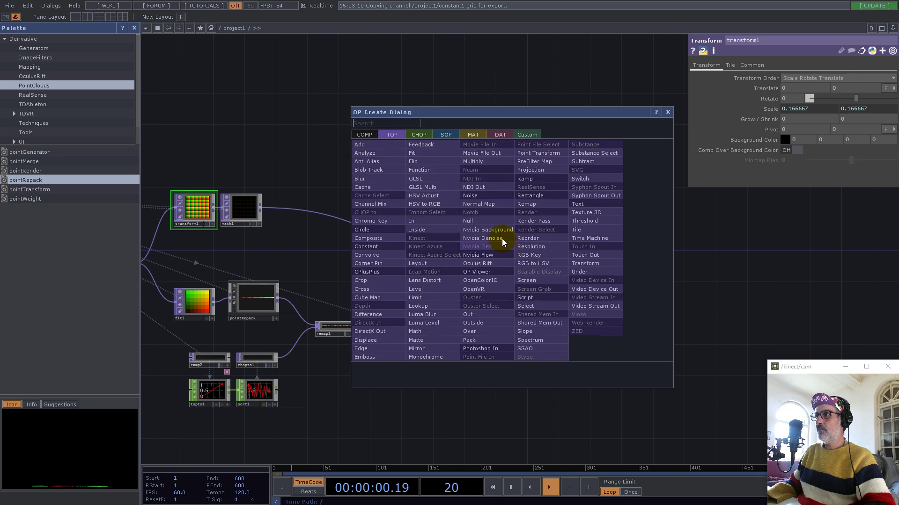
left_click(667, 112)
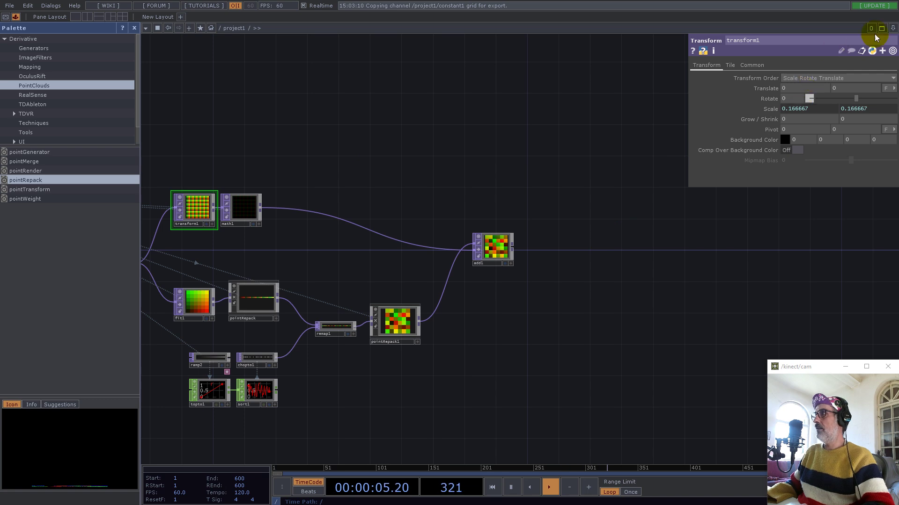
- Open the kinect component in a second network pane beside the current one and close the palette
left_click(892, 28)
left_click(826, 46)
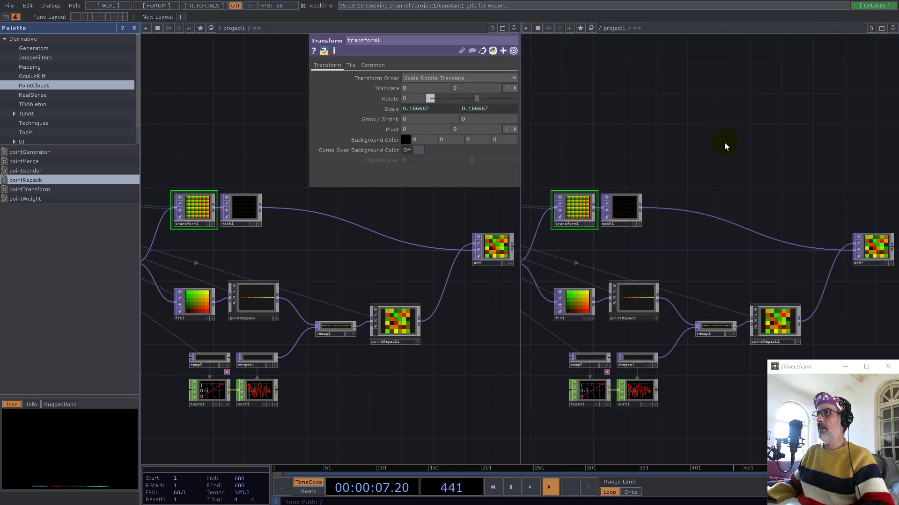
scroll(664, 260, "down", 8)
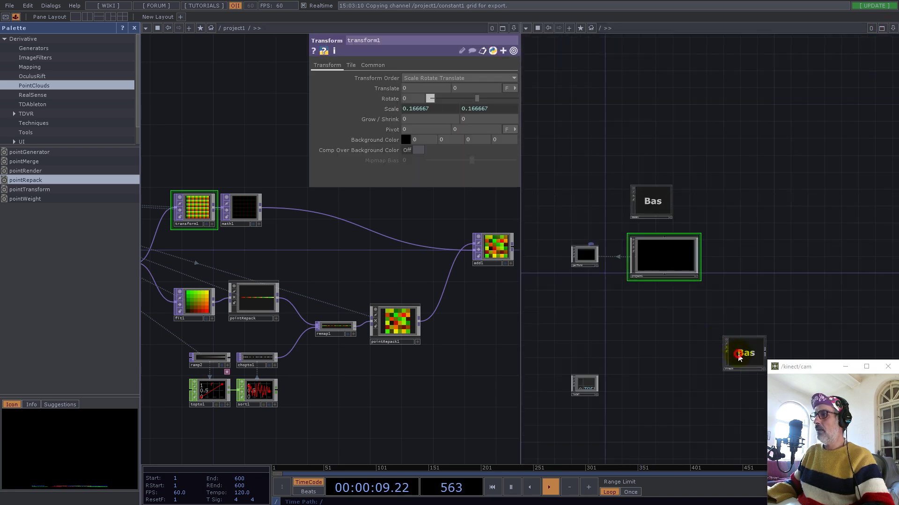
double_click(738, 357)
left_click(135, 29)
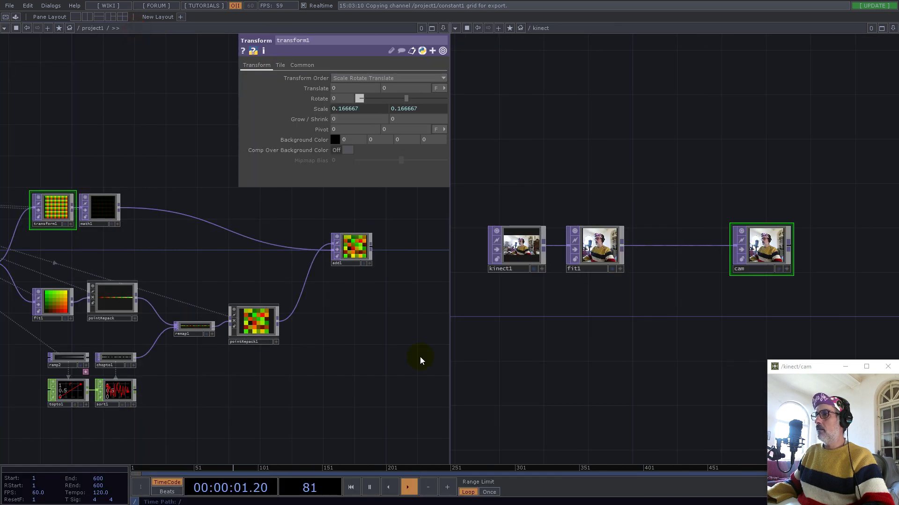
- Place a Select TOP above the add node with ../kinect/cam as its source, and close the extra network pane
double_click(344, 400)
type("sel")
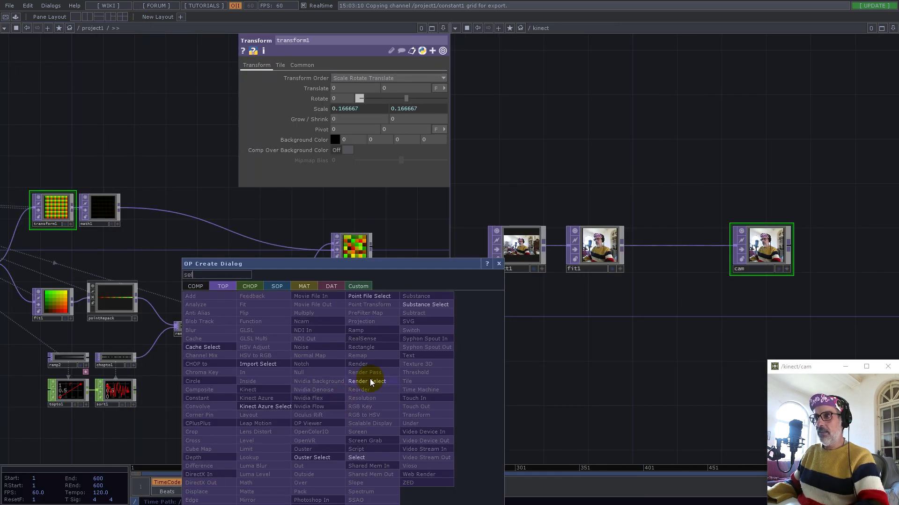
left_click(362, 458)
left_click(339, 213)
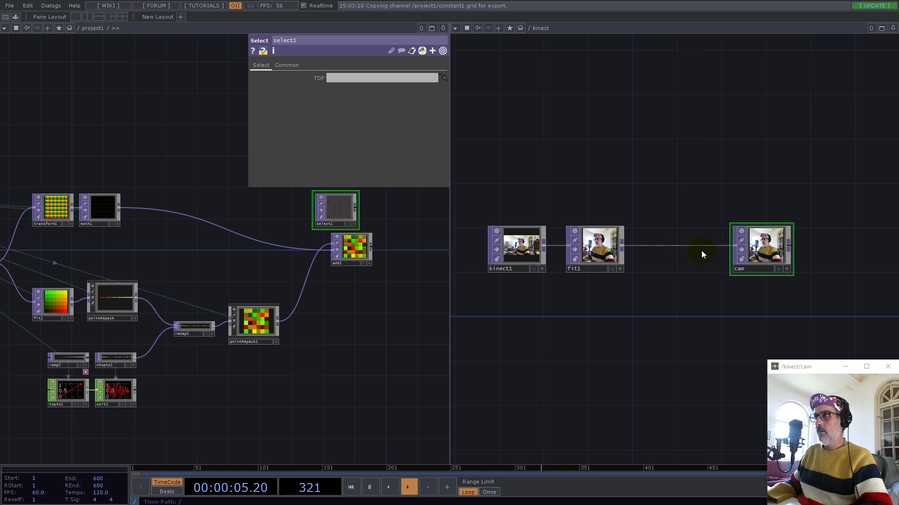
left_click_drag(755, 239, 387, 78)
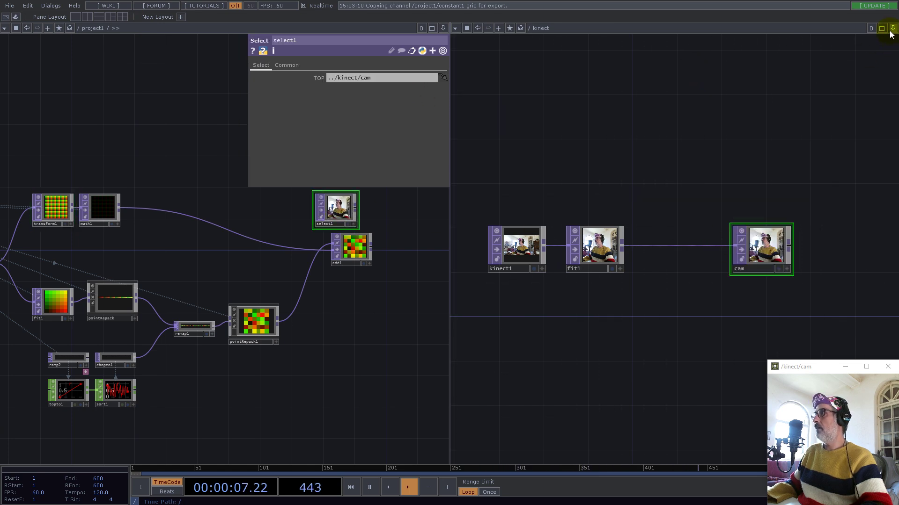
left_click(814, 95)
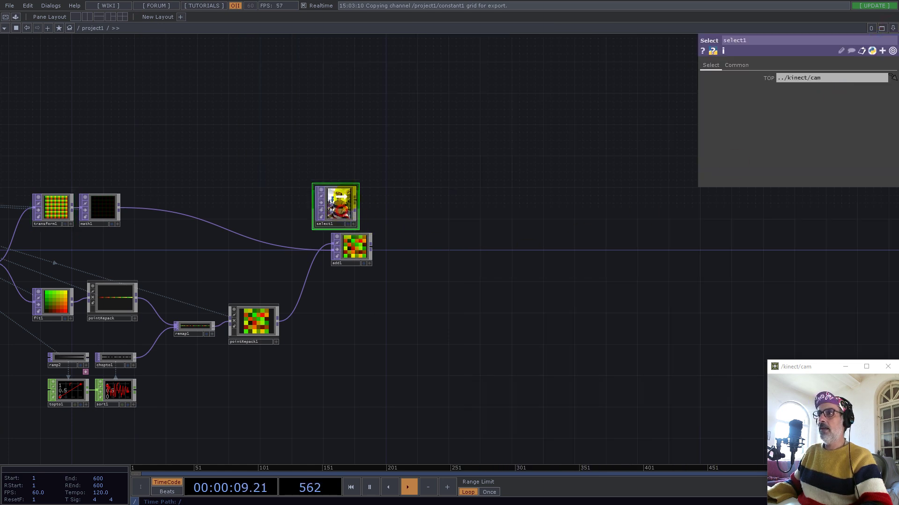
- Add a Remap TOP after the select node and wire the add node's output into its second input
right_click(366, 194)
type("rem")
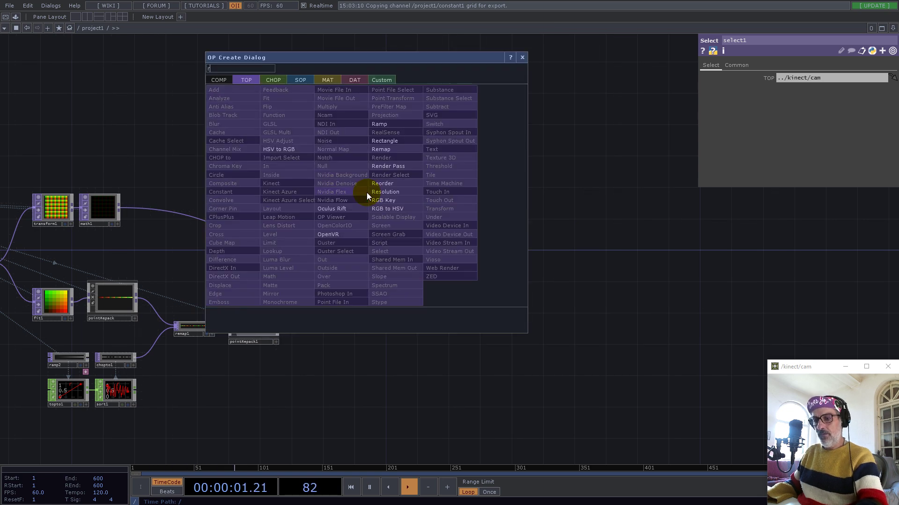
left_click(394, 151)
left_click(413, 234)
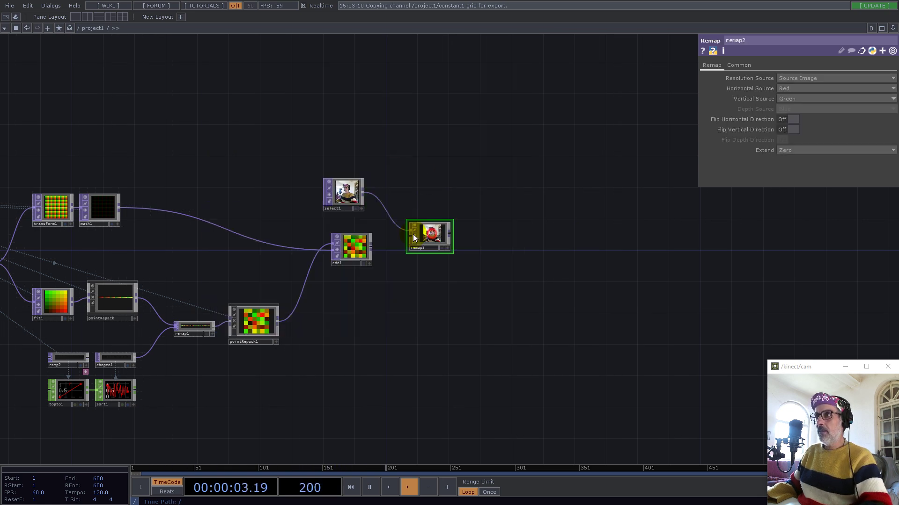
scroll(369, 241, "up", 3)
left_click_drag(378, 268, 462, 243)
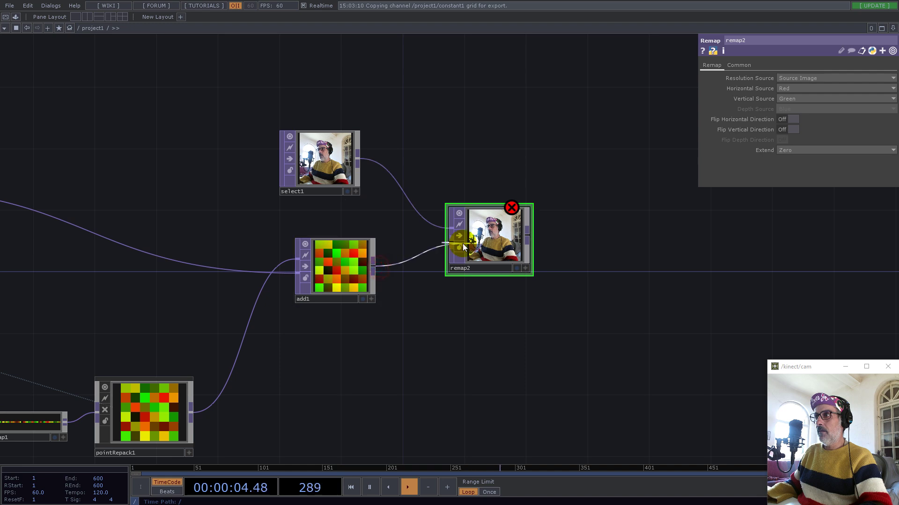
- Append a Null TOP to the output of the new remap node
right_click(530, 237)
left_click(486, 196)
left_click(700, 227)
- Move the select node farther from the remap and insert a Fit TOP on the wire between them
left_click_drag(326, 146, 143, 115)
left_click_drag(201, 92, 484, 251)
left_click_drag(414, 287, 343, 237)
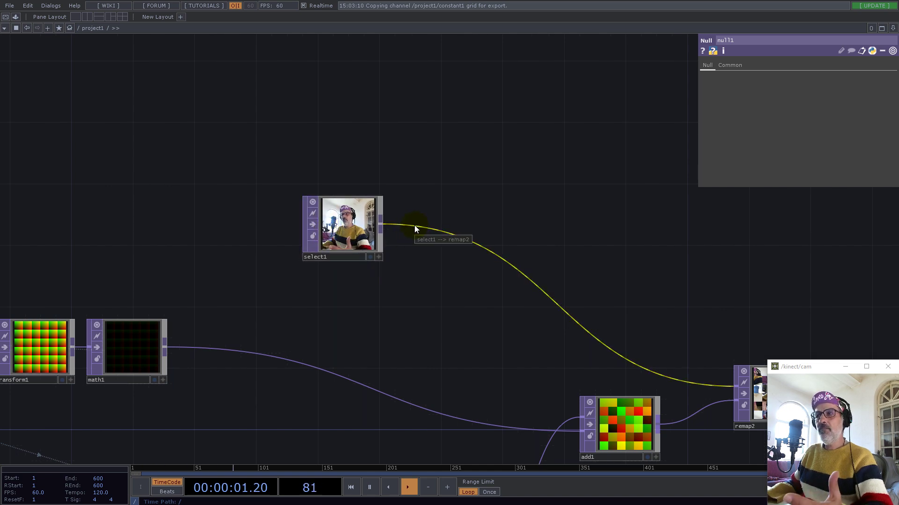
right_click(414, 226)
left_click(426, 213)
type("fi")
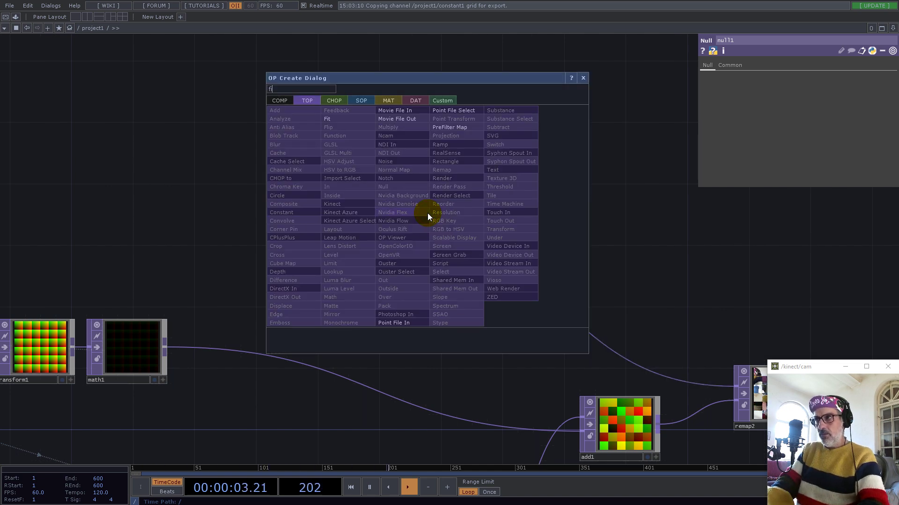
left_click(328, 118)
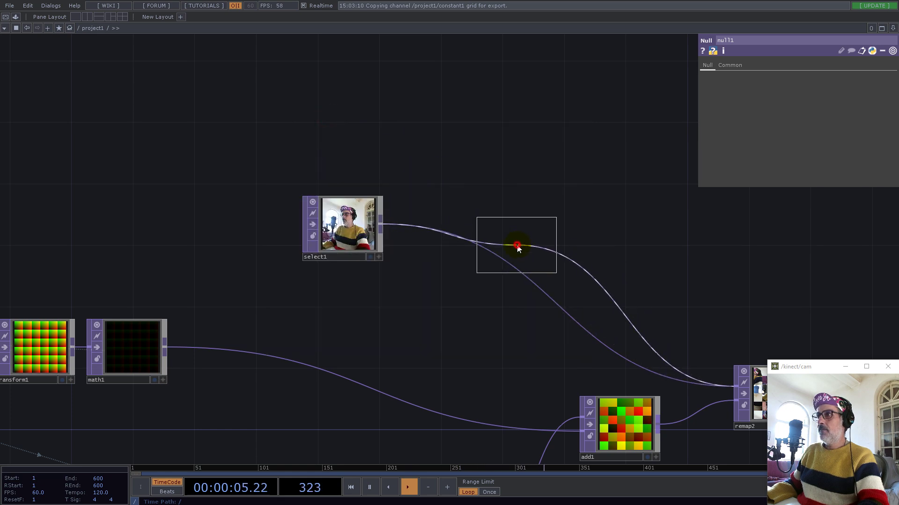
left_click(517, 248)
scroll(533, 246, "up", 2)
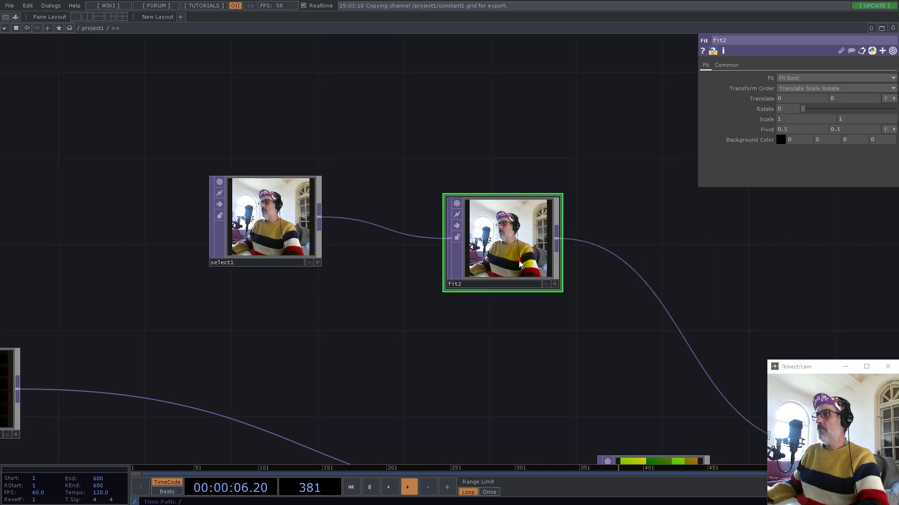
- Set the new fit node's pixel format to 32-bit float (RGB)
left_click(733, 67)
left_click(817, 182)
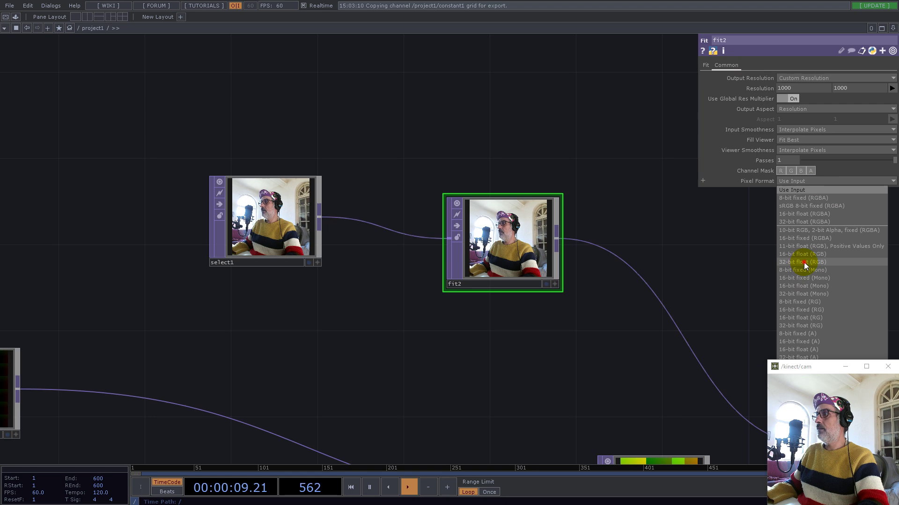
left_click(804, 263)
- Set both resolution values of the new fit node by CHOP reference to the constant's res channel
key("h")
scroll(345, 271, "up", 3)
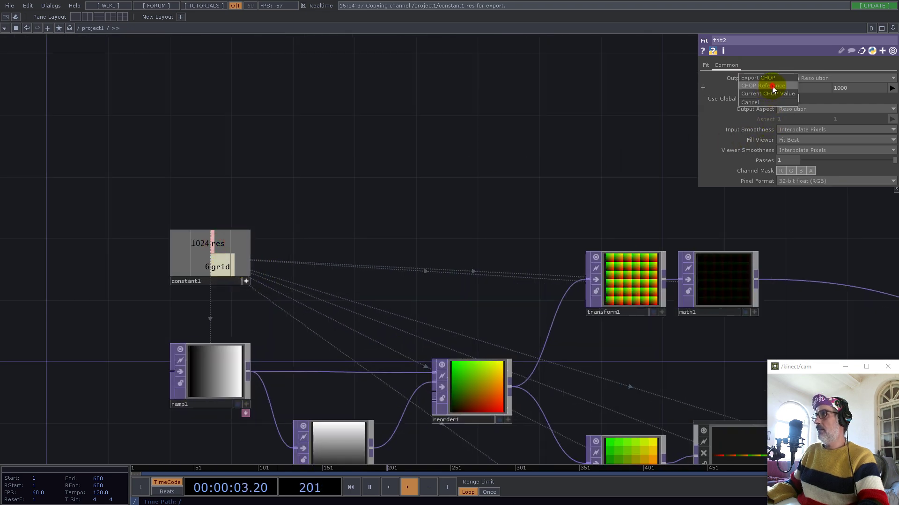
left_click_drag(603, 146, 251, 134)
scroll(375, 151, "down", 5)
scroll(651, 215, "up", 6)
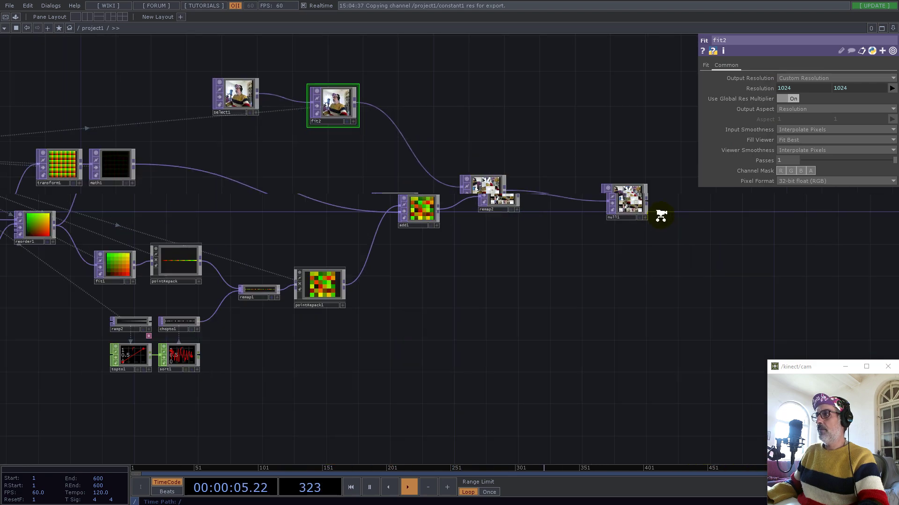
- Display the final null node's output as the background of the network
left_click(625, 222)
scroll(642, 352, "down", 5)
left_click_drag(569, 218, 526, 350)
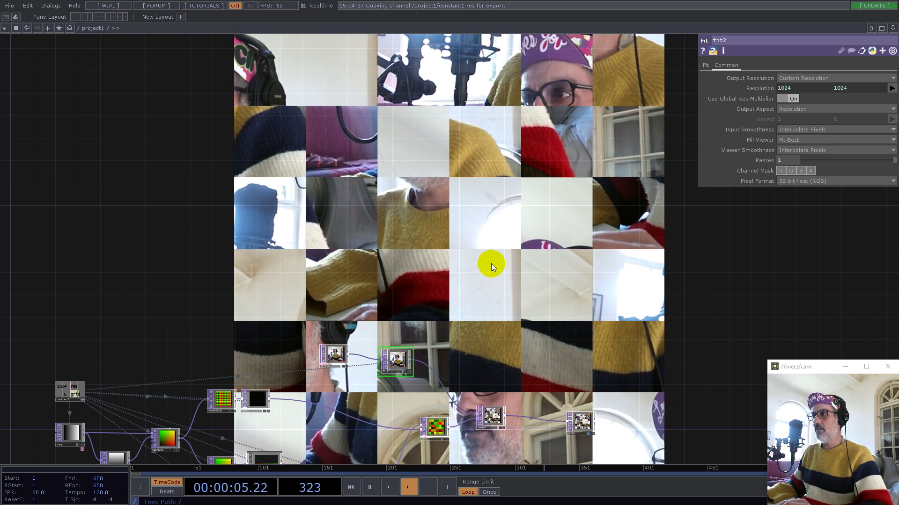
- Set the constant node's grid value to 32
scroll(494, 254, "down", 3)
scroll(262, 369, "up", 5)
left_click(316, 265)
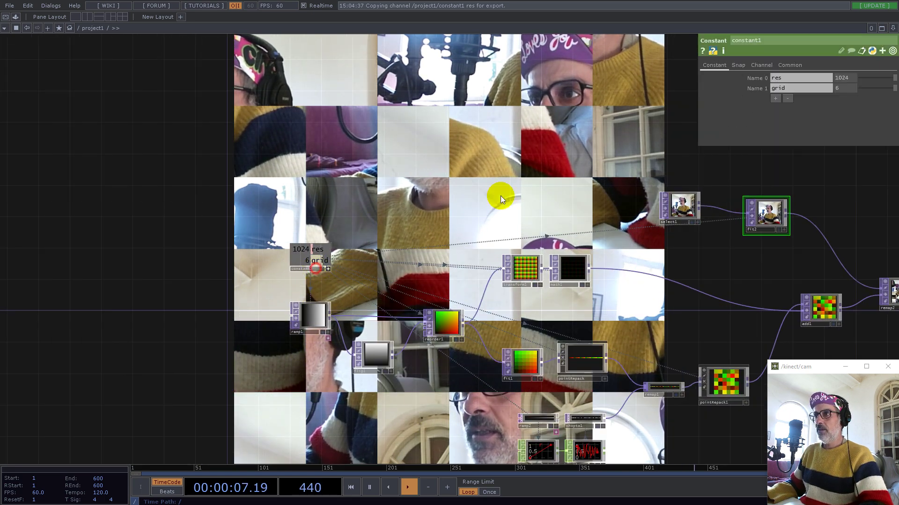
left_click(843, 88)
type("32")
key("Return")
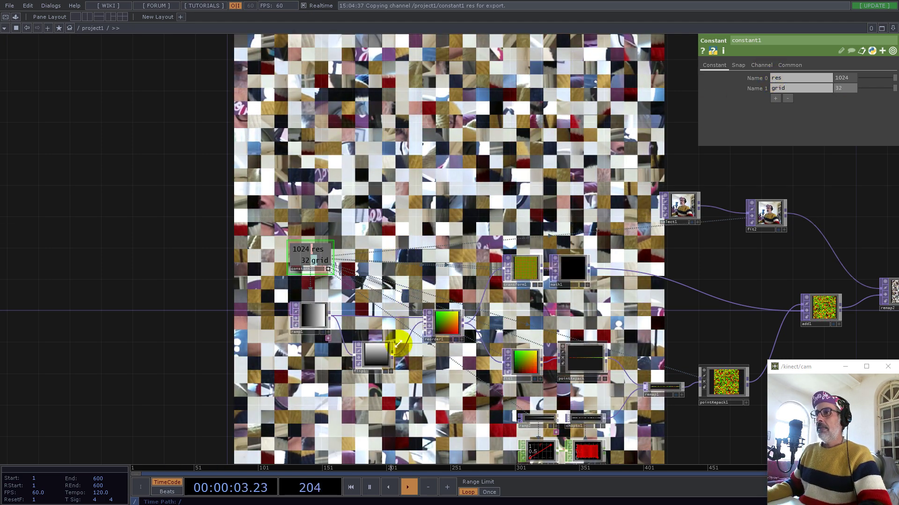
- Set the sort node's sample sort method to Increasing Values
left_click_drag(458, 396, 318, 296)
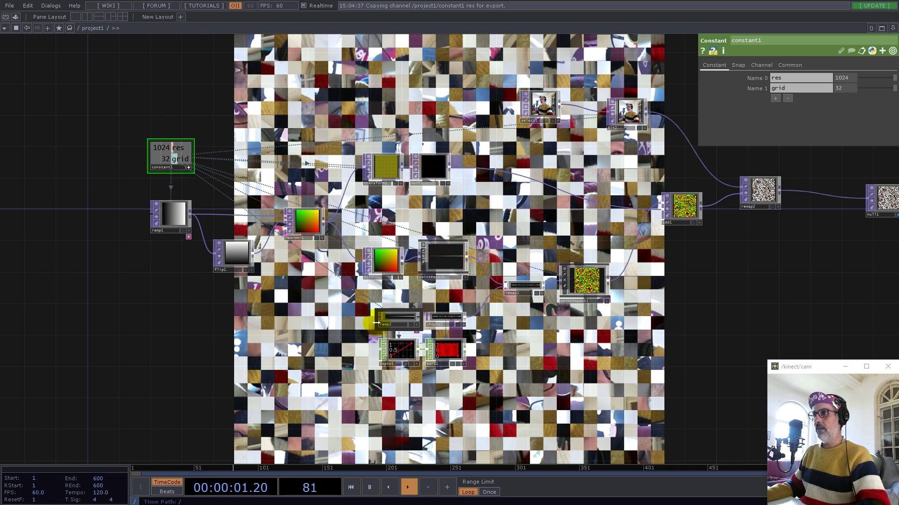
left_click(473, 328)
scroll(485, 355, "up", 3)
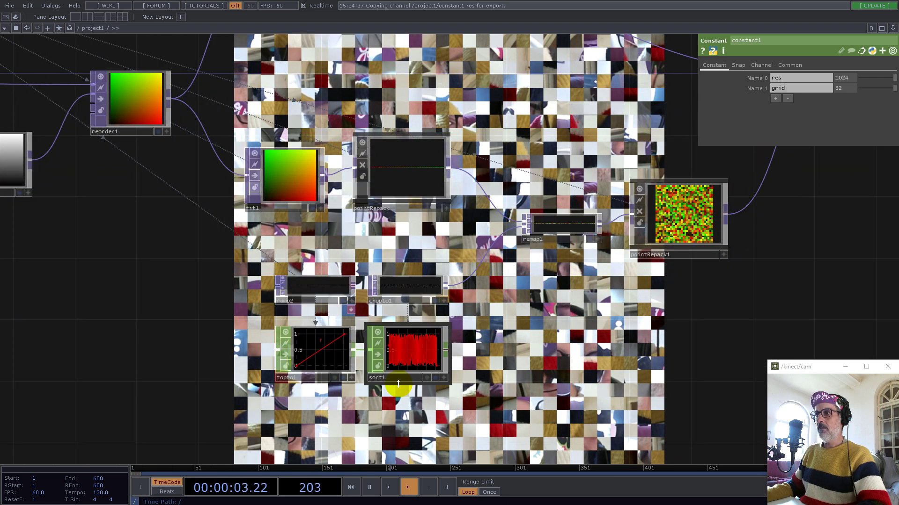
scroll(399, 384, "up", 3)
left_click(426, 336)
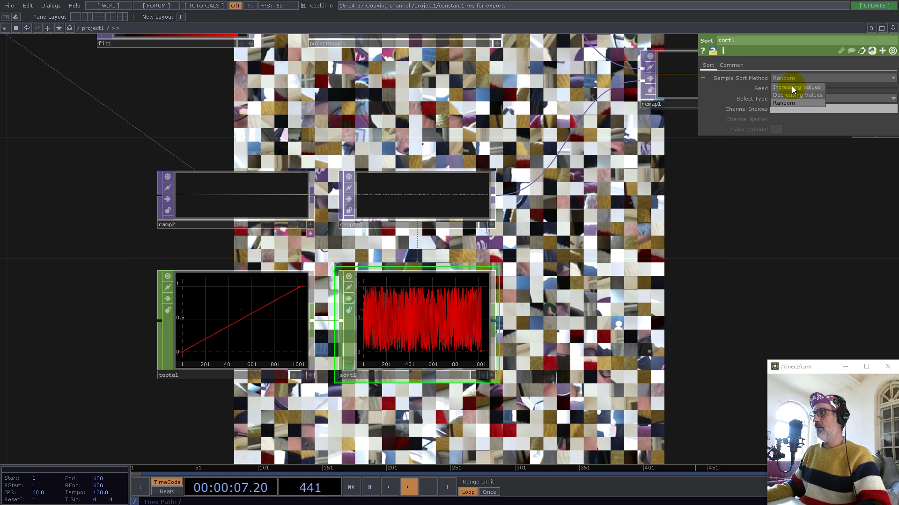
left_click(792, 87)
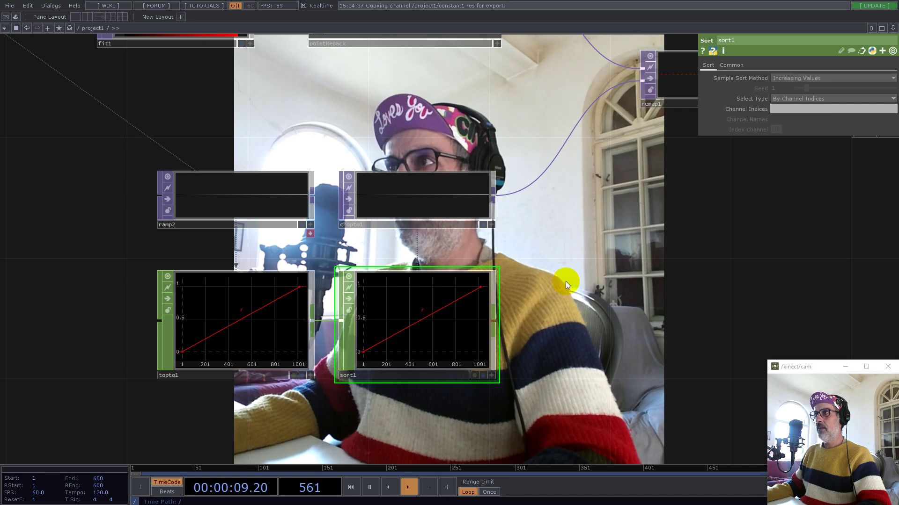
- Change the sort node's sample sort method to Decreasing Values
scroll(539, 295, "down", 6)
left_click_drag(638, 319, 267, 296)
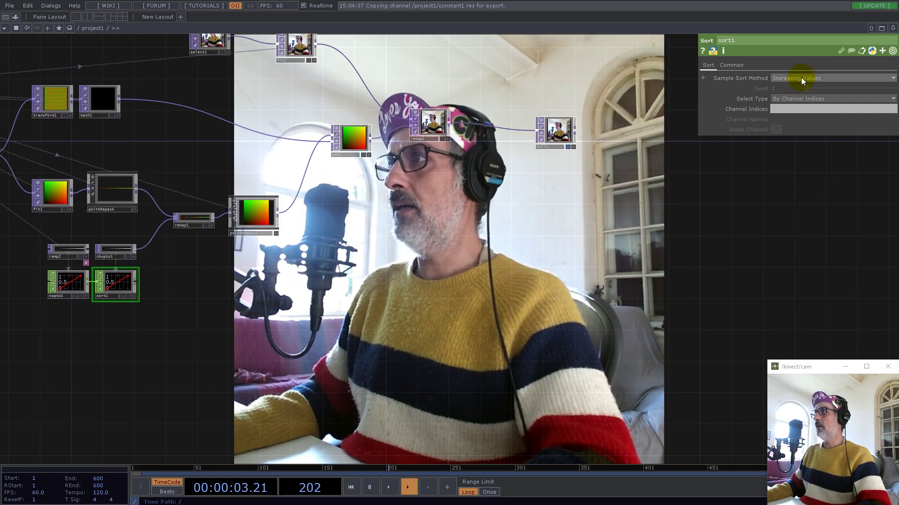
left_click(793, 95)
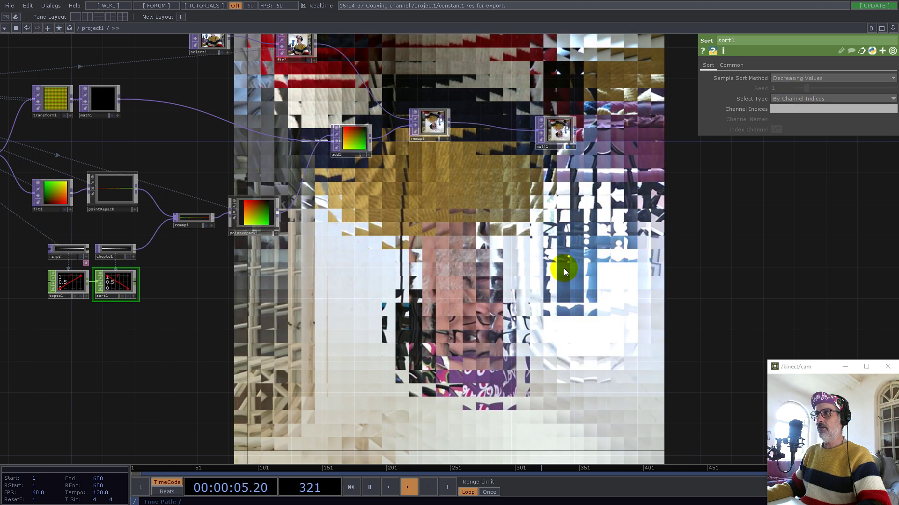
- Insert a Flip TOP on the wire between the add node and the last remap node
left_click_drag(510, 266, 716, 291)
middle_click_drag(643, 159, 626, 157)
scroll(437, 226, "up", 8)
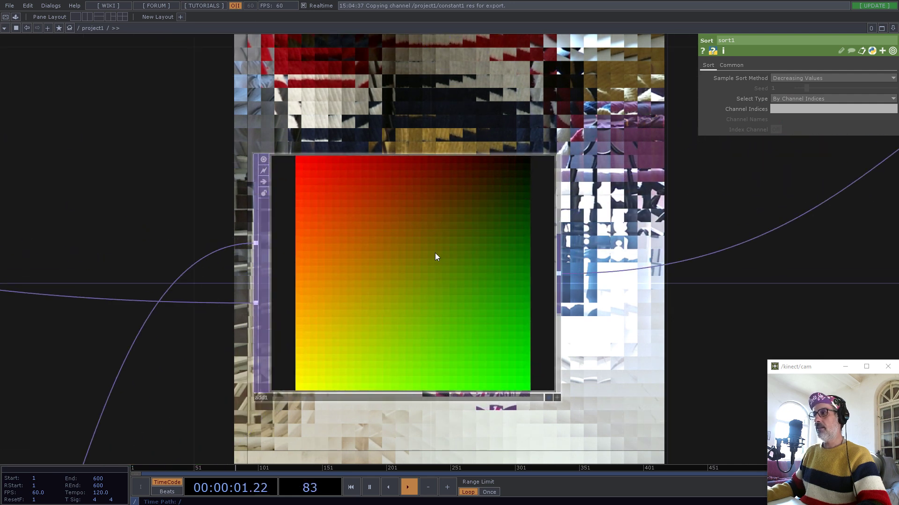
scroll(434, 252, "down", 8)
right_click(484, 255)
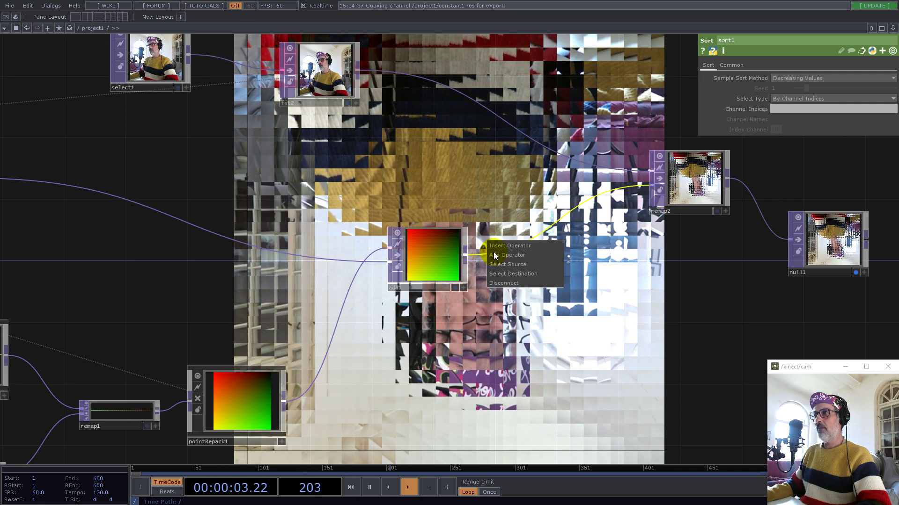
left_click(502, 246)
type("fl")
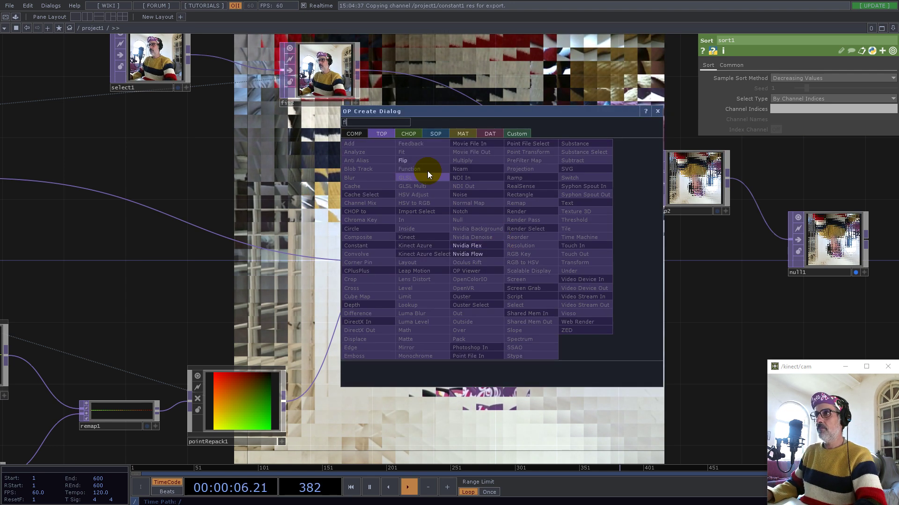
left_click(408, 161)
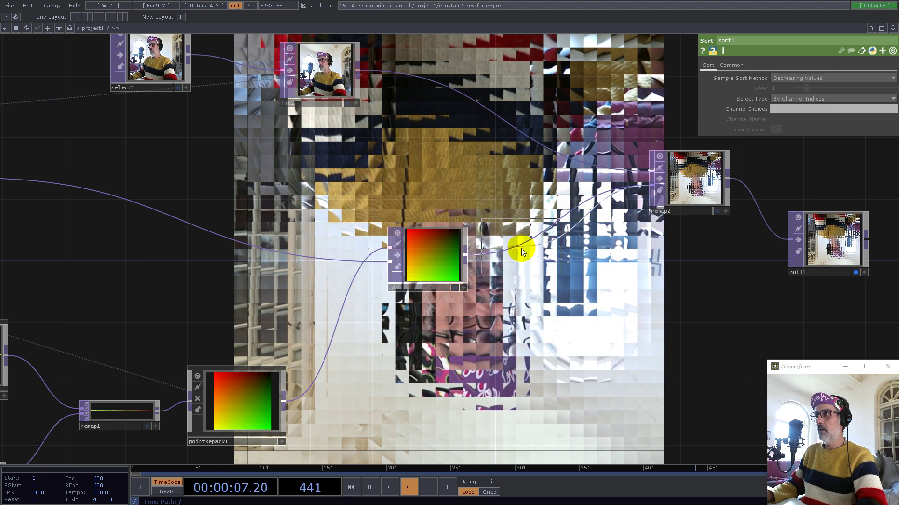
left_click(520, 246)
- Turn on Flip X and Flip Y for the new flip node and line it up with the add node
left_click(791, 77)
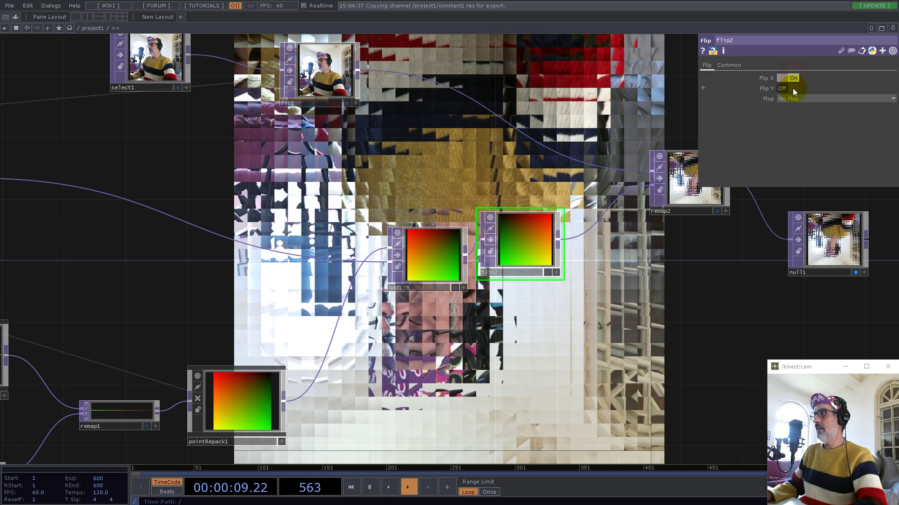
left_click(793, 88)
left_click_drag(515, 240, 515, 255)
- Move the last remap and null nodes farther down the chain, and bring the select and fit nodes closer to the remap
left_click_drag(730, 317, 294, 373)
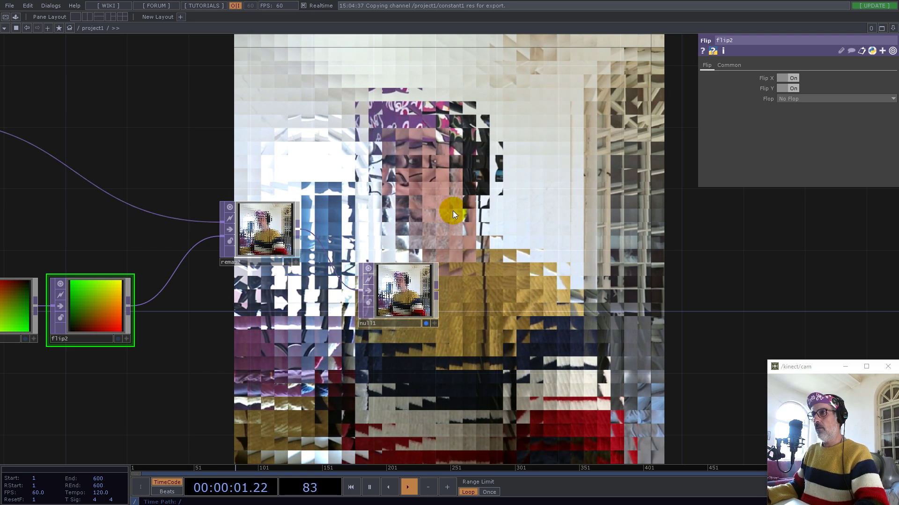
scroll(581, 271, "down", 3)
left_click_drag(486, 283, 495, 257)
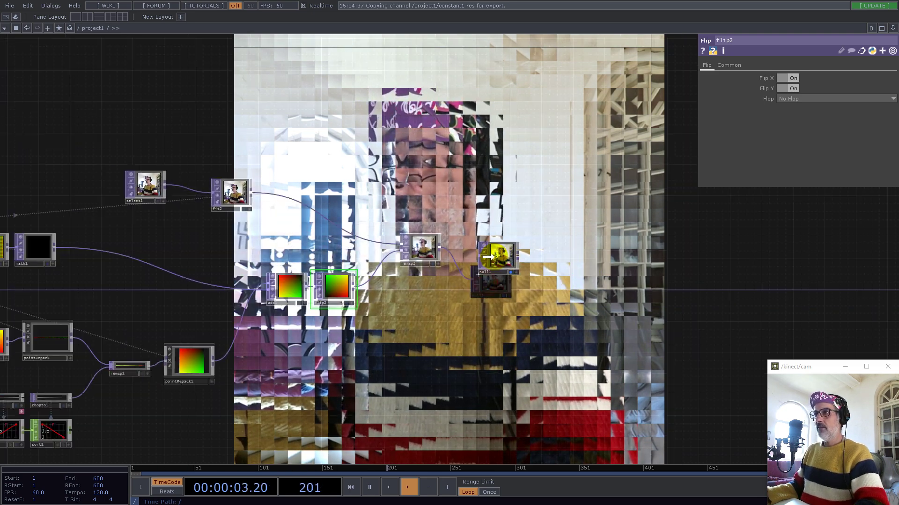
left_click_drag(415, 181, 629, 172)
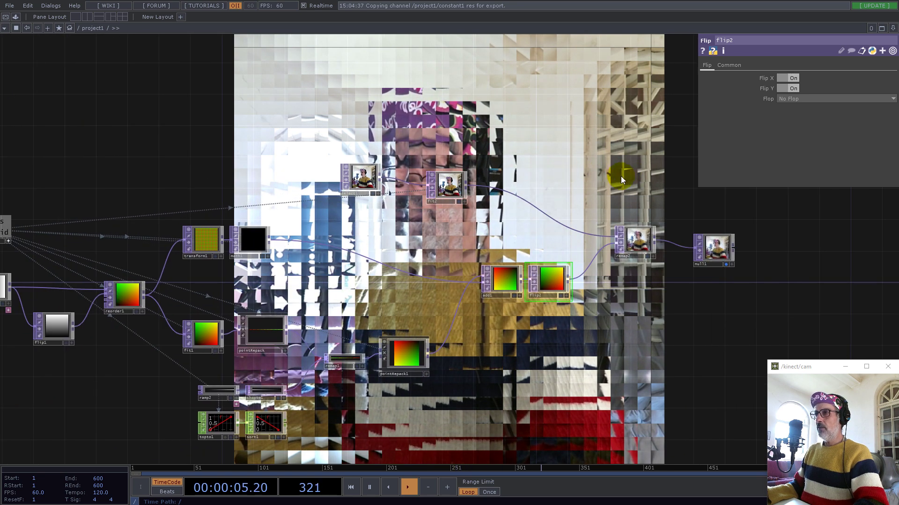
left_click_drag(641, 239, 787, 225)
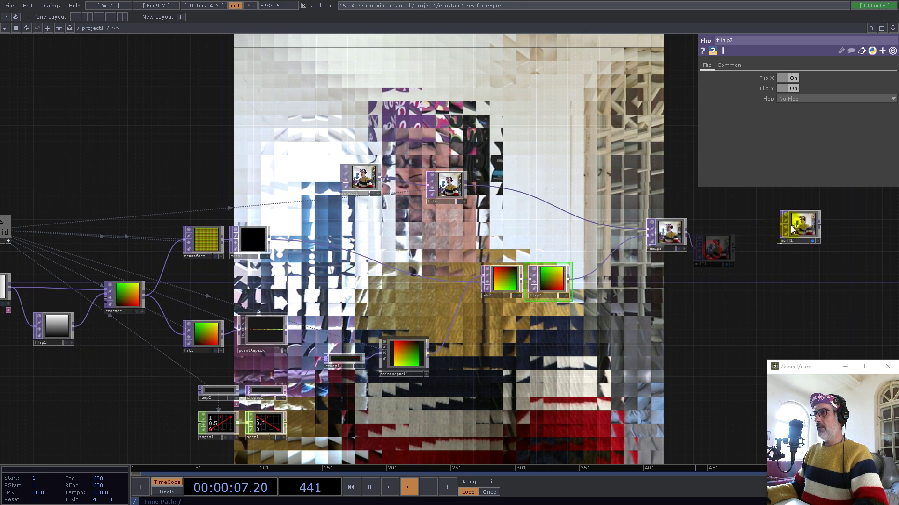
left_click_drag(499, 199, 502, 198)
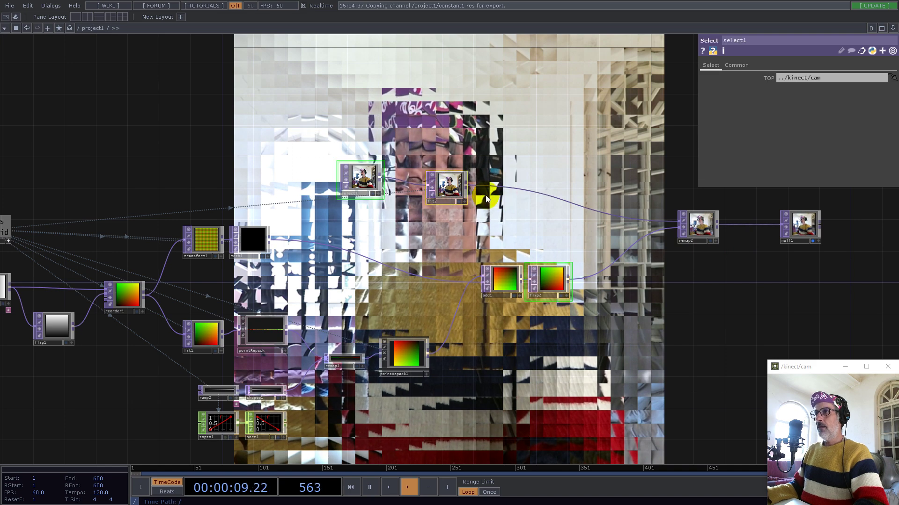
left_click_drag(442, 192, 567, 154)
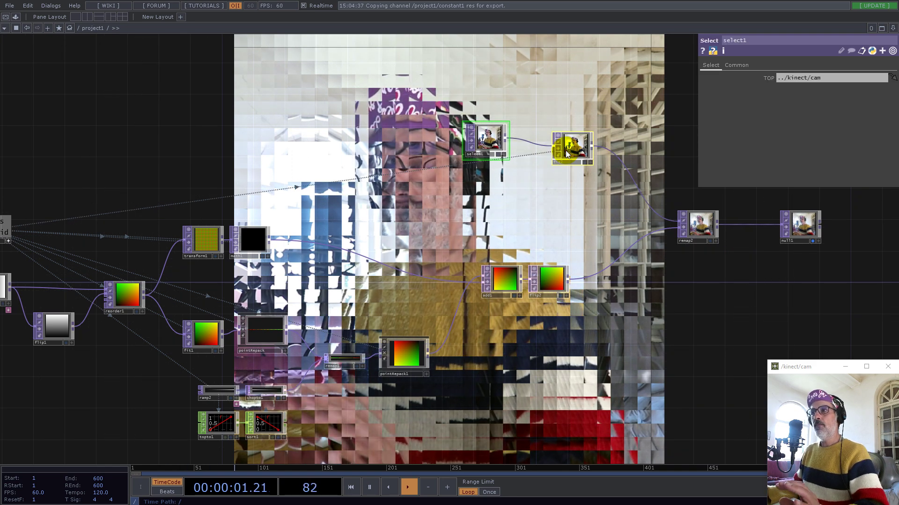
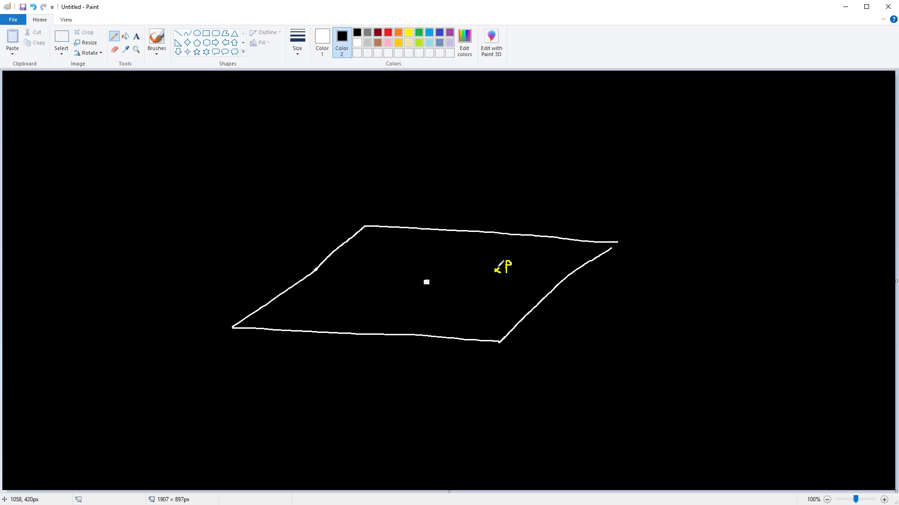
- In Paint, draw a dashed vertical line up from point P with a marked point on it, and sketch a dome through that point over the plane
left_click_drag(496, 264, 496, 244)
left_click_drag(497, 203, 496, 146)
left_click_drag(500, 200, 495, 203)
left_click_drag(528, 267, 517, 230)
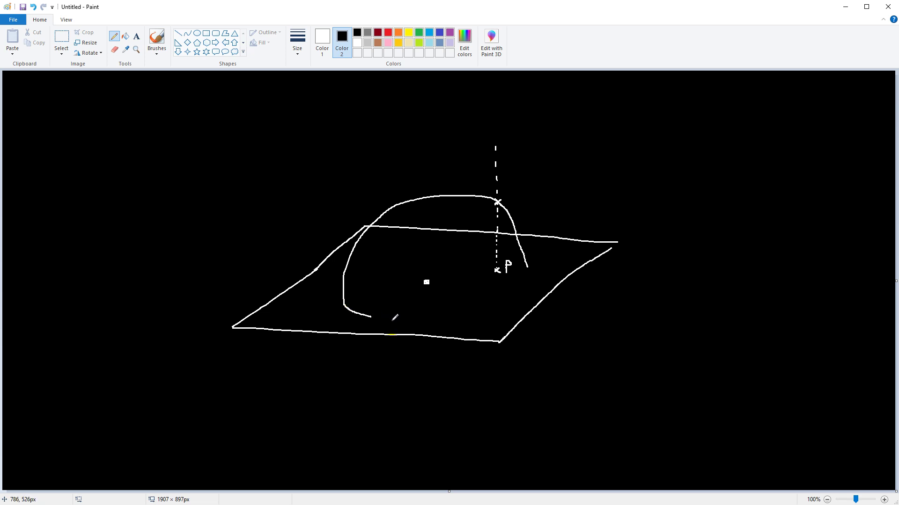
left_click_drag(345, 304, 426, 259)
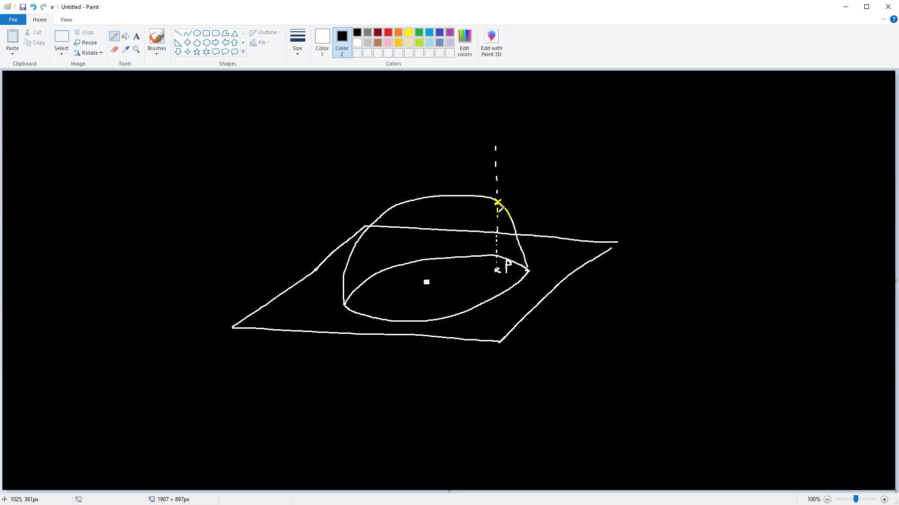
- Draw the radius R from the centre to the marked dome point and the distance d to P, and label the vertical height h
left_click_drag(426, 284, 451, 257)
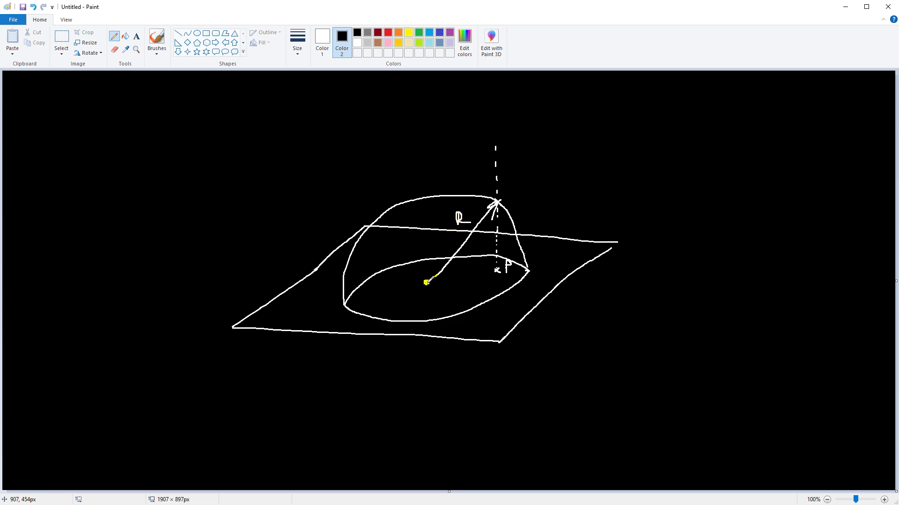
left_click_drag(427, 283, 446, 278)
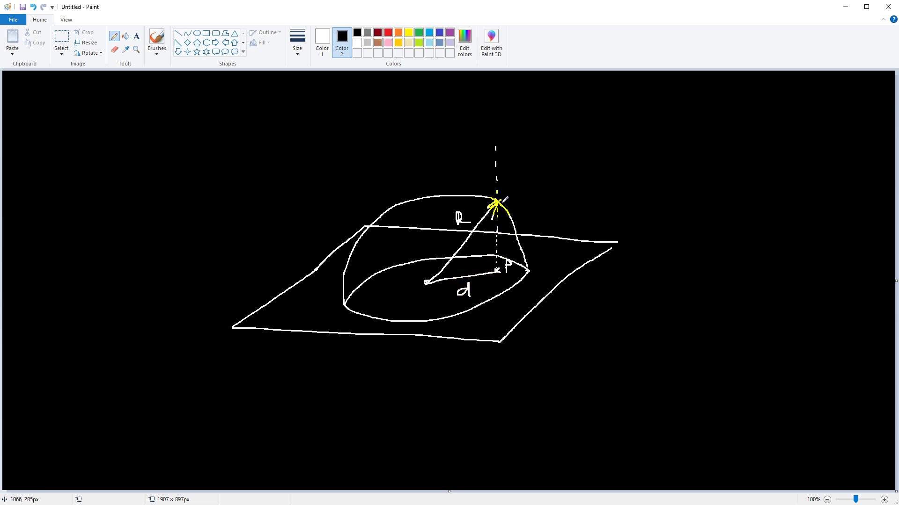
left_click_drag(517, 204, 517, 219)
left_click_drag(478, 271, 442, 283)
- Write the formula for height h beside the dome as a square root with R² as its first term
mouse_move(608, 141)
left_mouse_down()
mouse_move(618, 154)
mouse_move(686, 178)
mouse_move(686, 126)
left_mouse_up()
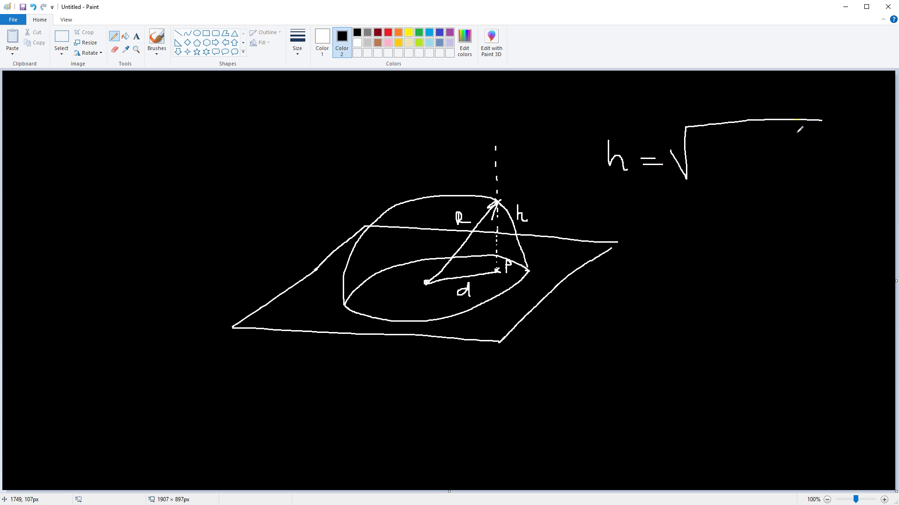
left_click_drag(700, 146, 730, 140)
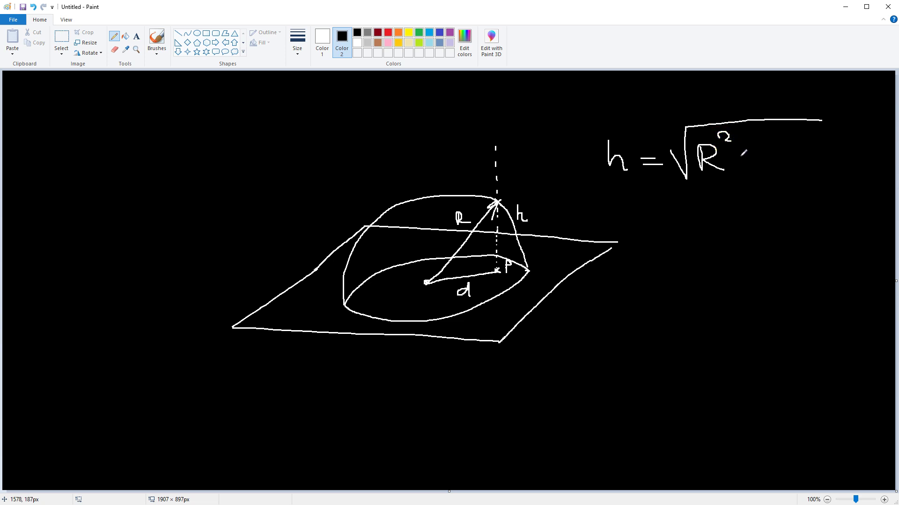
mouse_move(773, 157)
left_mouse_down()
mouse_move(797, 138)
mouse_move(803, 145)
left_mouse_up()
mouse_move(580, 105)
left_mouse_down()
mouse_move(595, 202)
mouse_move(824, 198)
mouse_move(840, 113)
mouse_move(750, 106)
left_mouse_up()
left_click_drag(693, 106, 583, 110)
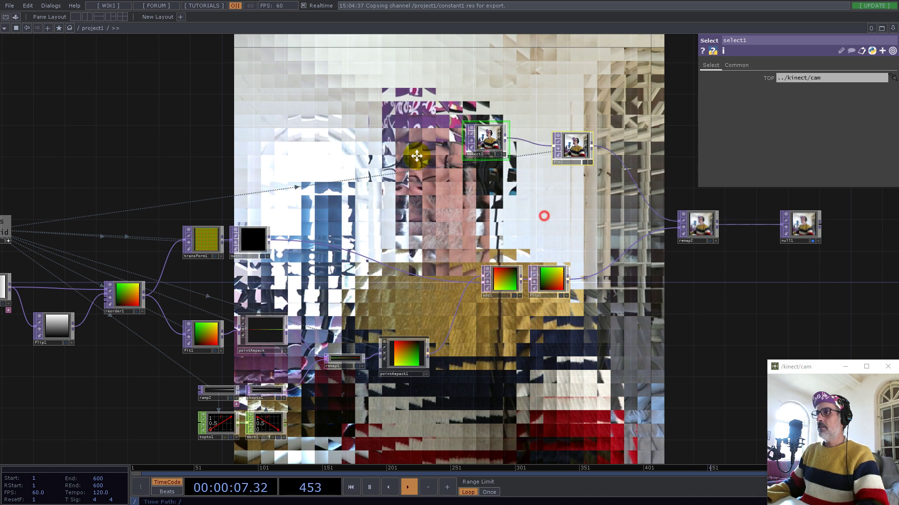
- In TouchDesigner, split the network pane left/right, switch the second pane to a TOP Viewer, and slightly widen the network pane
left_click(893, 27)
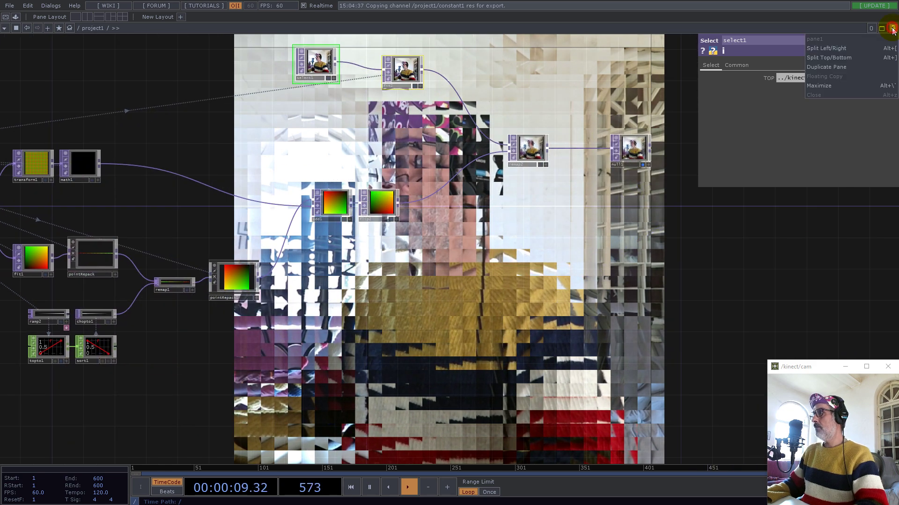
left_click(830, 49)
left_click(455, 28)
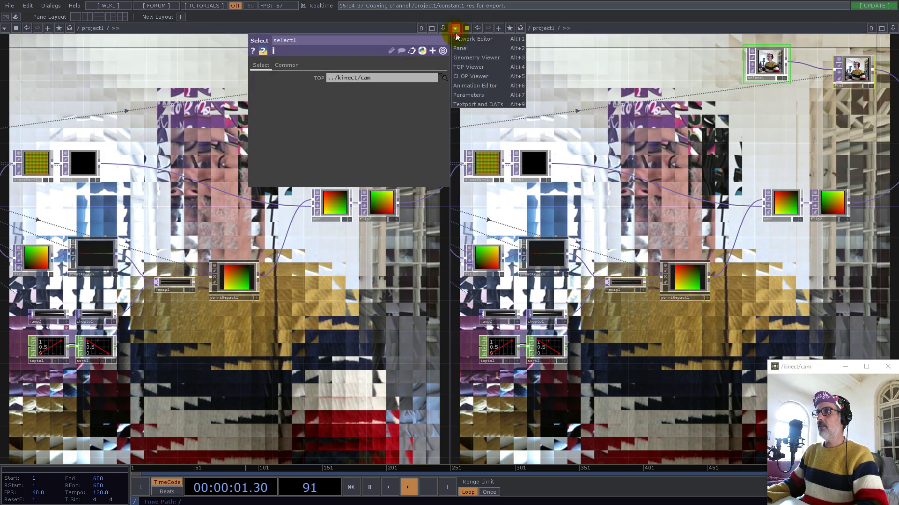
left_click(461, 68)
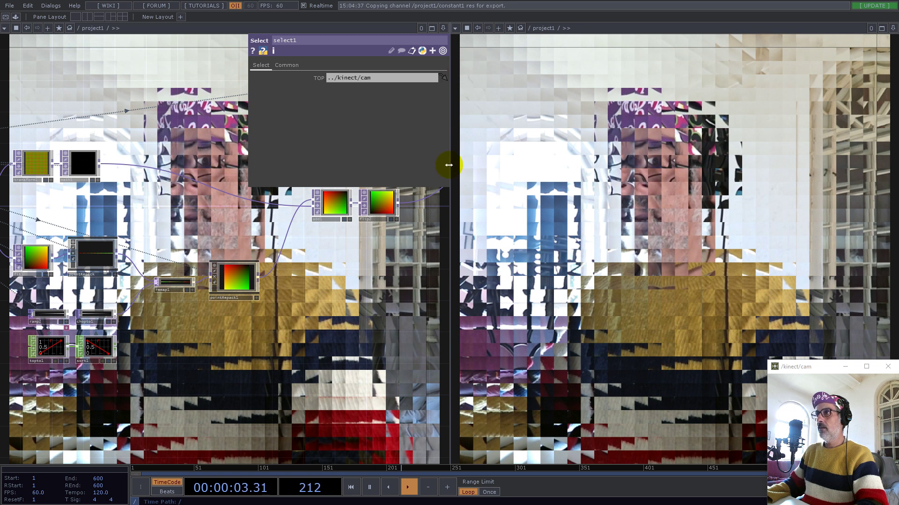
left_click_drag(450, 166, 468, 165)
- Hide the background image in the network editor through its display options
right_click(353, 354)
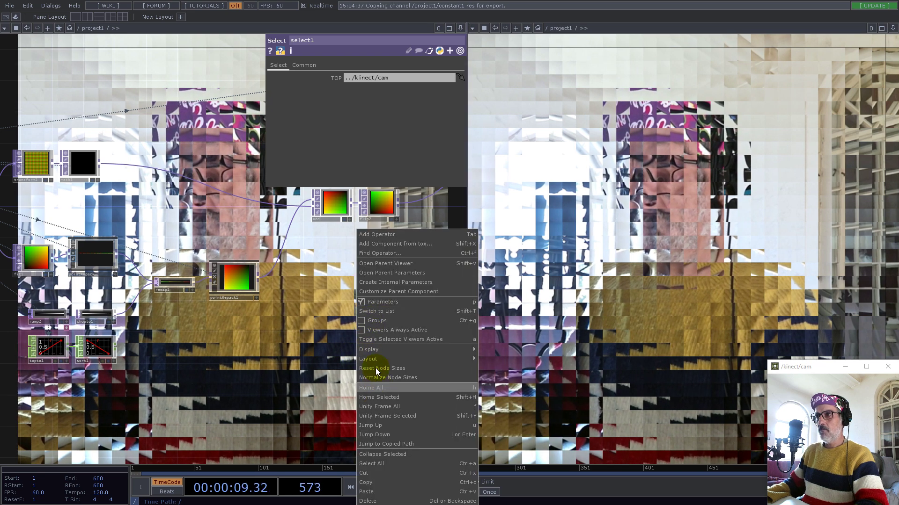
mouse_move(412, 350)
left_click(509, 417)
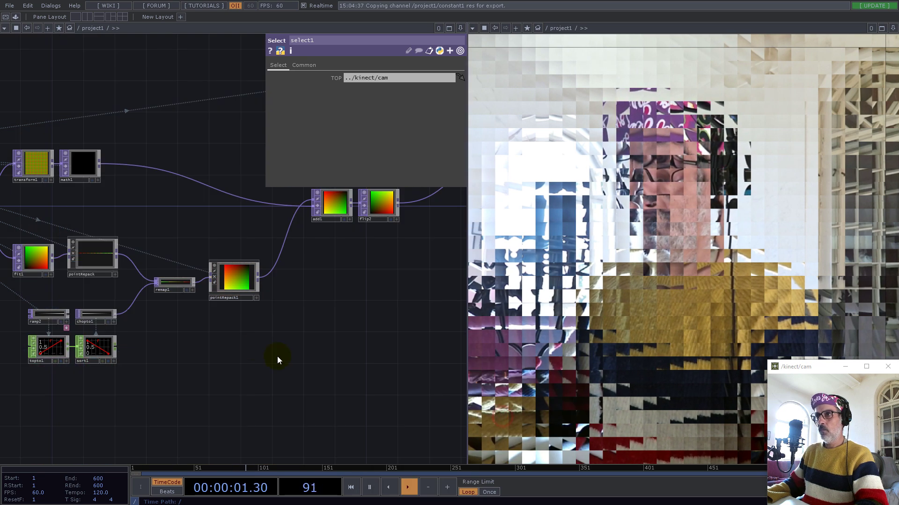
- Examine the flip2, transform1 and math1 operators, including math1's Multi-Add values
left_click_drag(255, 347, 204, 355)
scroll(203, 356, "down", 3)
left_click_drag(294, 357, 232, 331)
scroll(195, 283, "up", 6)
scroll(230, 262, "up", 3)
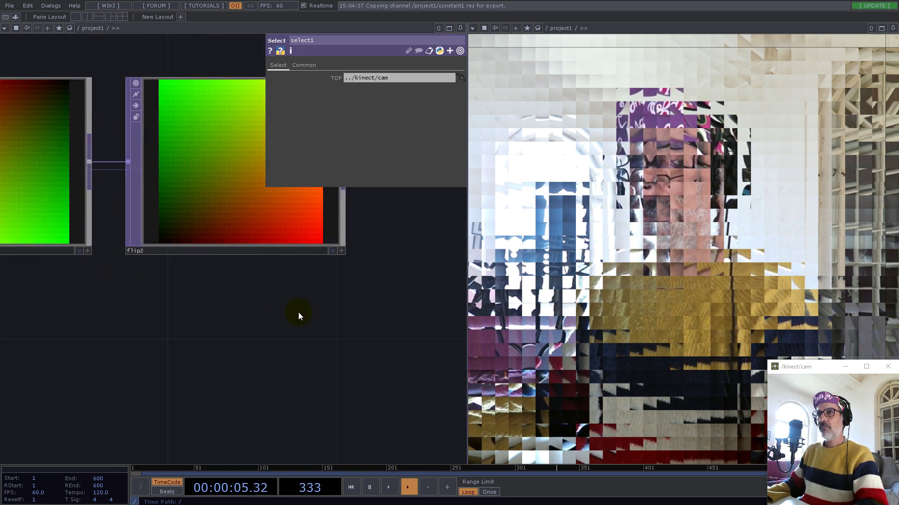
scroll(346, 310, "down", 3)
scroll(356, 308, "down", 6)
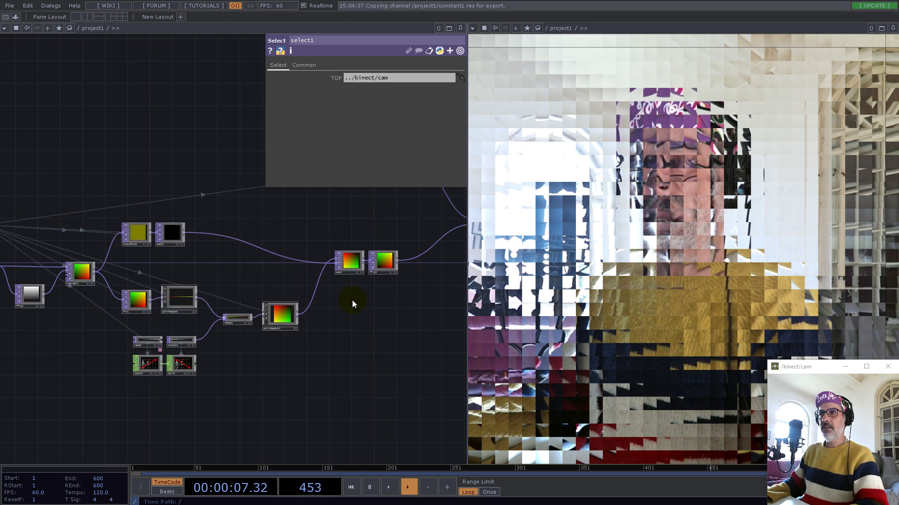
left_click_drag(271, 224, 212, 227)
scroll(121, 231, "up", 5)
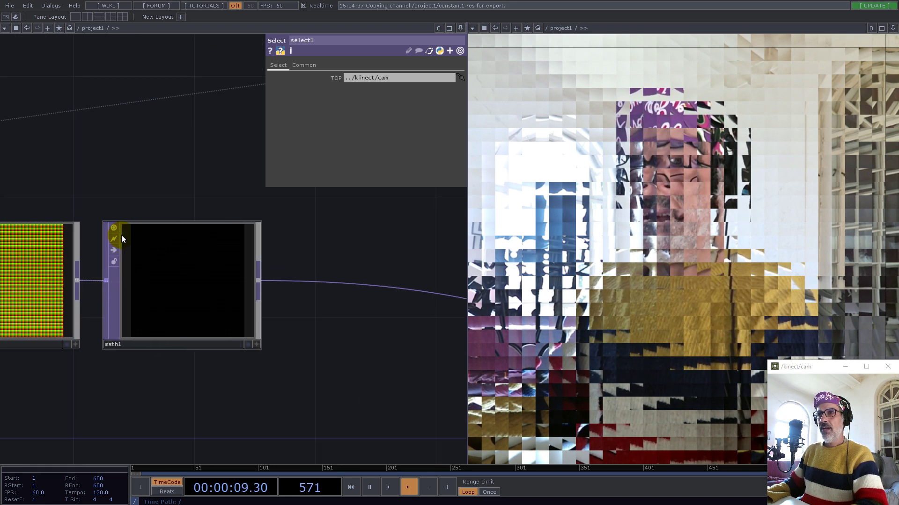
scroll(107, 301, "up", 3)
left_click_drag(96, 148, 301, 140)
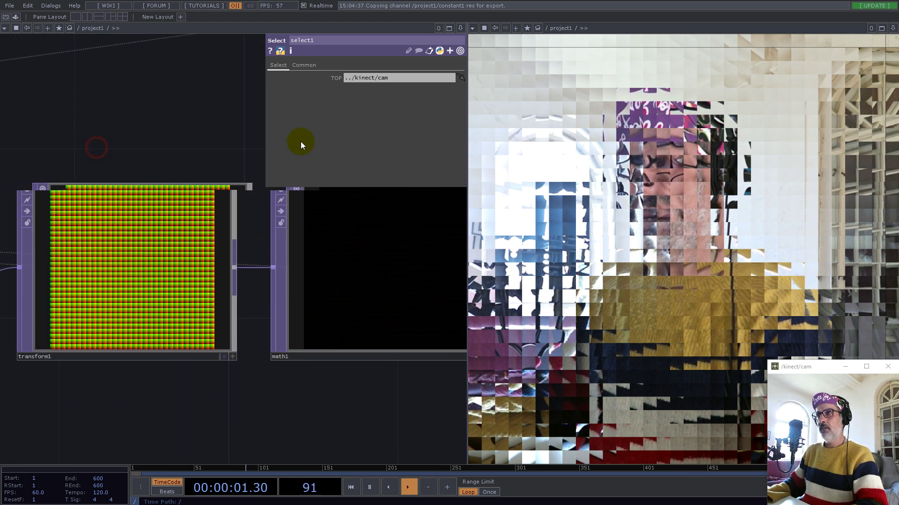
left_click(215, 270)
left_click(391, 257)
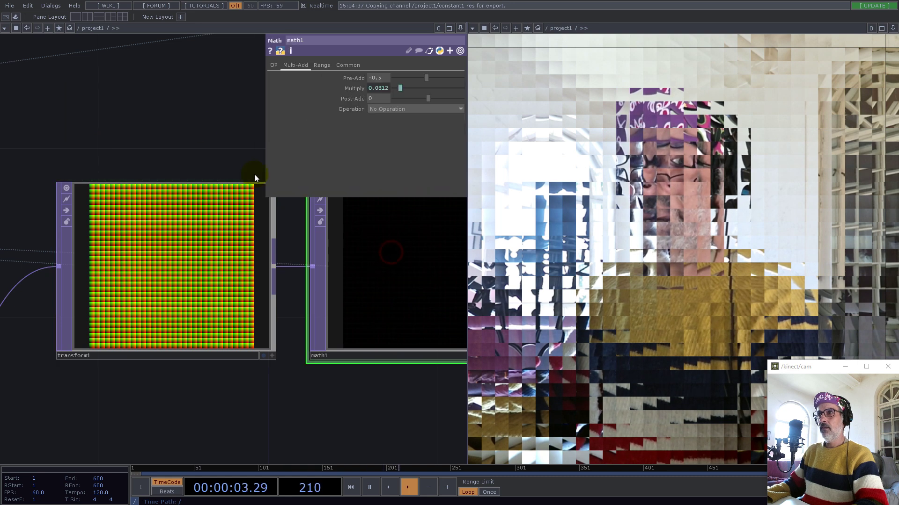
left_click_drag(154, 90, 30, 156)
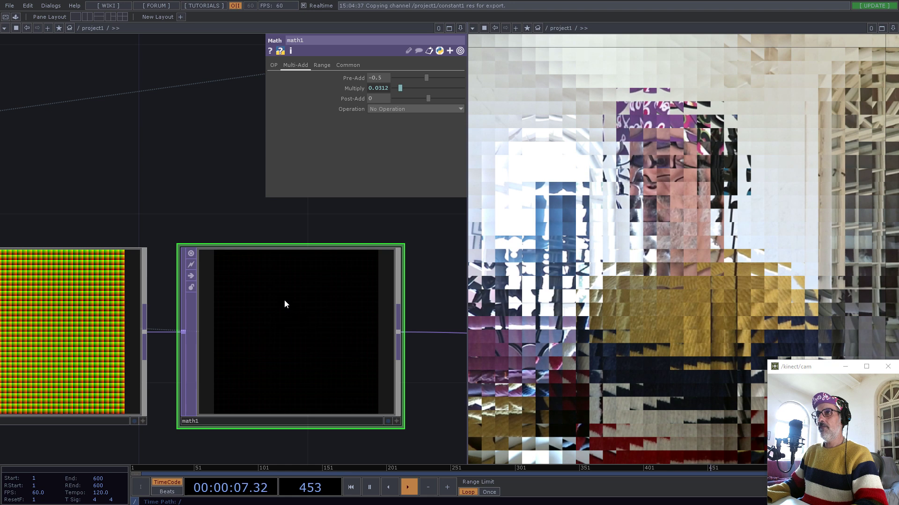
scroll(263, 310, "down", 4)
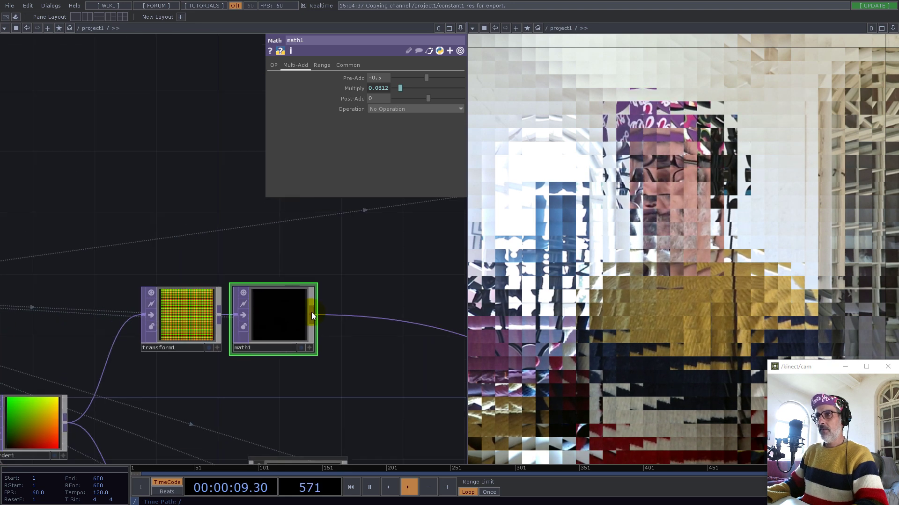
- Add a Math TOP fed by the output of math1 and place it above the main chain
right_click(310, 313)
type("mat")
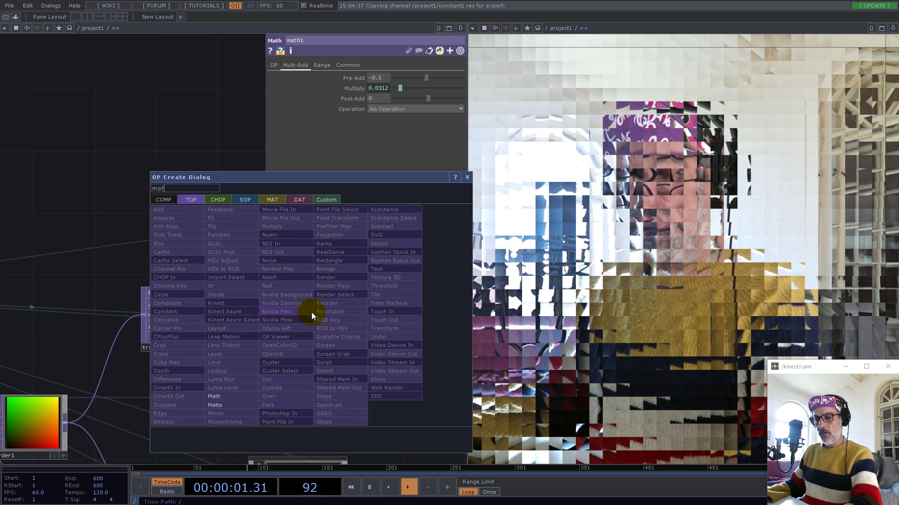
left_click(224, 396)
left_click(412, 229)
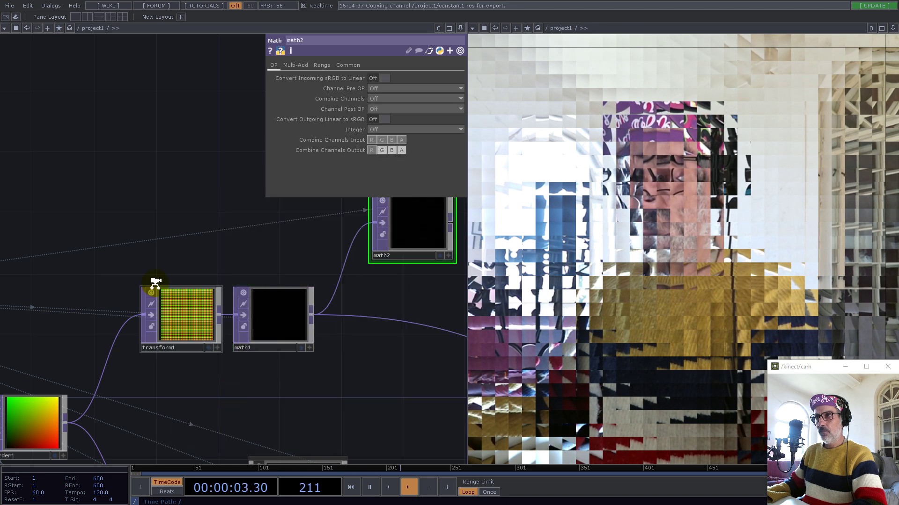
scroll(155, 284, "down", 6)
scroll(191, 281, "up", 5)
left_click_drag(237, 255, 271, 235)
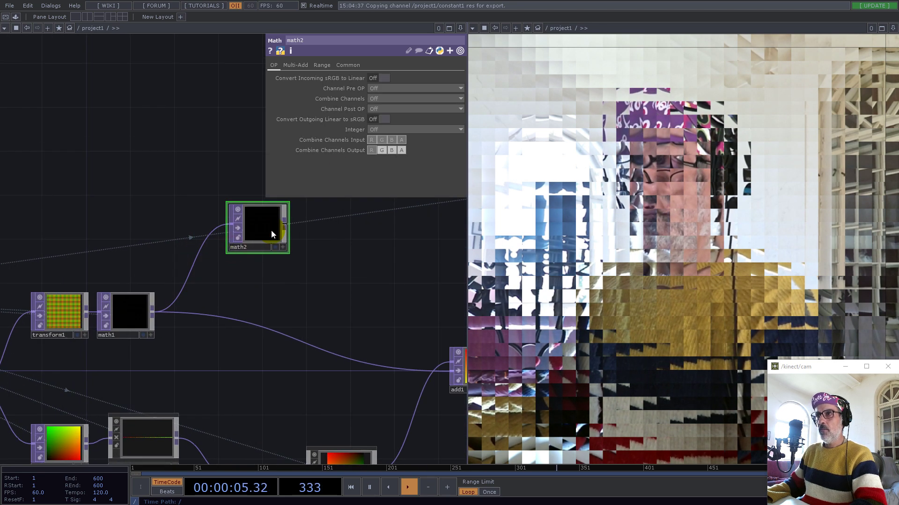
- Set math2 to combine channels by Length with alpha excluded, using the 32-bit float (Mono) pixel format
left_click(391, 98)
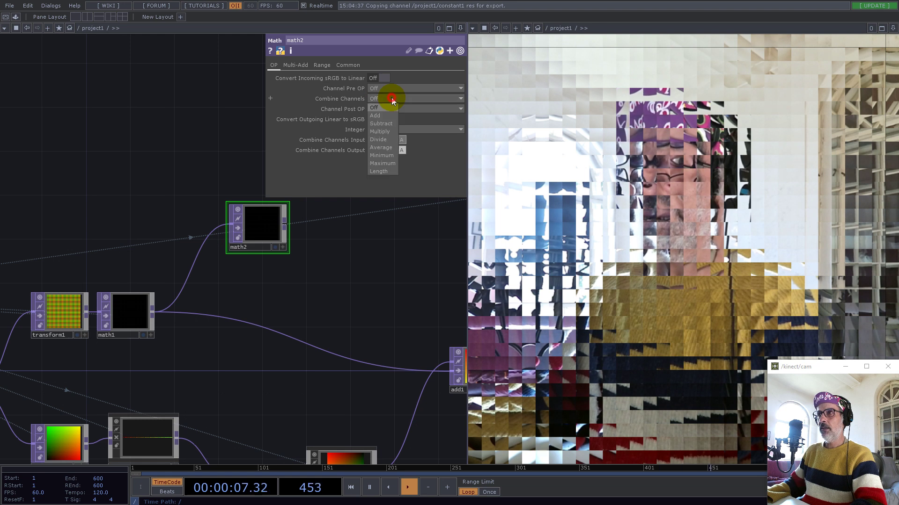
left_click(386, 173)
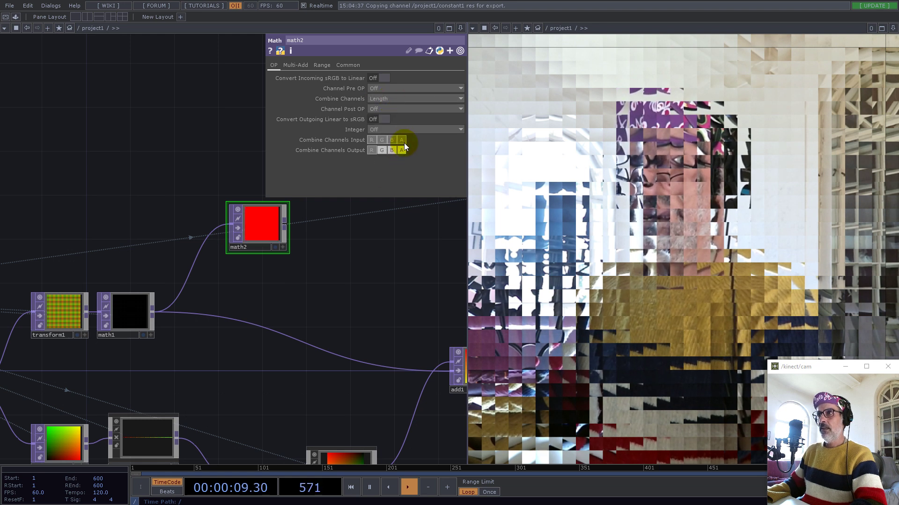
left_click(348, 66)
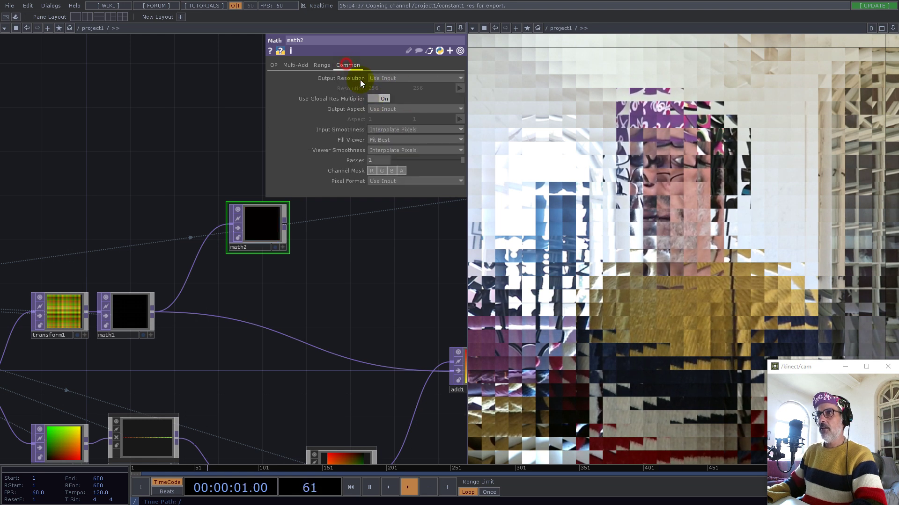
left_click(388, 182)
left_click(411, 294)
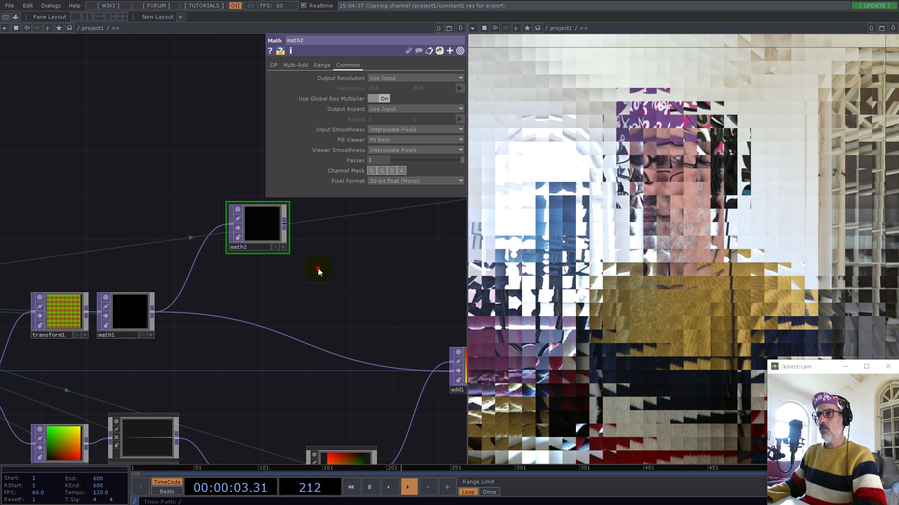
scroll(271, 294, "down", 1)
scroll(220, 317, "up", 8)
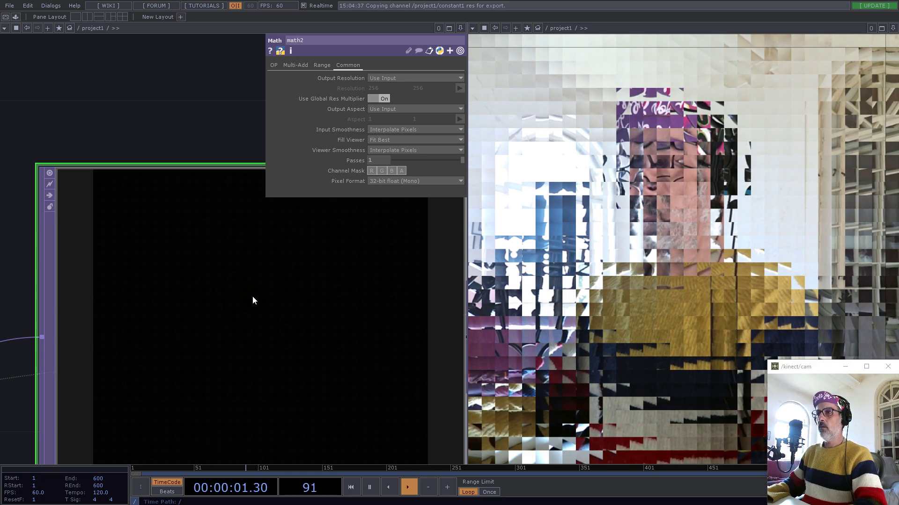
- Inspect the tiled distance pattern through a Limit TOP after math2 with Normalize on, and delete that Limit
scroll(253, 301, "down", 6)
key("Tab")
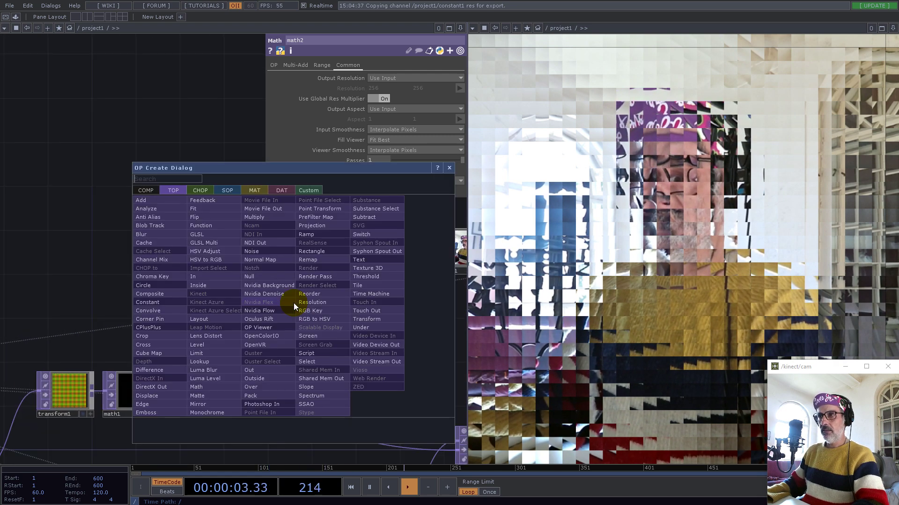
left_click(204, 354)
left_click(366, 334)
left_click(357, 139)
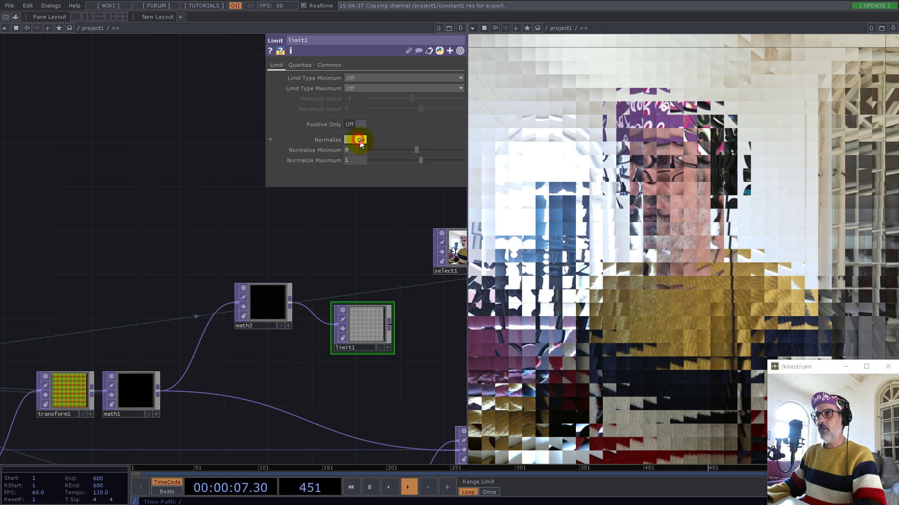
scroll(381, 345, "up", 8)
scroll(343, 321, "up", 1)
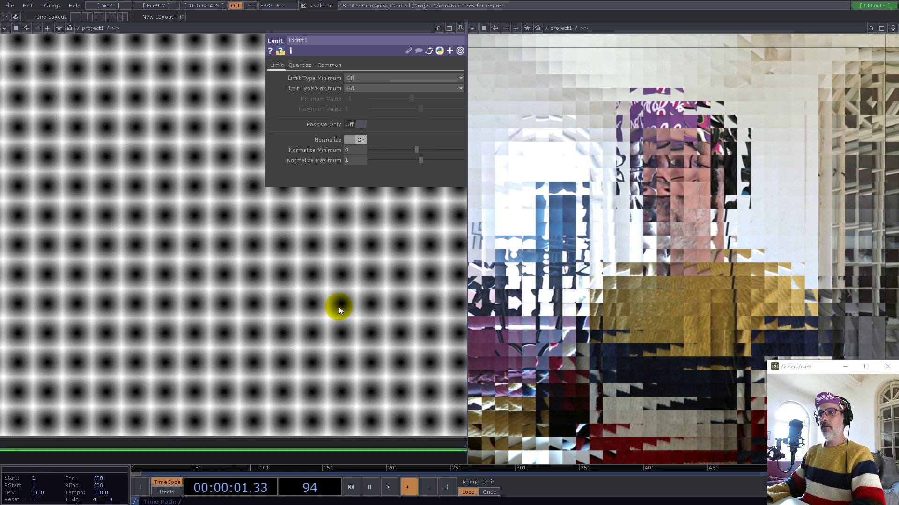
scroll(381, 285, "down", 7)
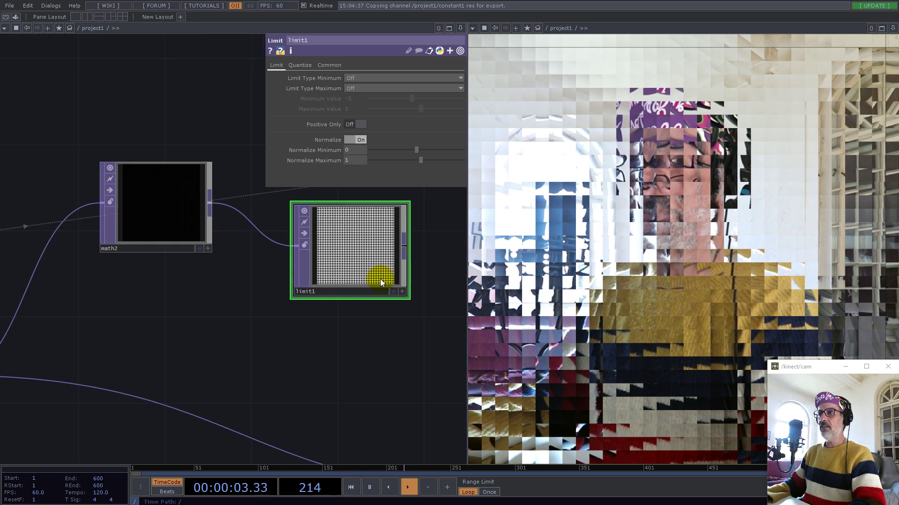
left_click_drag(348, 244, 370, 305)
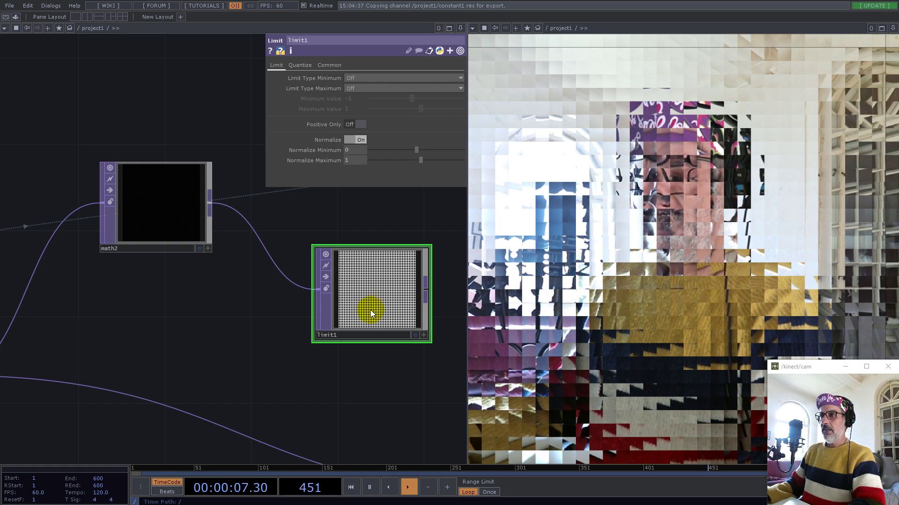
key("Delete")
- Add a Constant TOP fed by math2 and place it just above that operator
scroll(370, 310, "down", 8)
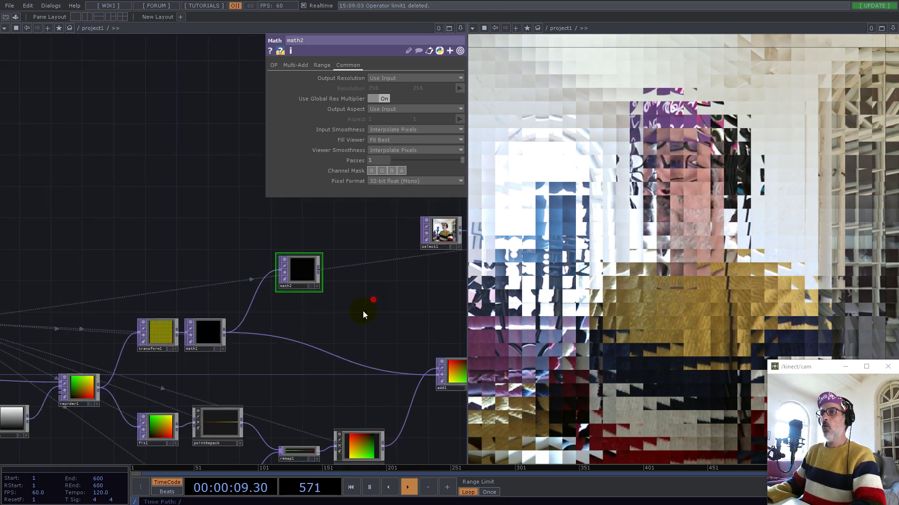
left_click_drag(336, 338, 331, 342)
right_click(239, 347)
type("con")
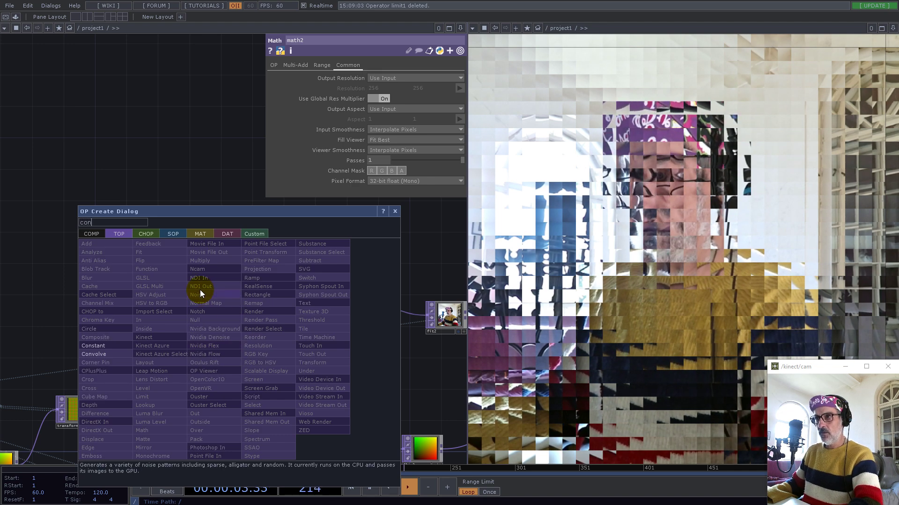
left_click(95, 338)
left_click(251, 299)
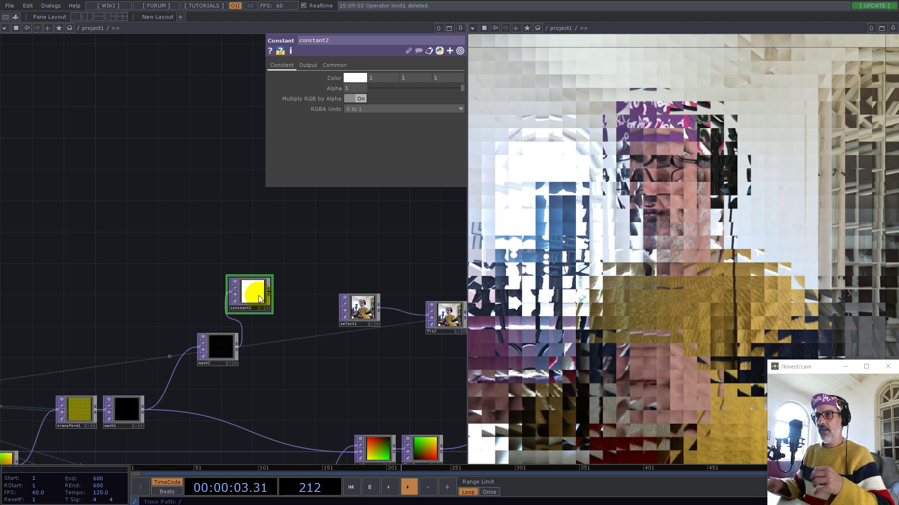
- Add a third channel named radius with the value 0.625 to the constant1 CHOP
scroll(217, 301, "down", 5)
scroll(217, 301, "up", 3)
scroll(196, 329, "up", 5)
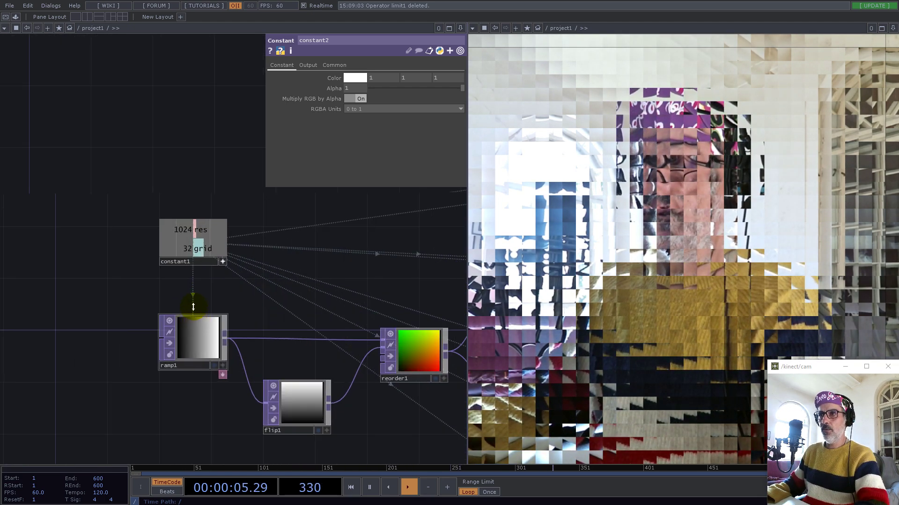
left_click(191, 236)
left_click(343, 98)
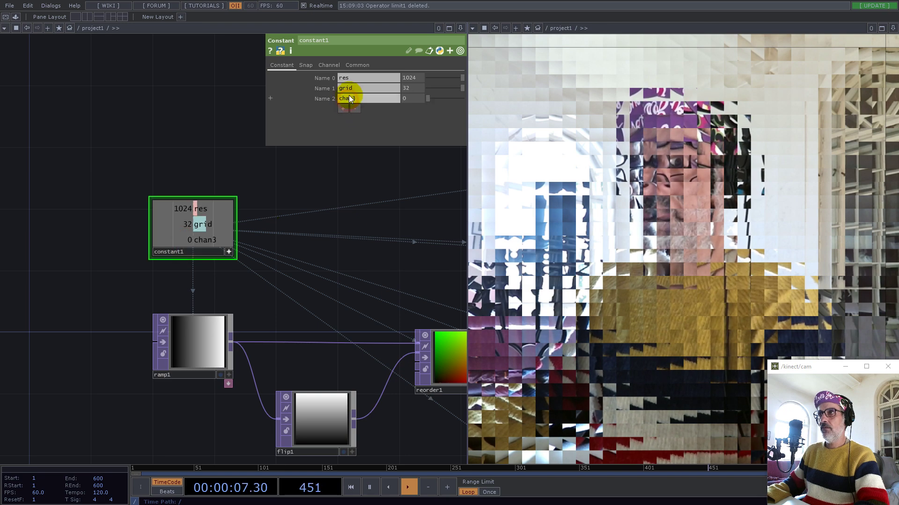
type("radius")
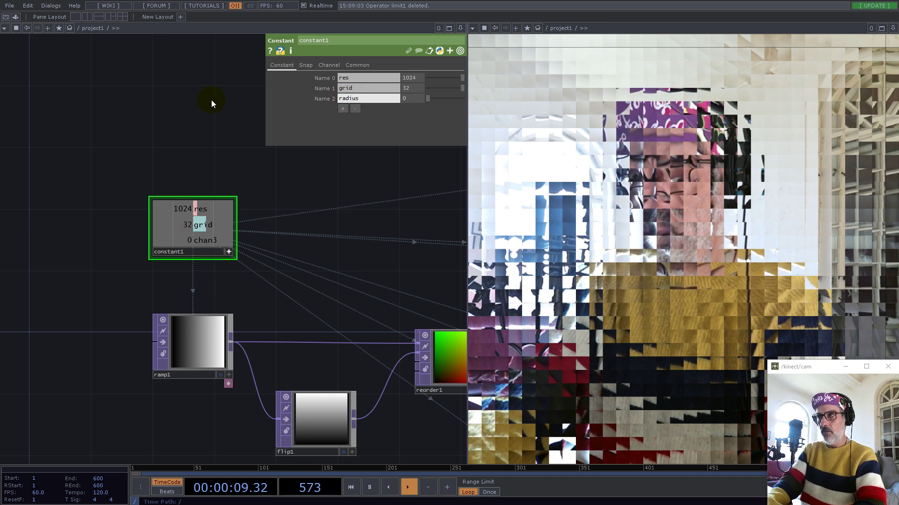
left_click(412, 96)
type("0.")
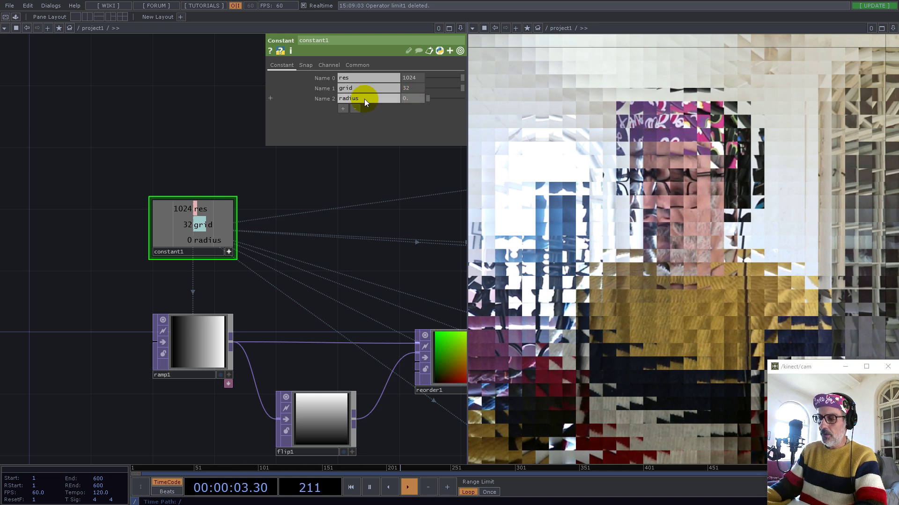
type("625")
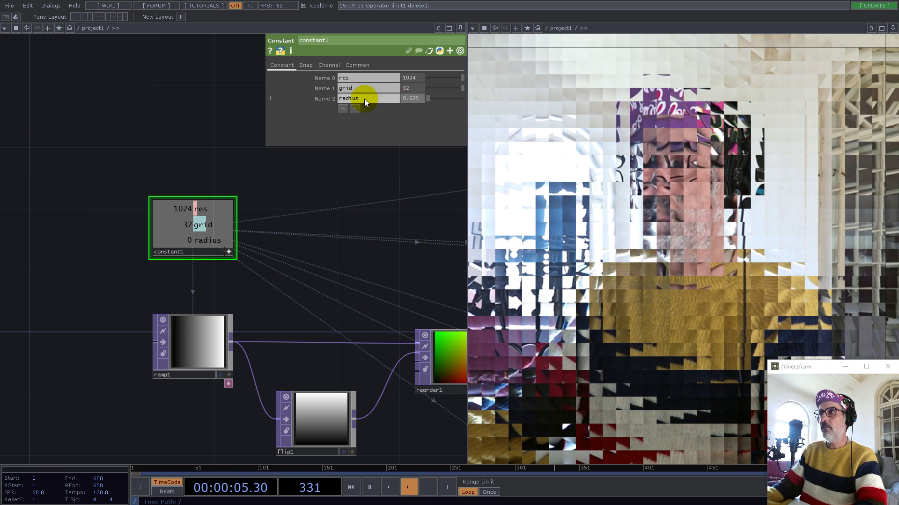
key("Return")
- Reference constant1's grid channel in the Alpha parameter of the constant2 TOP
scroll(358, 268, "down", 5)
left_click_drag(361, 263, 145, 243)
left_click_drag(372, 217, 317, 314)
scroll(293, 265, "up", 5)
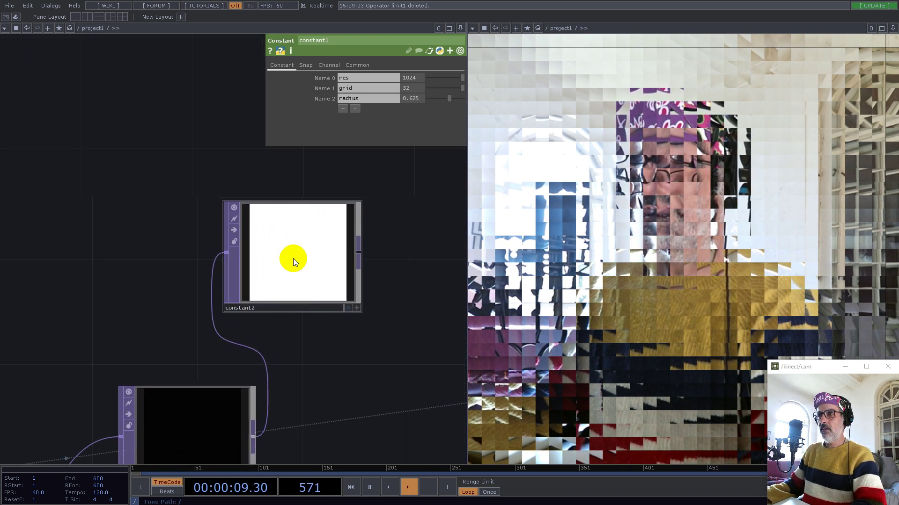
left_click(293, 258)
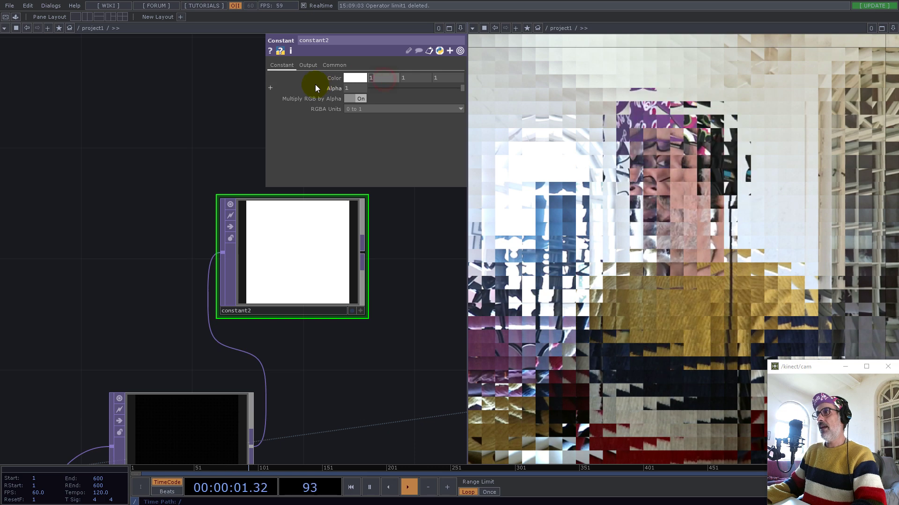
scroll(389, 260, "down", 5)
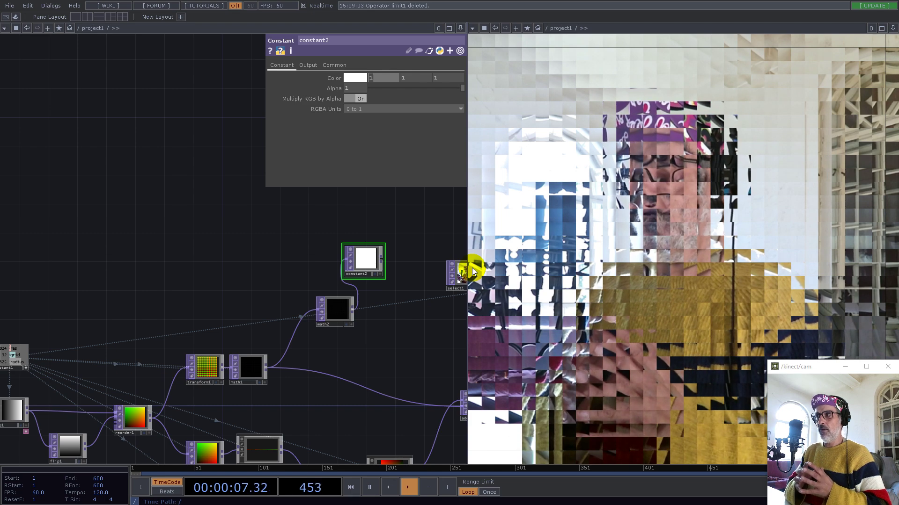
left_click_drag(119, 340, 247, 278)
left_click_drag(125, 309, 360, 92)
left_click(334, 88)
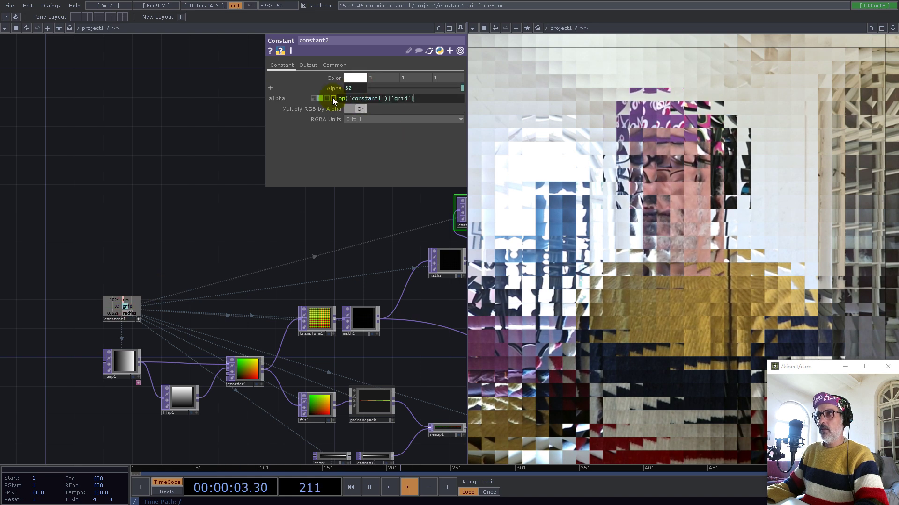
- Change constant2's Alpha expression to 1/op('constant1')['grid']/2
left_click(340, 99)
type("1/")
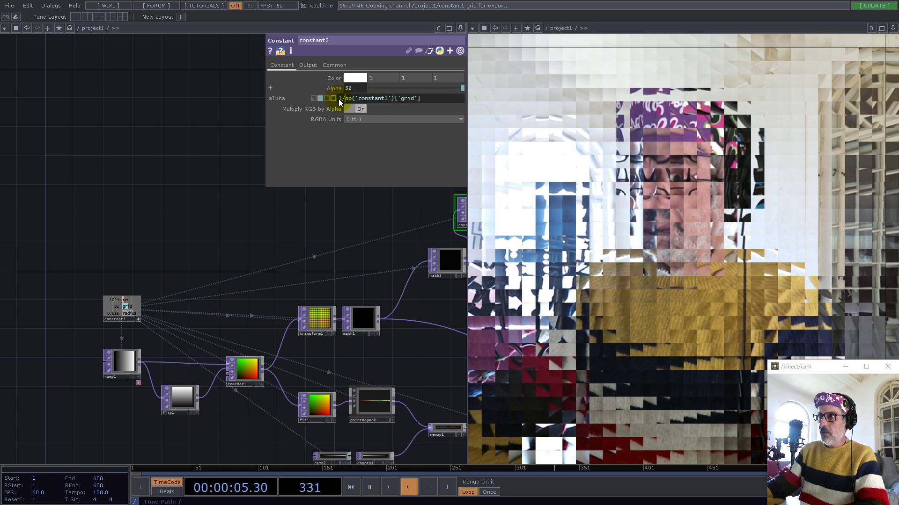
key("Return")
left_click(422, 98)
type("/2")
key("Return")
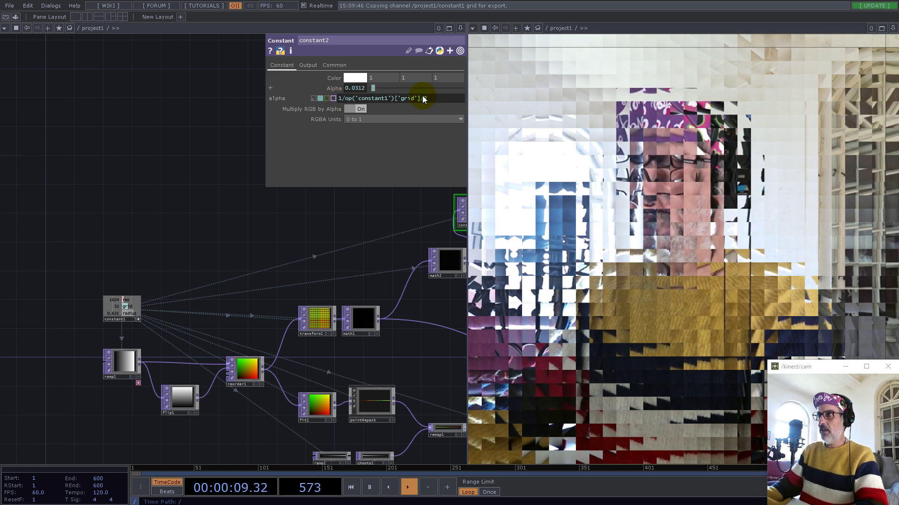
scroll(178, 231, "up", 5)
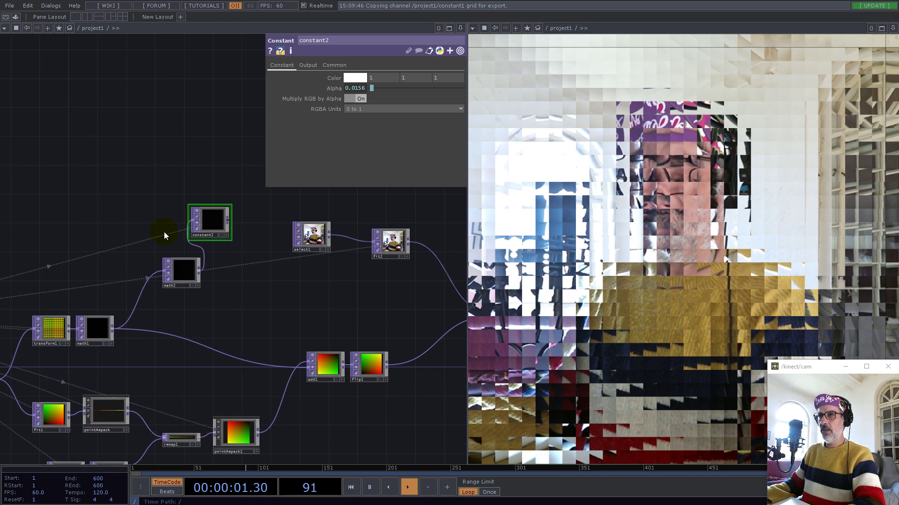
- Rename the constant2 TOP as R
scroll(178, 236, "up", 1)
left_click_drag(180, 246, 200, 245)
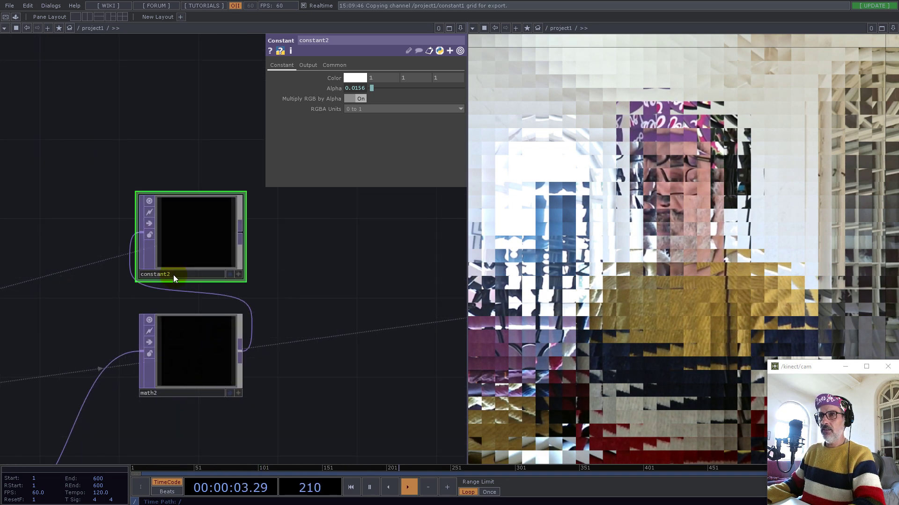
left_click(173, 275)
type("R")
key("Return")
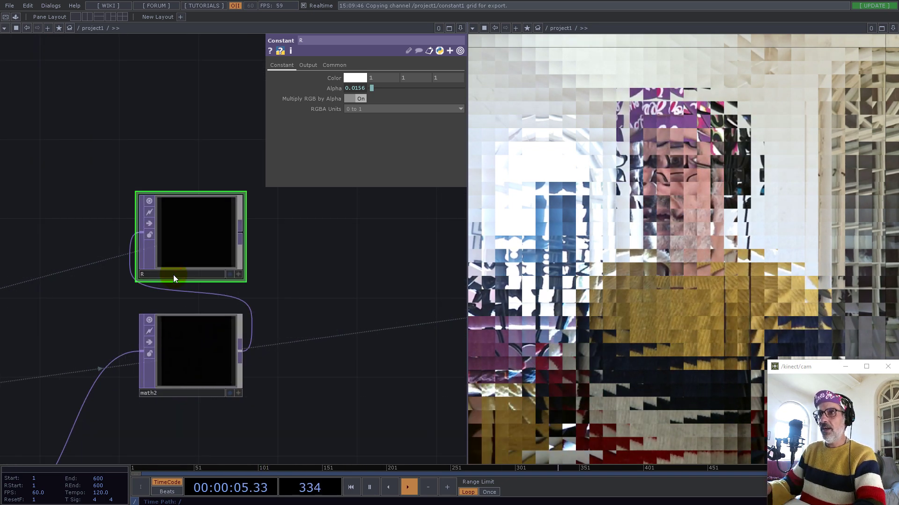
- Rename the math2 TOP below R as d
scroll(196, 278, "down", 3)
scroll(185, 338, "up", 4)
left_click(195, 332)
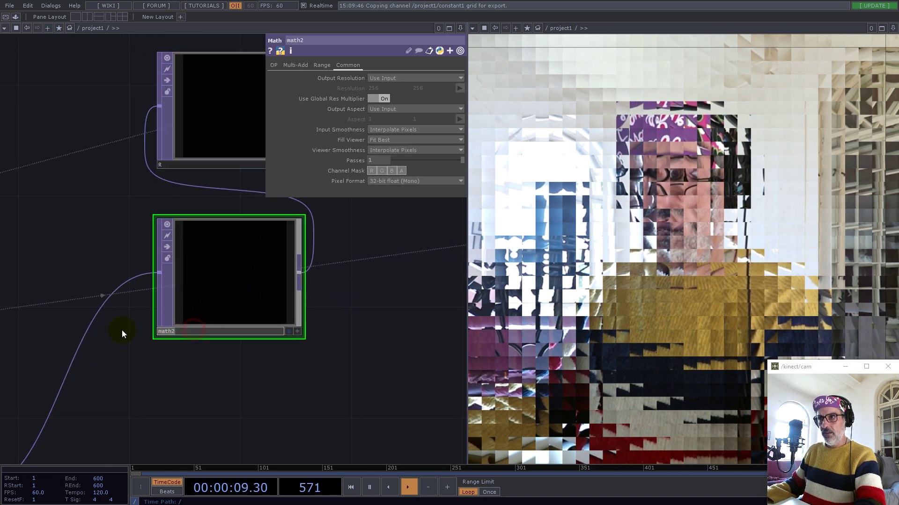
type("d")
key("Return")
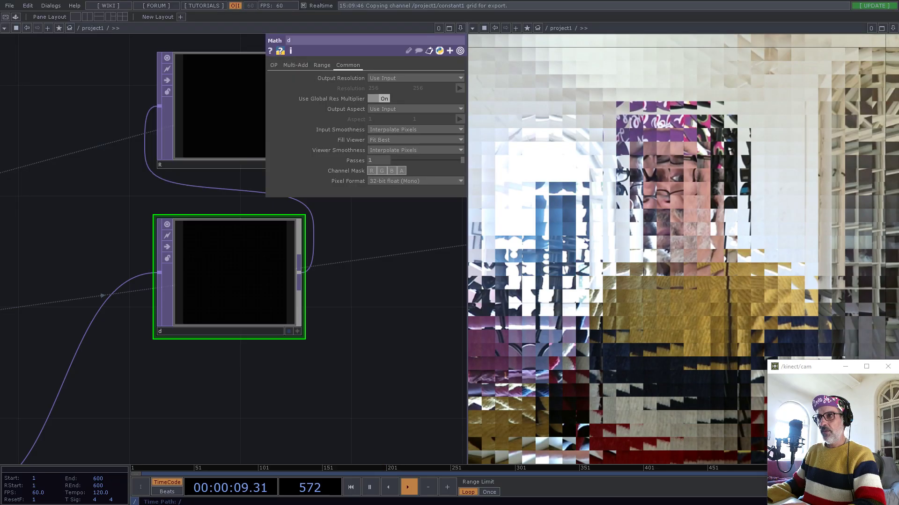
- Set d's Channel Pre OP to Square, Combine Channels to Add and Channel Post OP to Off
left_click(245, 275)
left_click(274, 65)
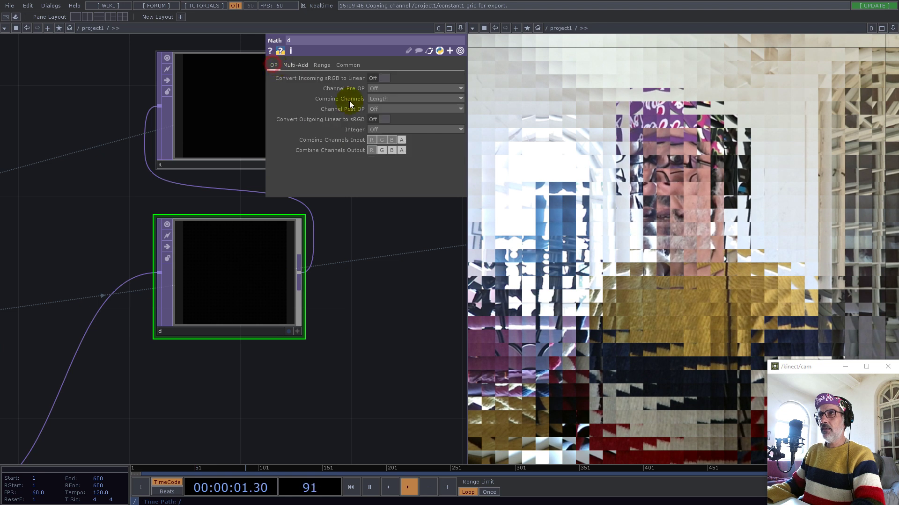
left_click(380, 89)
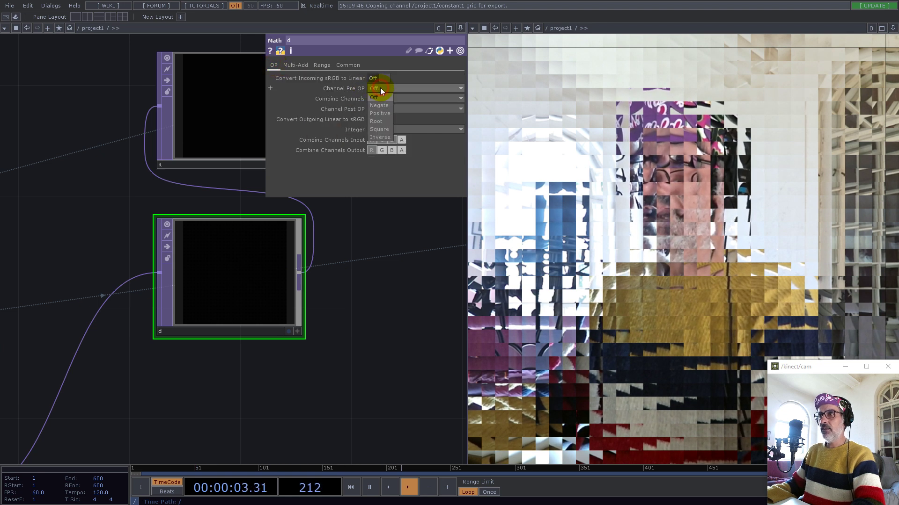
left_click(383, 125)
left_click(387, 99)
left_click(384, 113)
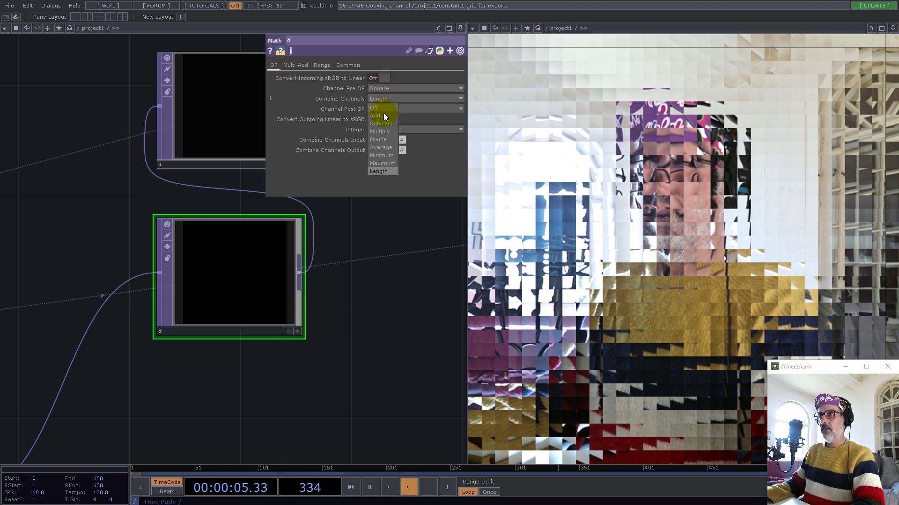
left_click(386, 108)
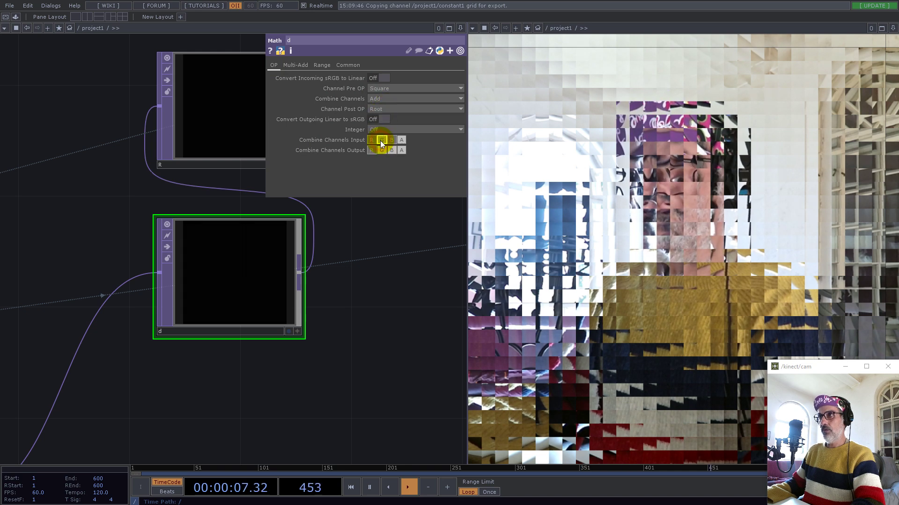
left_click(381, 109)
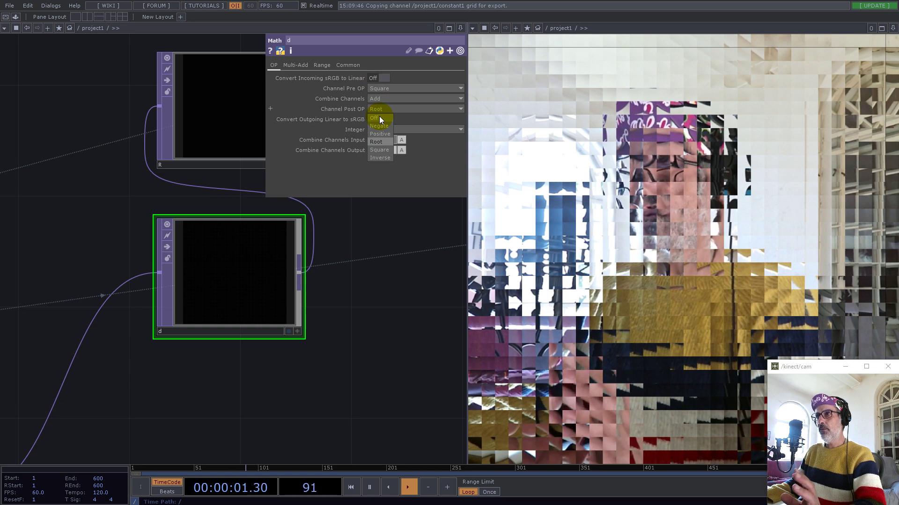
left_click(379, 118)
- Rename the d operator as d_sqrt
left_click(173, 331)
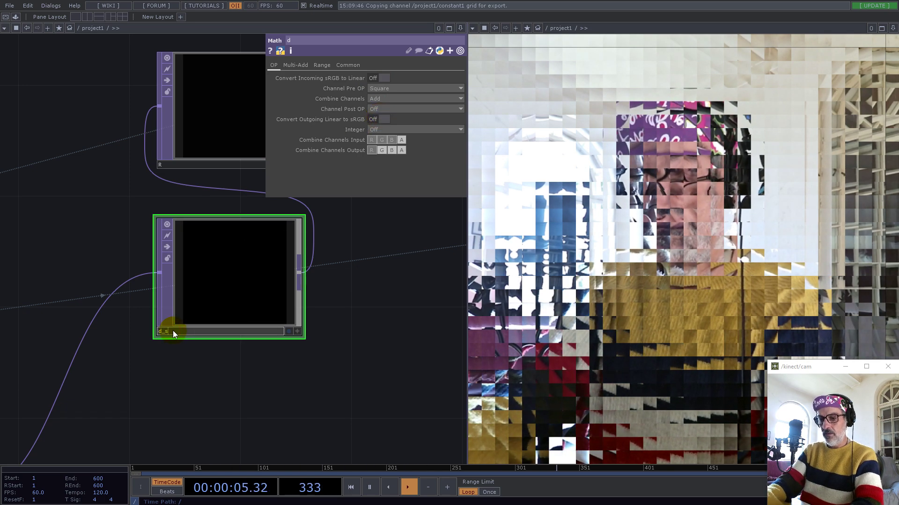
type("_sqrt")
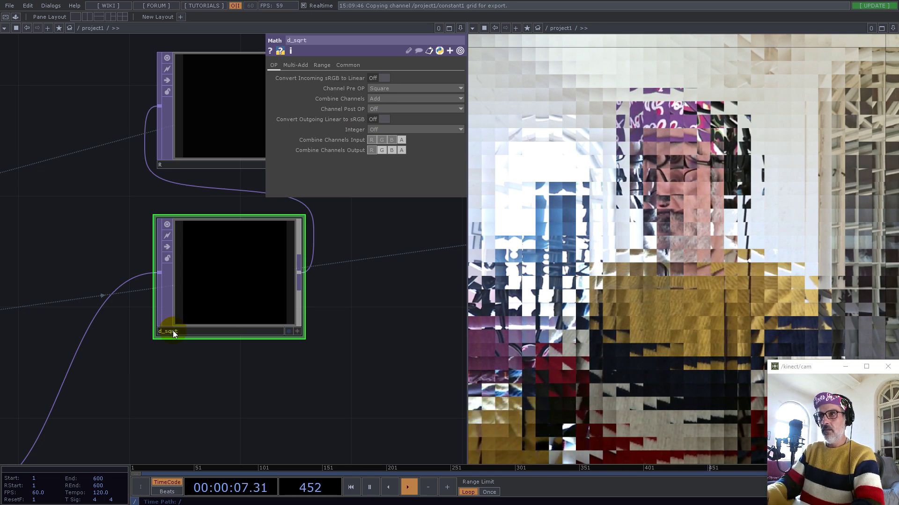
key("Return")
- Add a Math TOP fed by R and set its Channel Pre OP to Square
scroll(173, 330, "down", 3)
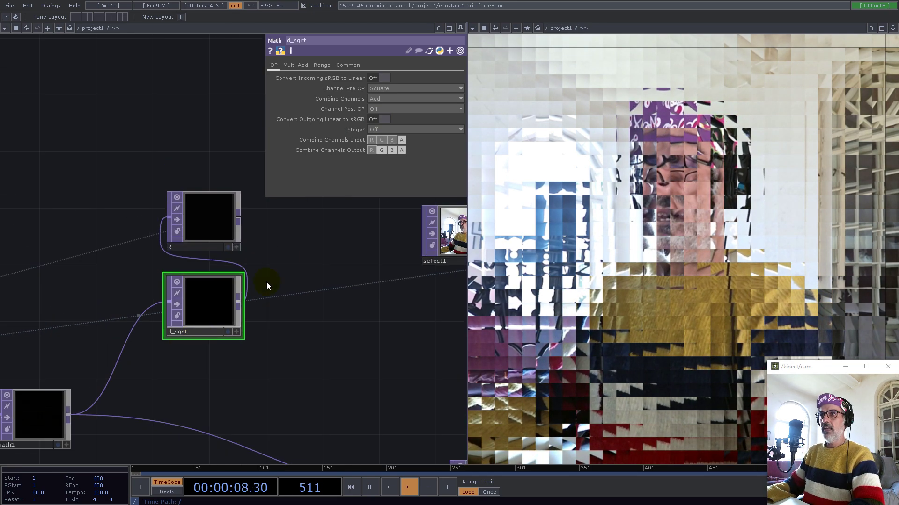
right_click(241, 217)
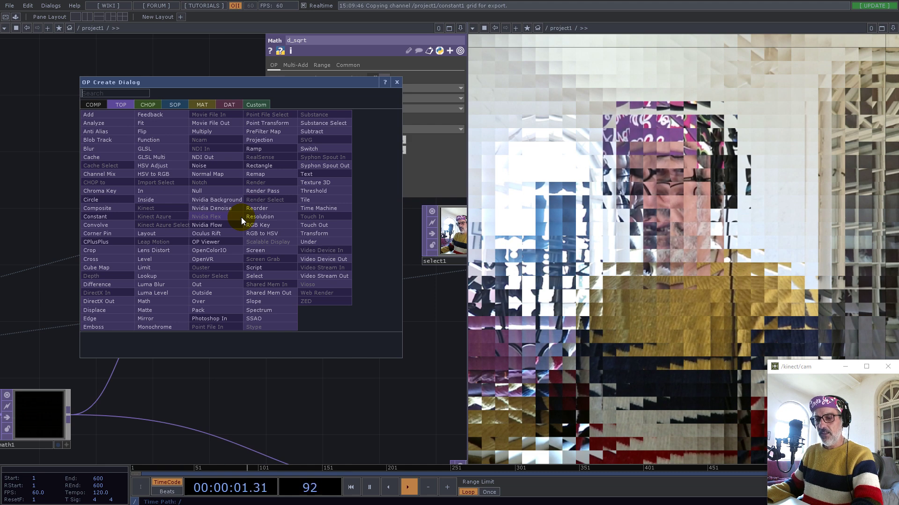
type("mar")
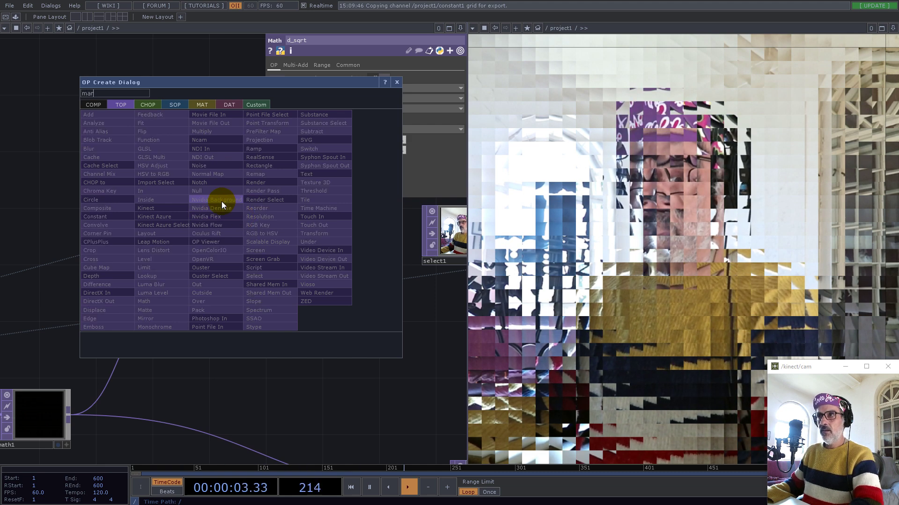
left_click_drag(98, 94, 0, 95)
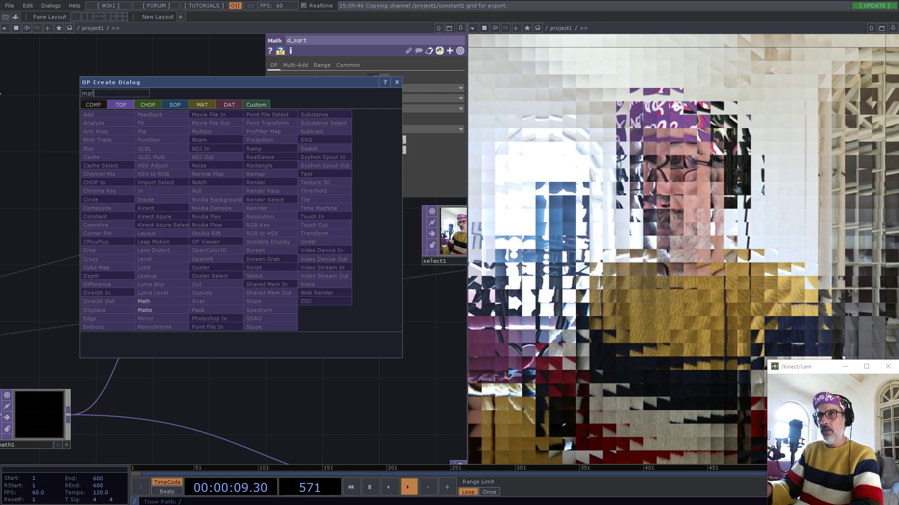
left_click(145, 302)
left_click(291, 220)
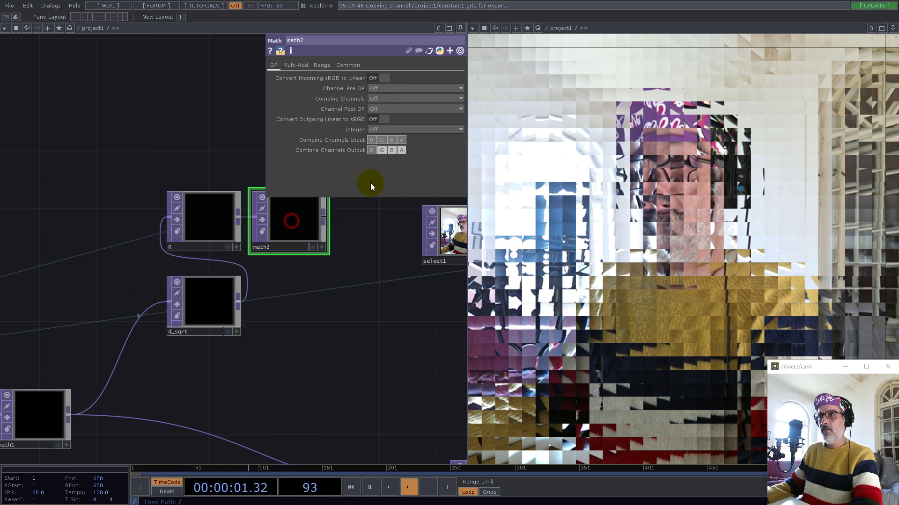
left_click(386, 89)
left_click(379, 130)
- Add a Subtract TOP with math2 as its first input and d_sqrt as its second
left_click_drag(373, 230, 187, 291)
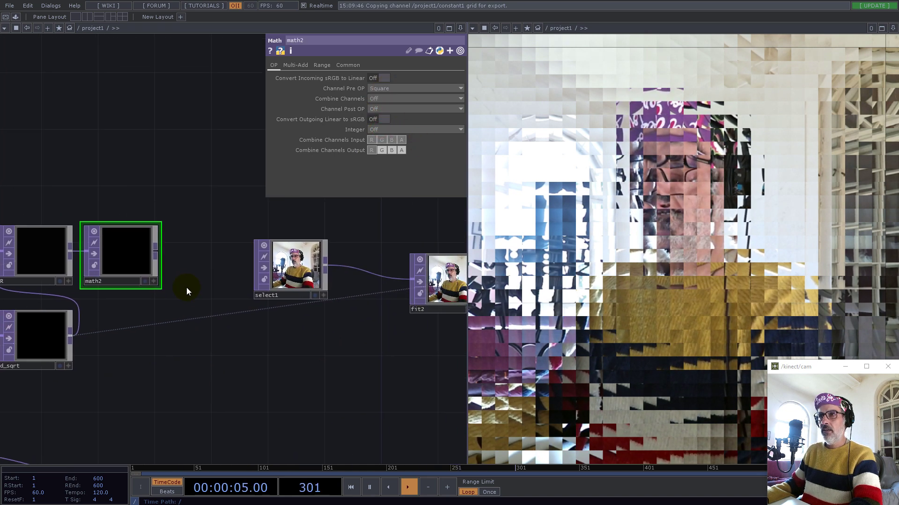
right_click(158, 251)
type("sub")
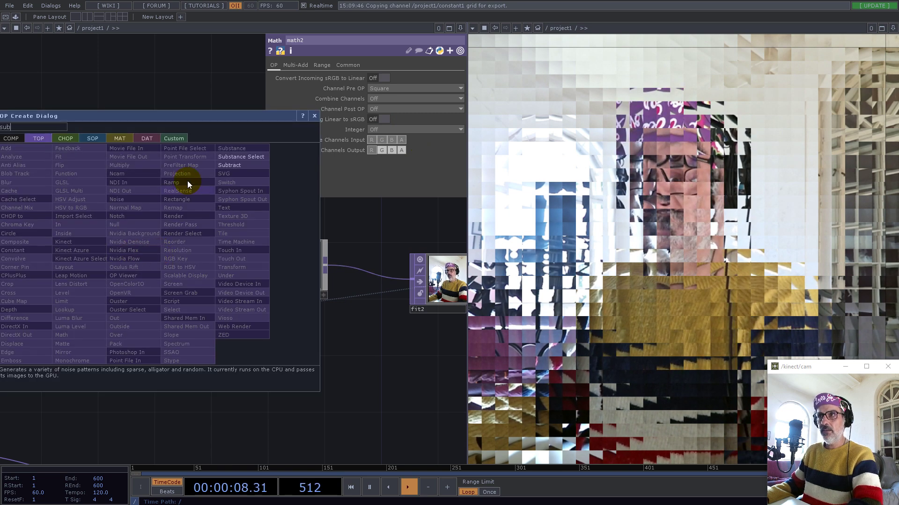
left_click(229, 165)
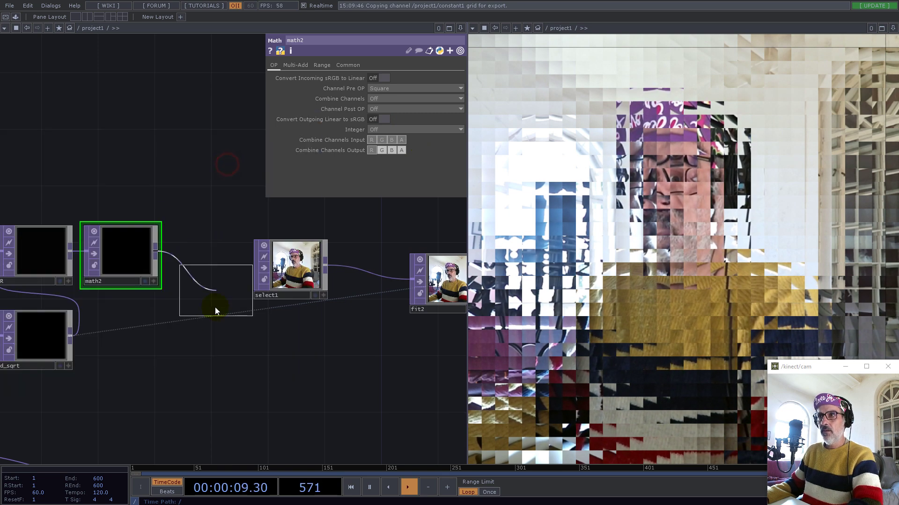
left_click(197, 356)
left_click(158, 346)
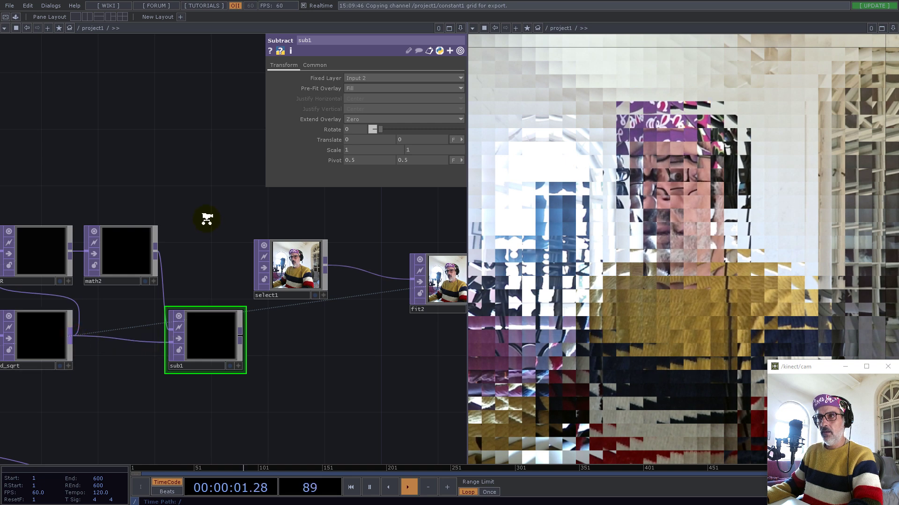
- Move the select1 and fit2 operators away to free the space after the Subtract TOP
scroll(260, 263, "down", 6)
right_click_drag(244, 256, 141, 191)
left_click_drag(196, 221, 233, 392)
left_click_drag(292, 337, 301, 354)
left_click_drag(347, 269, 425, 322)
left_click_drag(157, 231, 365, 271)
scroll(320, 276, "up", 5)
scroll(331, 291, "up", 3)
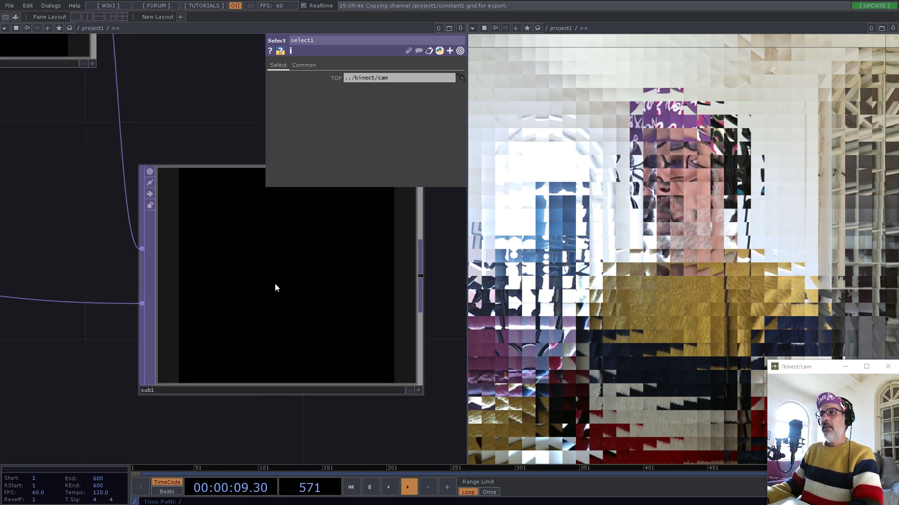
scroll(256, 291, "down", 8)
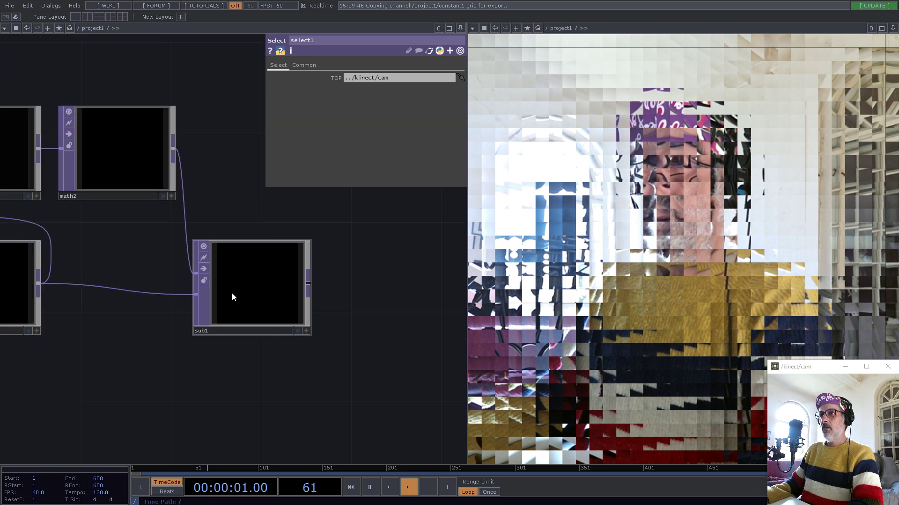
left_click(263, 284)
key("alt+Tab")
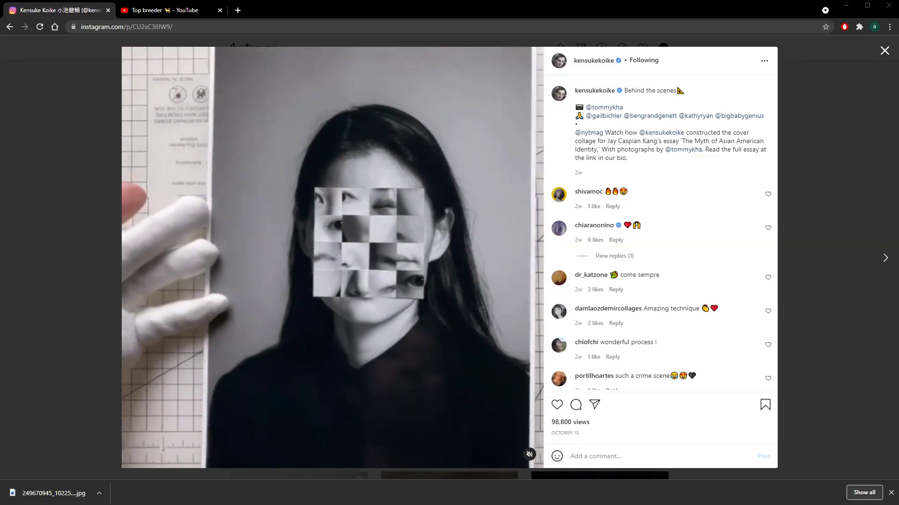
key("alt+Tab")
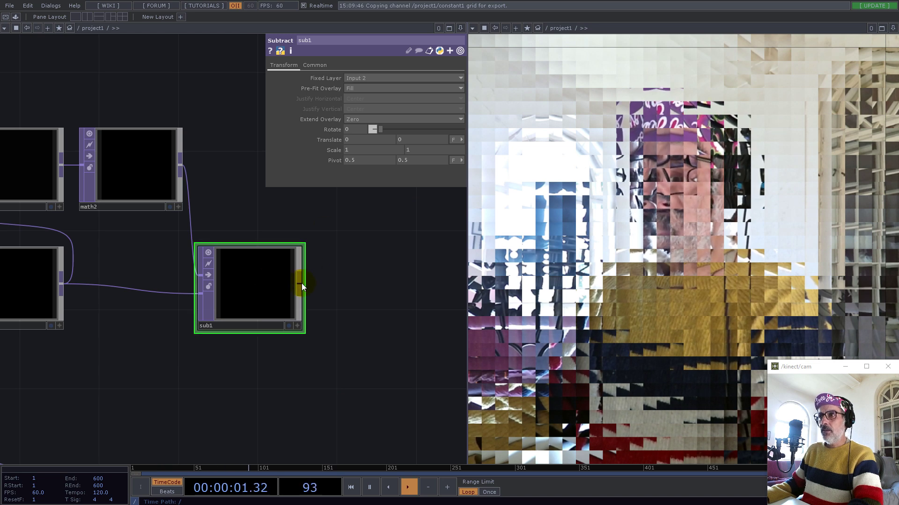
- Add a Math TOP fed by sub1 and set its Channel Pre OP to Root
key("Tab")
type("mat")
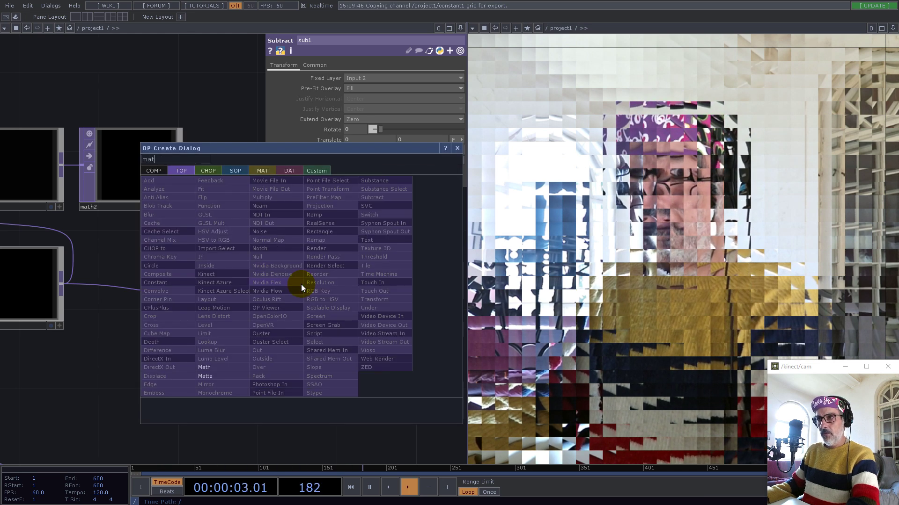
left_click(206, 369)
left_click(399, 267)
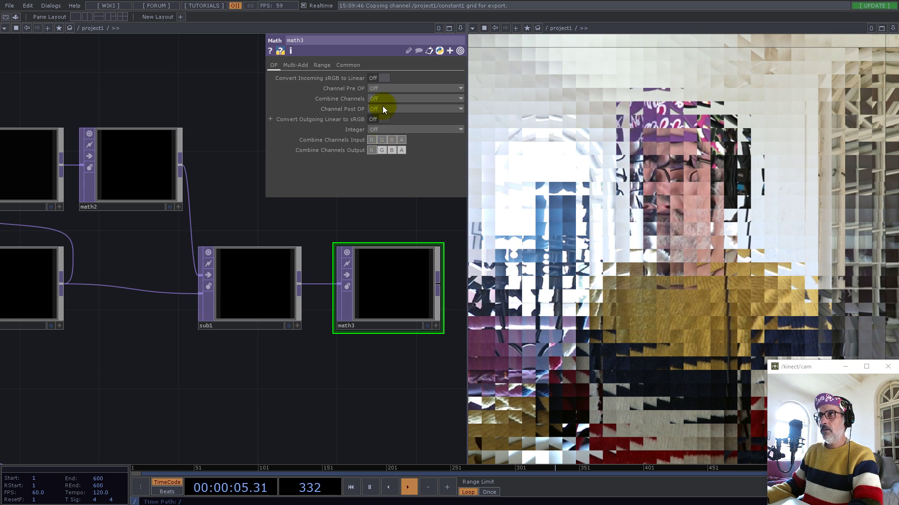
left_click(383, 88)
- Rename the math3 TOP as h
left_click_drag(375, 231, 90, 240)
scroll(237, 315, "down", 5)
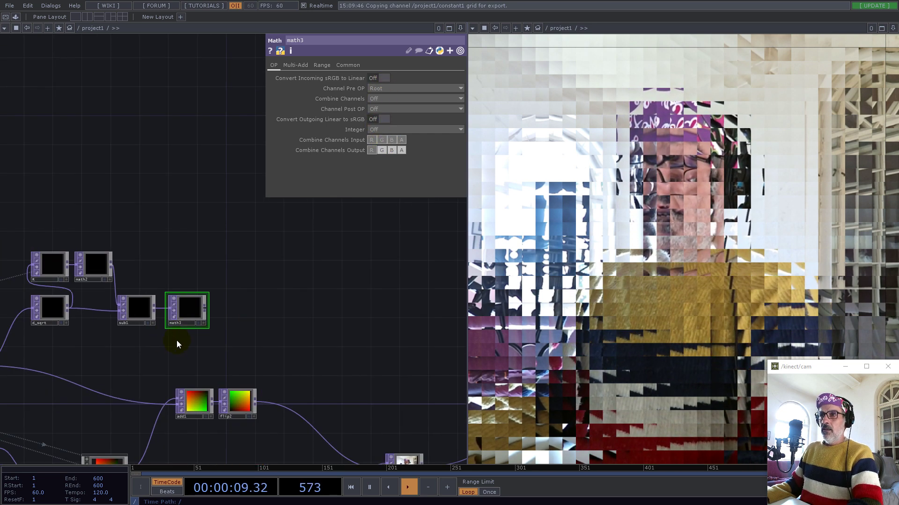
scroll(176, 341, "up", 5)
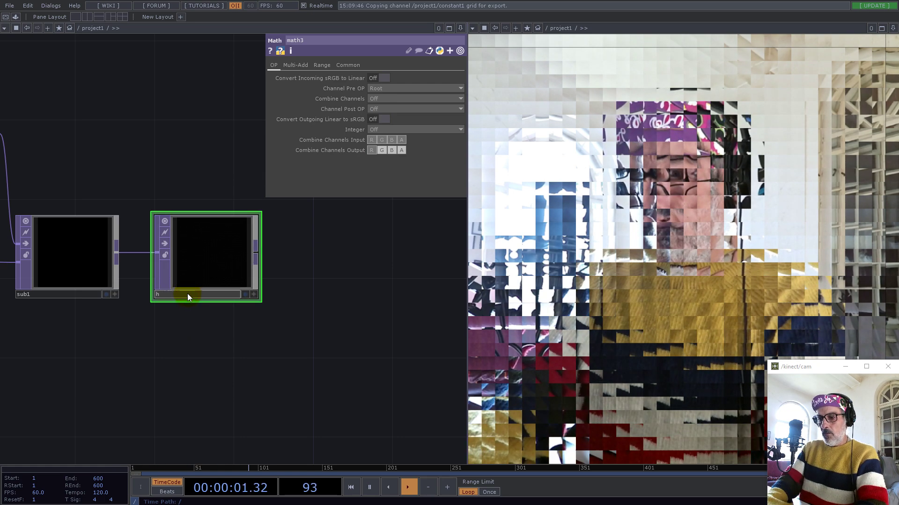
type("h")
key("Return")
- Add a Limit TOP fed by h and turn on its Normalize option
scroll(273, 326, "down", 5)
scroll(271, 330, "up", 2)
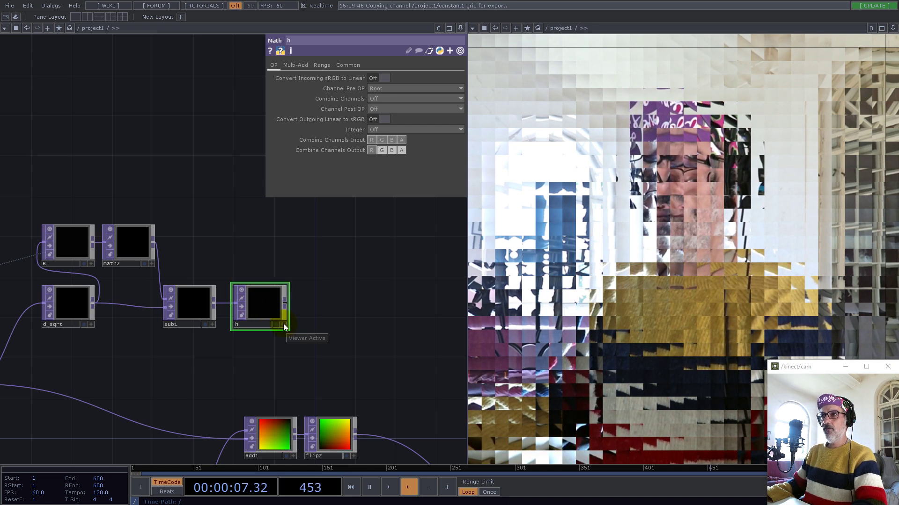
left_click(285, 304)
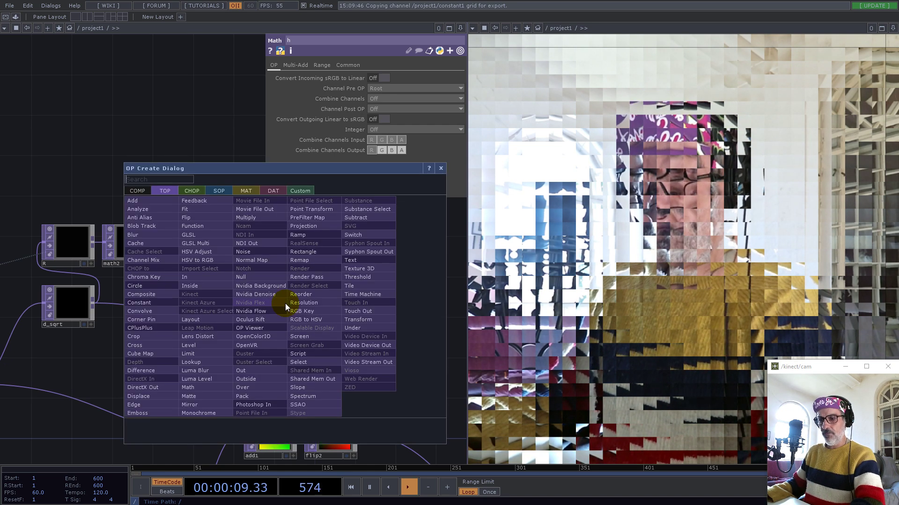
left_click(196, 345)
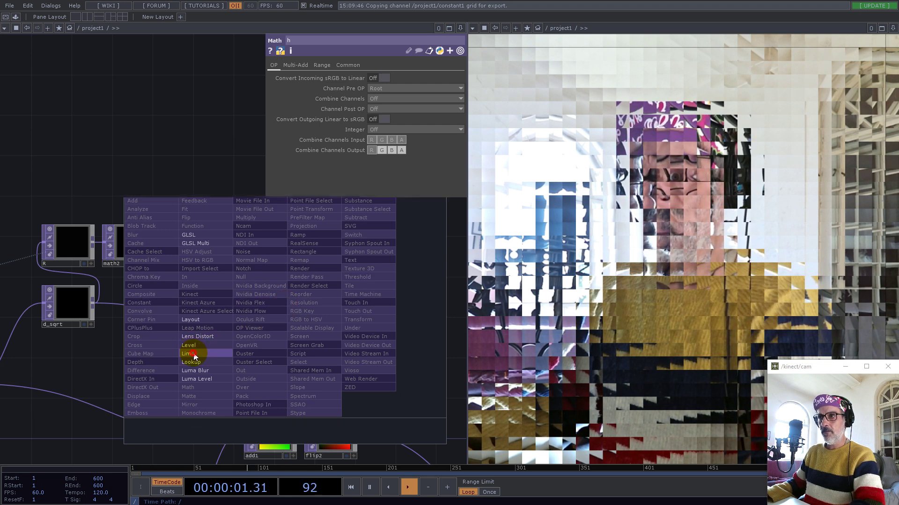
left_click(360, 308)
left_click(359, 139)
- Inspect the limit1 dome pattern up close, and add a Slope TOP fed by limit1
scroll(310, 261, "up", 10)
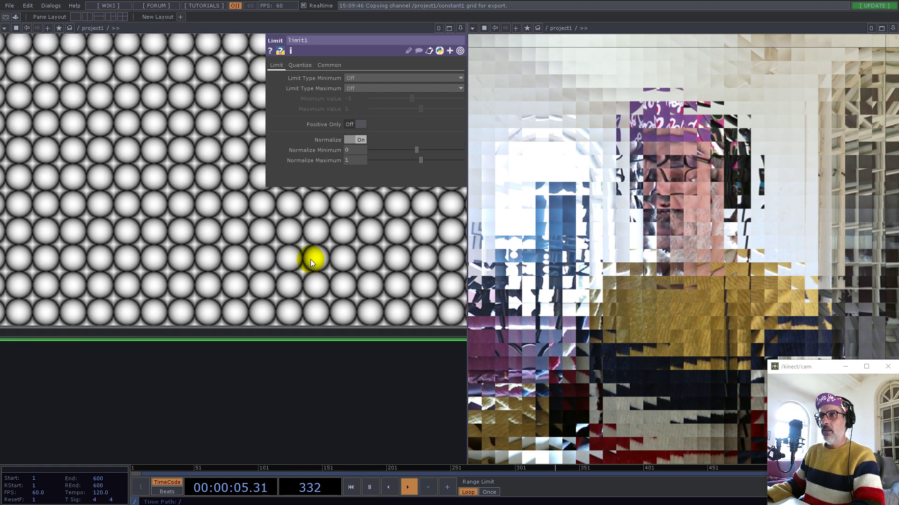
scroll(310, 261, "up", 3)
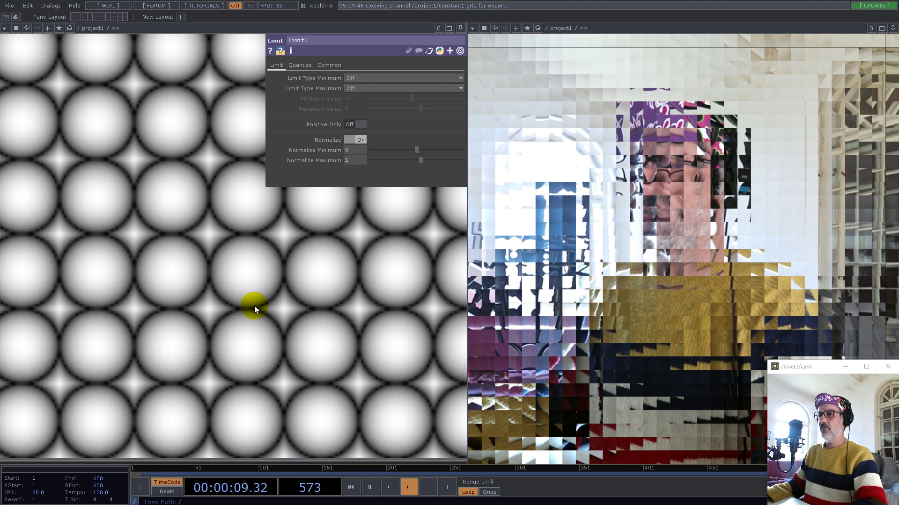
scroll(255, 306, "down", 10)
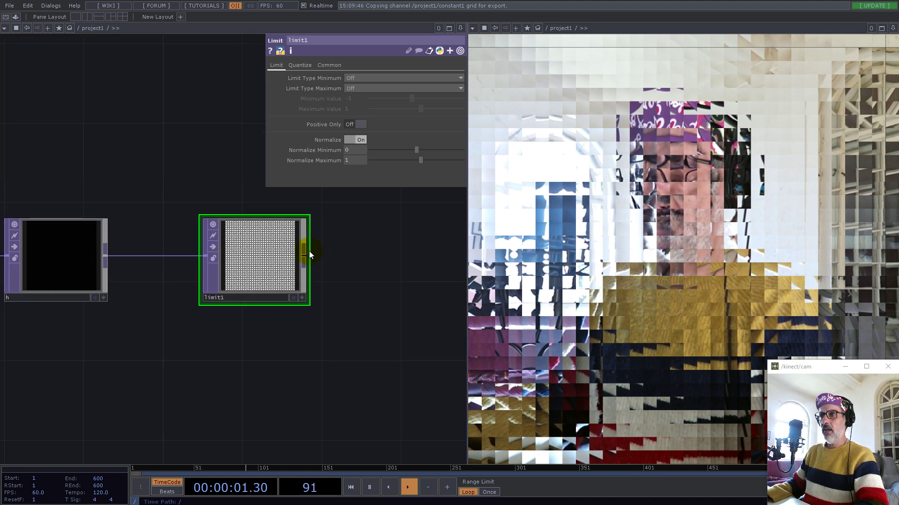
right_click(306, 255)
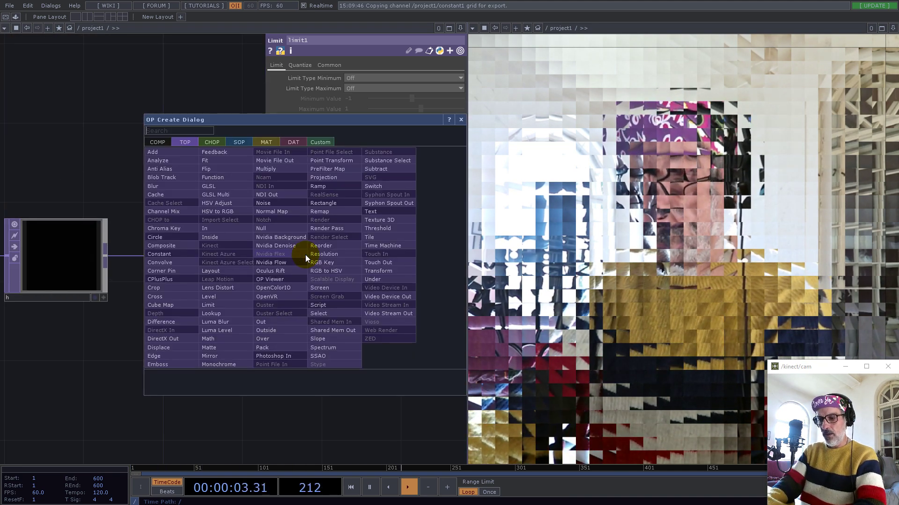
left_click(331, 336)
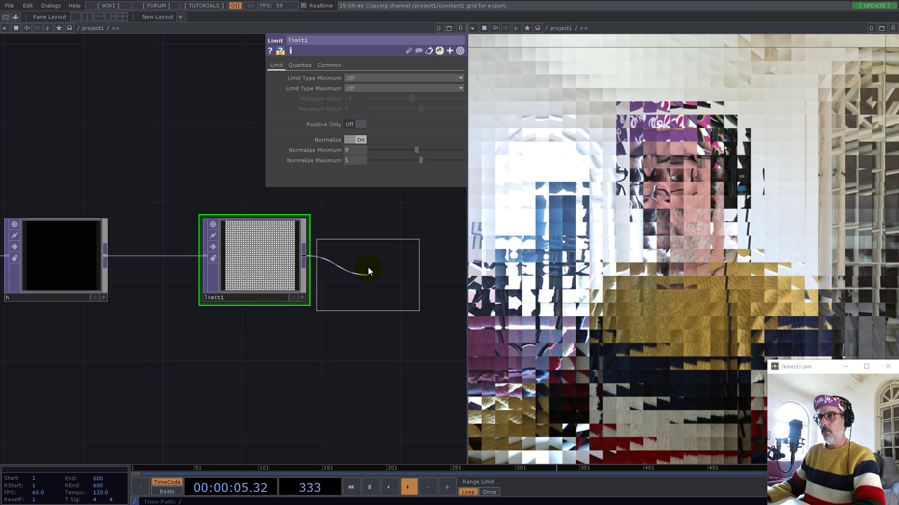
left_click(370, 255)
left_click_drag(363, 360, 221, 375)
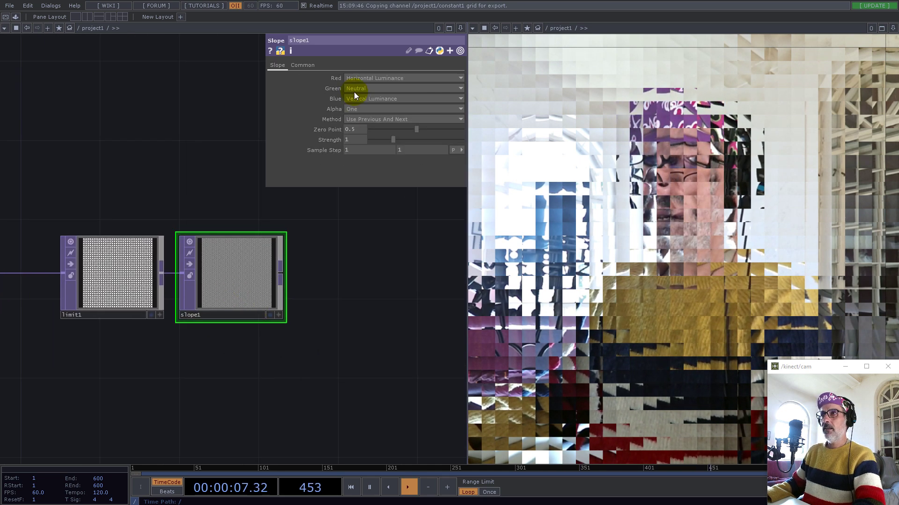
- Set the Slope TOP's Green to Vertical Luminance and its Blue to Neutral
left_click(355, 91)
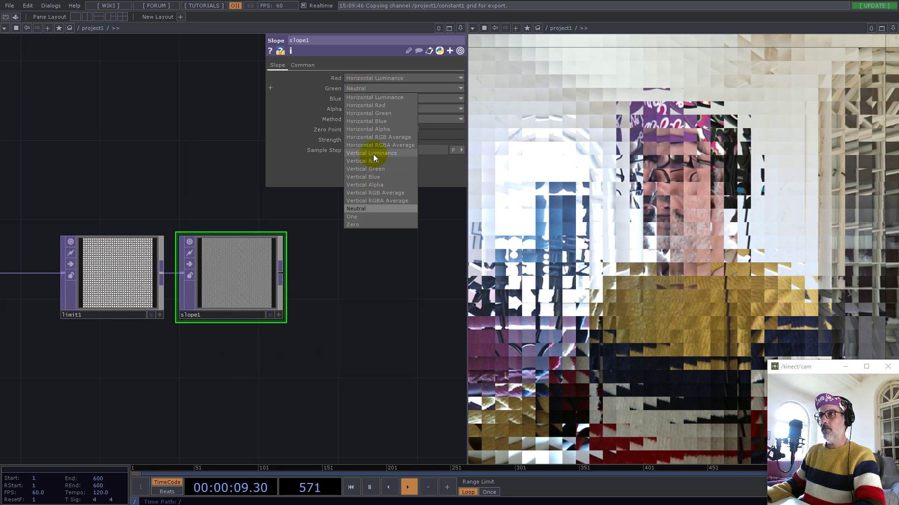
left_click(372, 153)
left_click(356, 100)
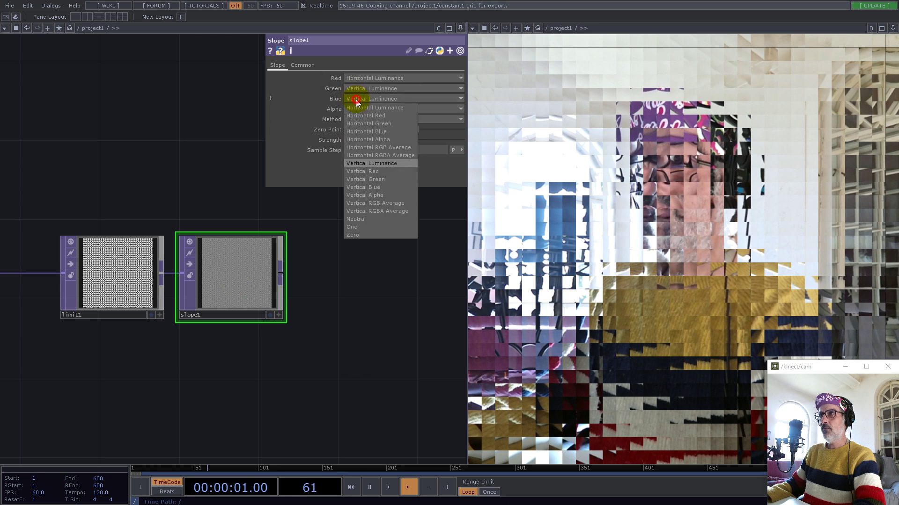
left_click(367, 219)
- Set slope1's pixel format to 32-bit float (RG) and its Zero Point to 0
left_click(305, 65)
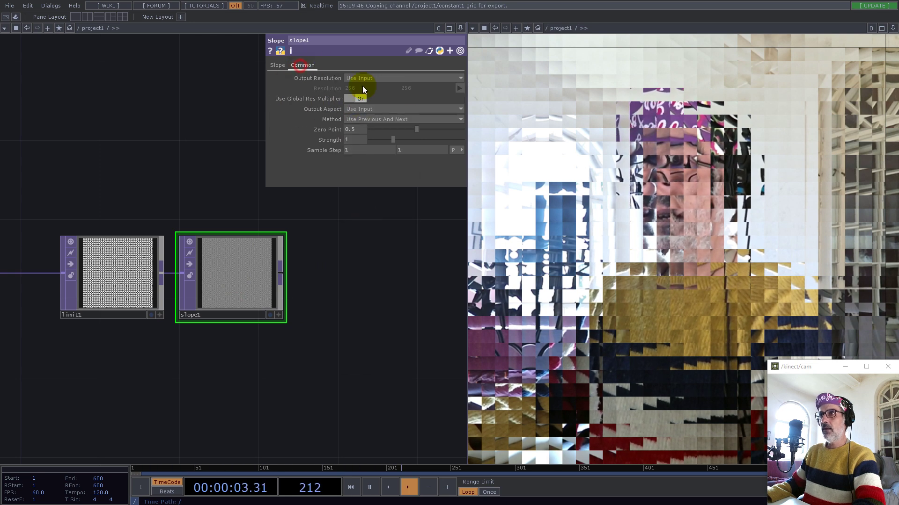
left_click(396, 182)
left_click(380, 326)
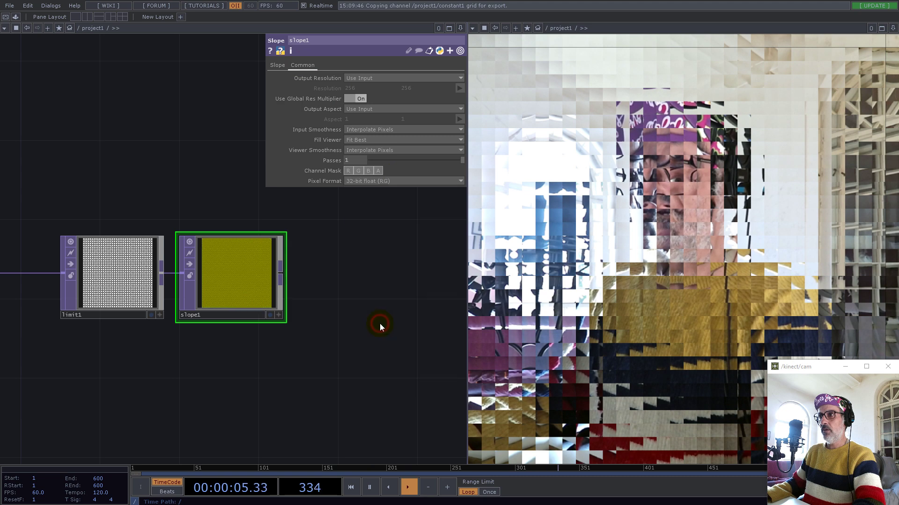
left_click(277, 65)
left_click_drag(417, 130, 369, 130)
- Add a Null TOP fed by slope1 and place it well clear of the chain
scroll(277, 314, "down", 5)
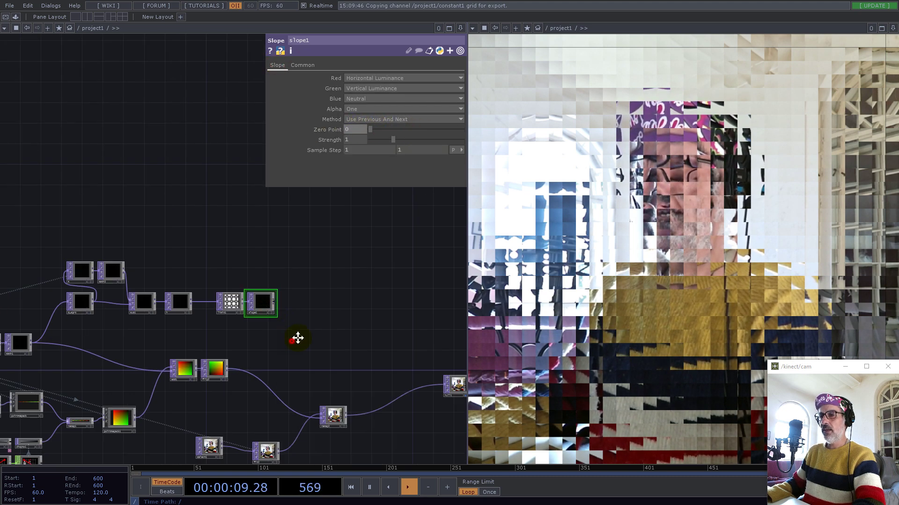
left_click_drag(297, 337, 315, 328)
right_click(291, 292)
left_click(263, 266)
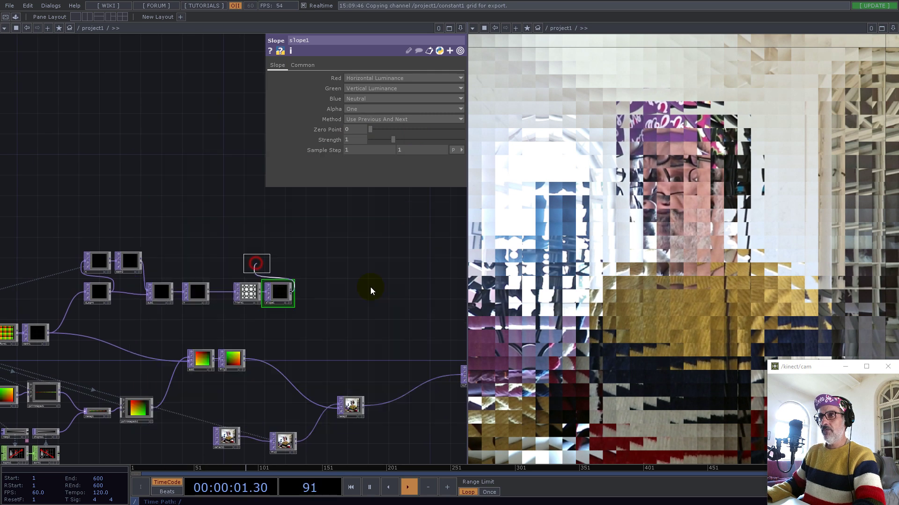
left_click(413, 288)
- Collapse the operators R, math2, d_sqrt, sub1, h, limit1 and slope1 into a Base COMP
left_click_drag(210, 219, 311, 237)
right_click_drag(401, 333, 173, 200)
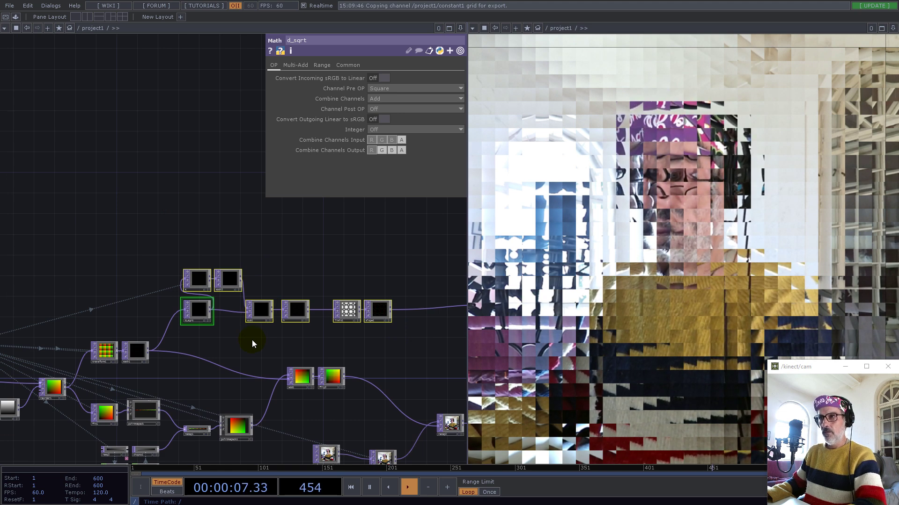
right_click(263, 344)
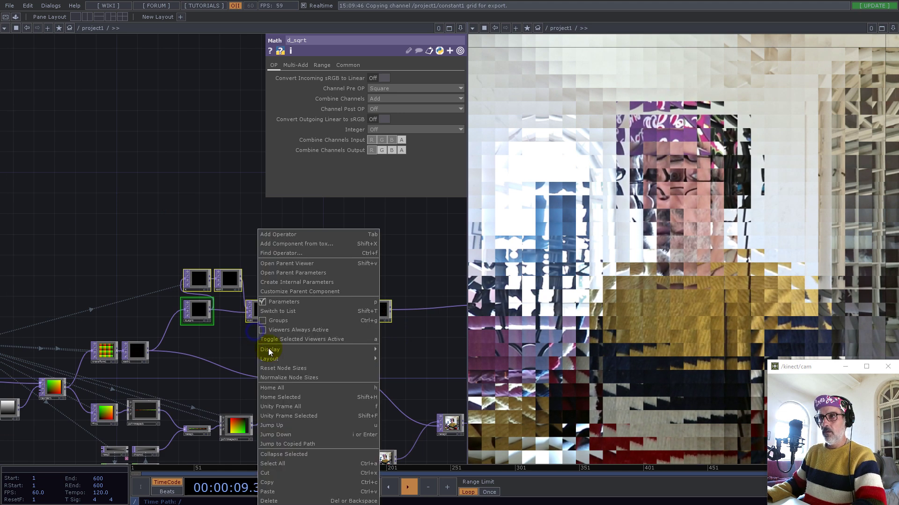
left_click(289, 453)
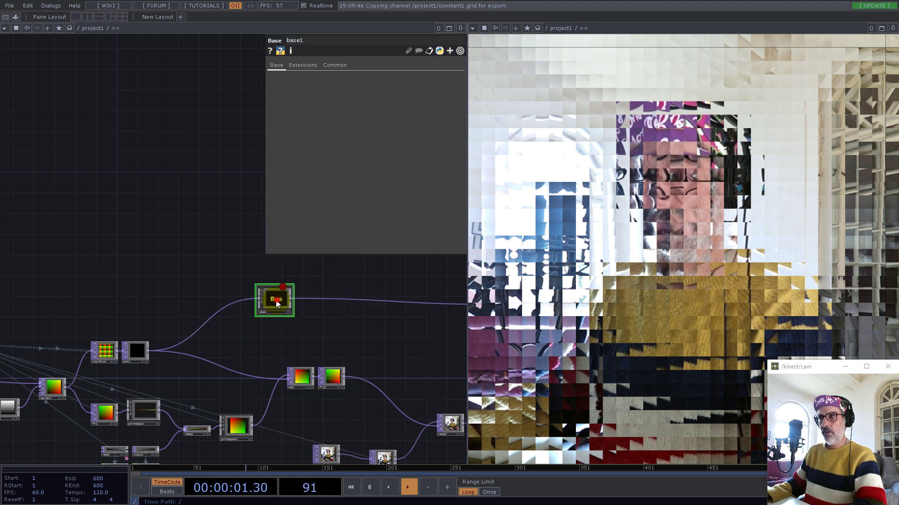
left_click_drag(149, 237, 43, 195)
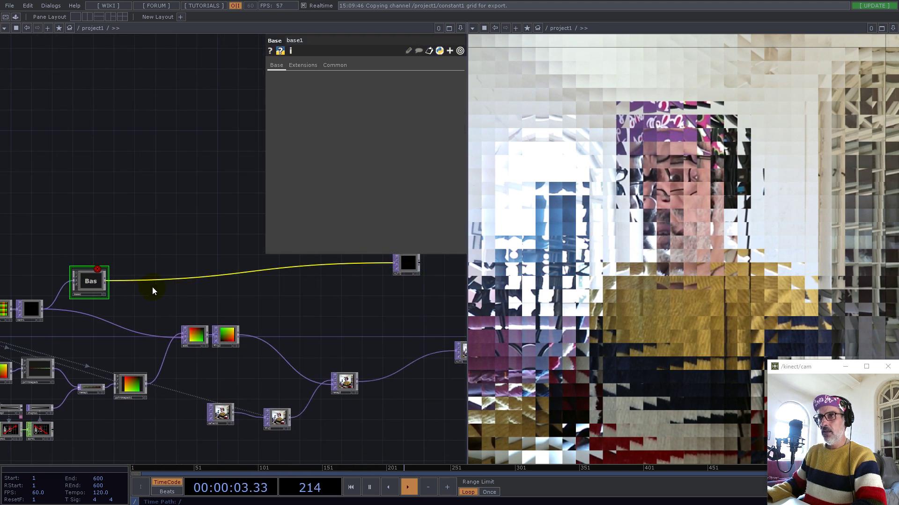
- Inside base1, correct the Constant TOP R's Alpha expression to 1/op('../constant1')['grid']/2
double_click(94, 280)
left_click_drag(121, 168, 311, 238)
scroll(257, 309, "up", 5)
left_click(257, 310)
left_click(351, 88)
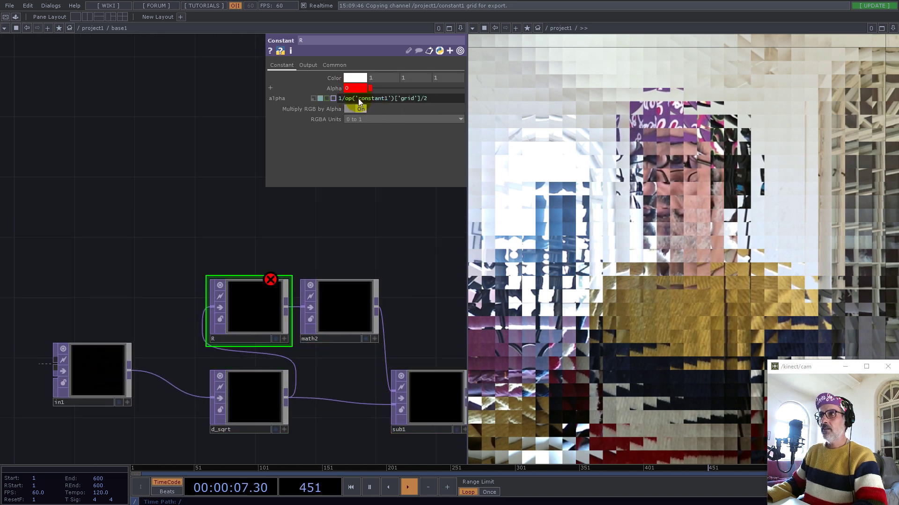
left_click(358, 99)
type("../")
key("Return")
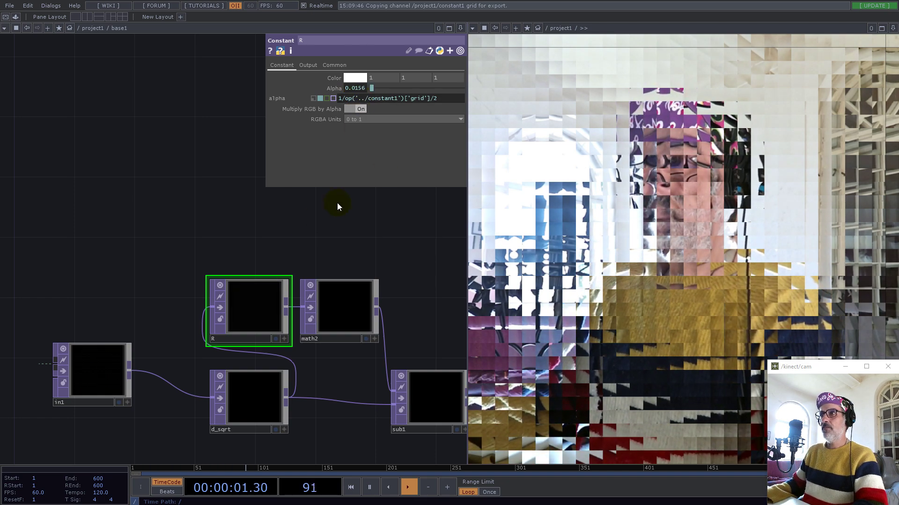
- Multiply R's Alpha expression by the radius channel of '../constant1'
scroll(224, 240, "down", 5)
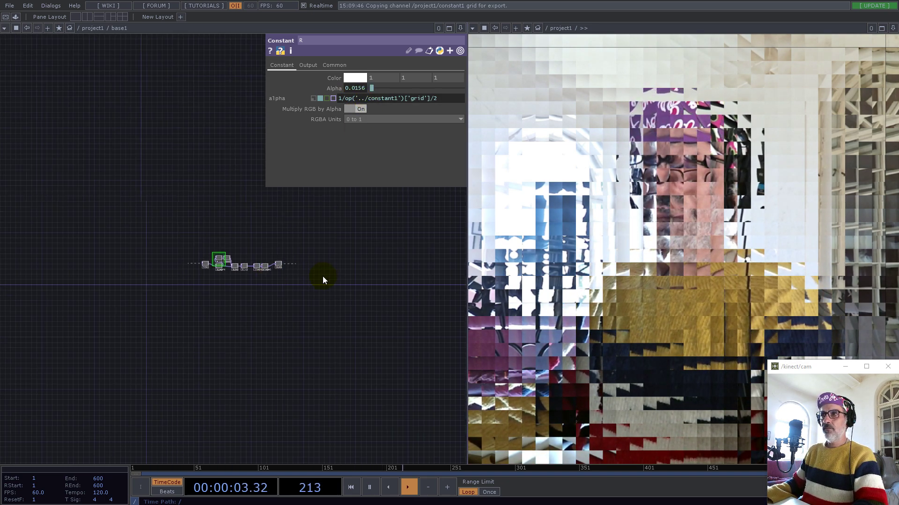
scroll(317, 200, "up", 5)
left_click_drag(114, 275, 331, 203)
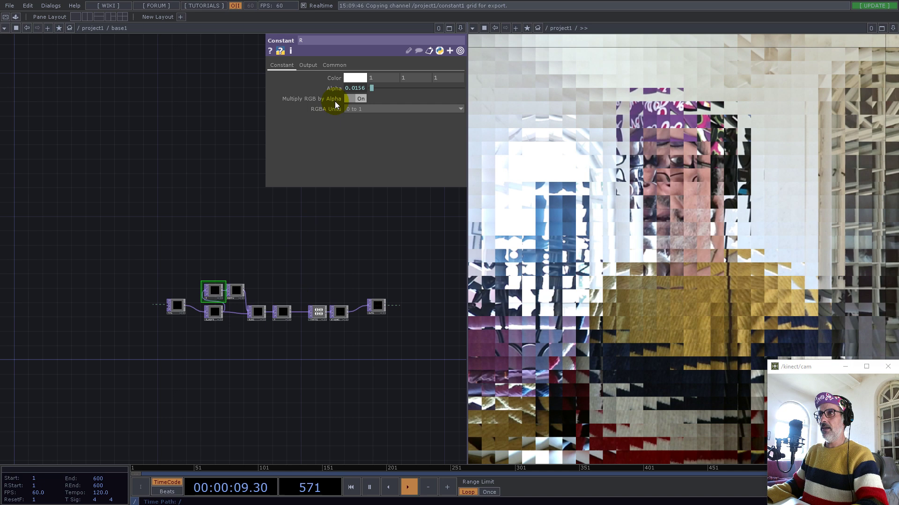
left_click(352, 87)
left_click(387, 98)
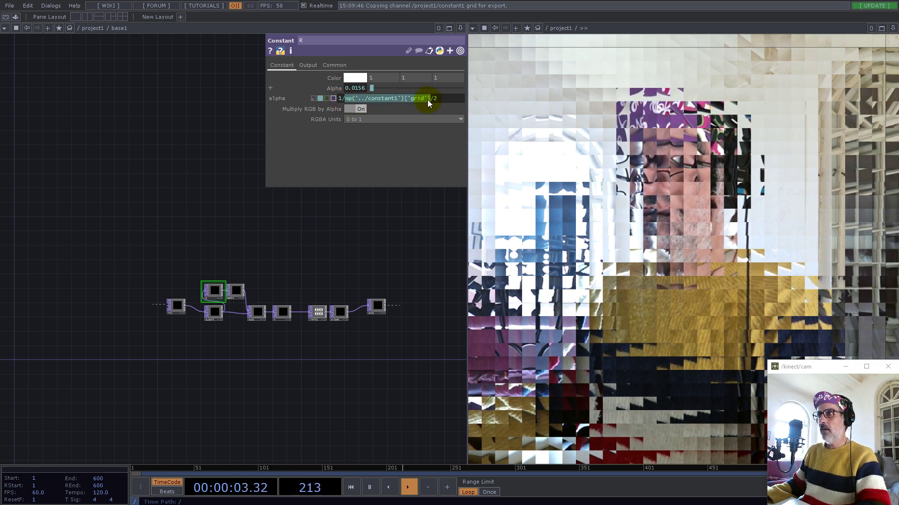
left_click_drag(430, 99, 359, 103)
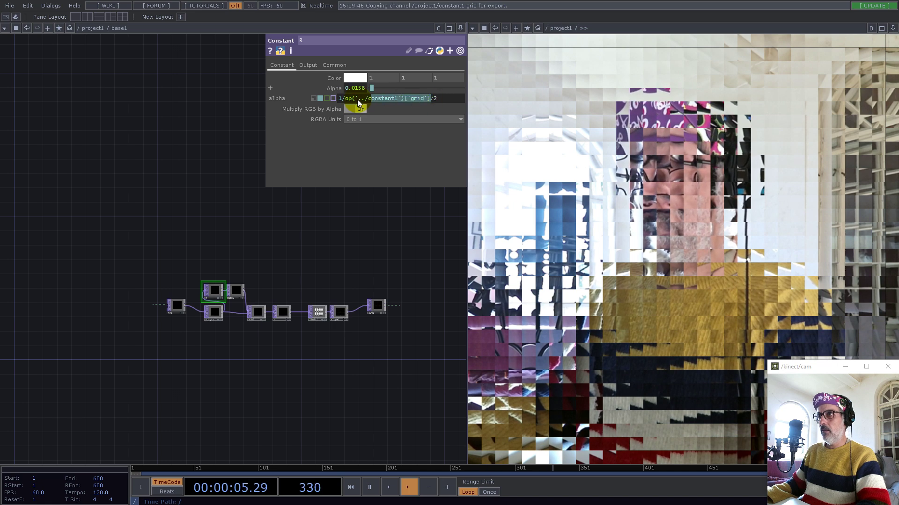
left_click(439, 100)
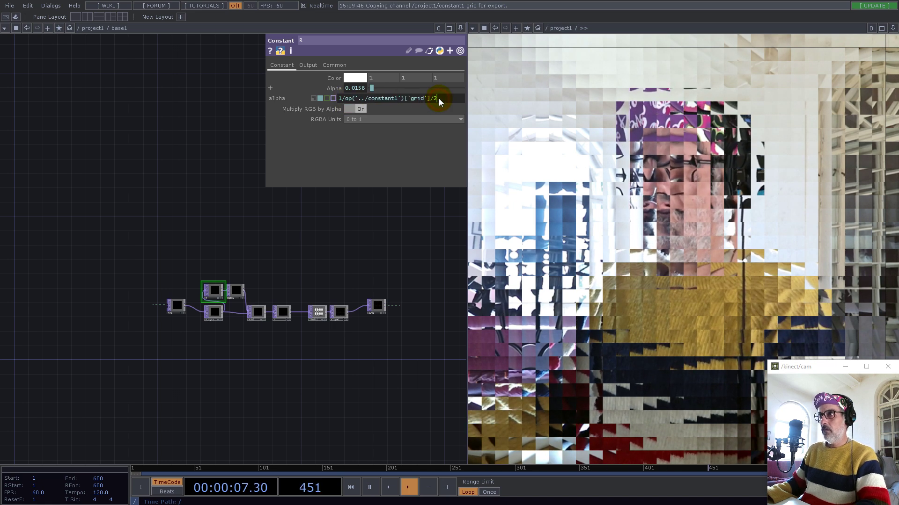
type("*")
type("op('../constant1')['grid']")
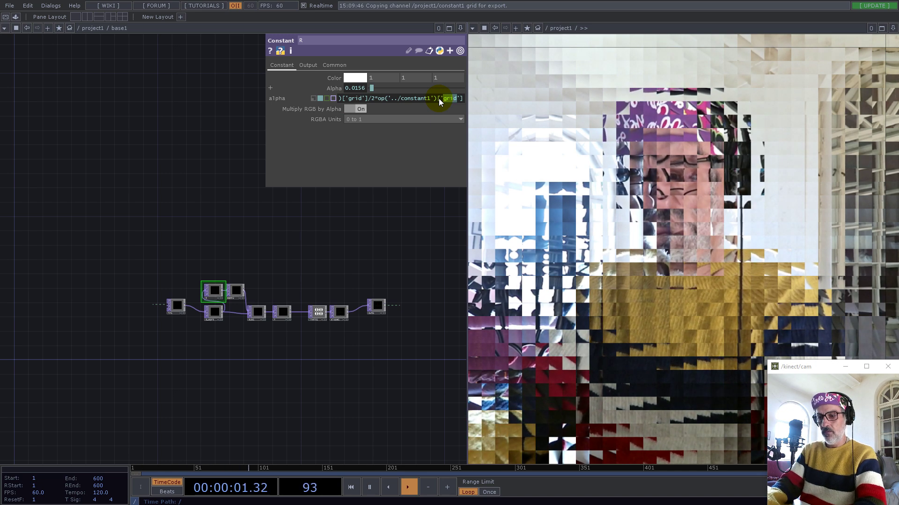
key("Return")
- Open limit1 in a separate viewer window and place it over the output pane
scroll(323, 312, "up", 10)
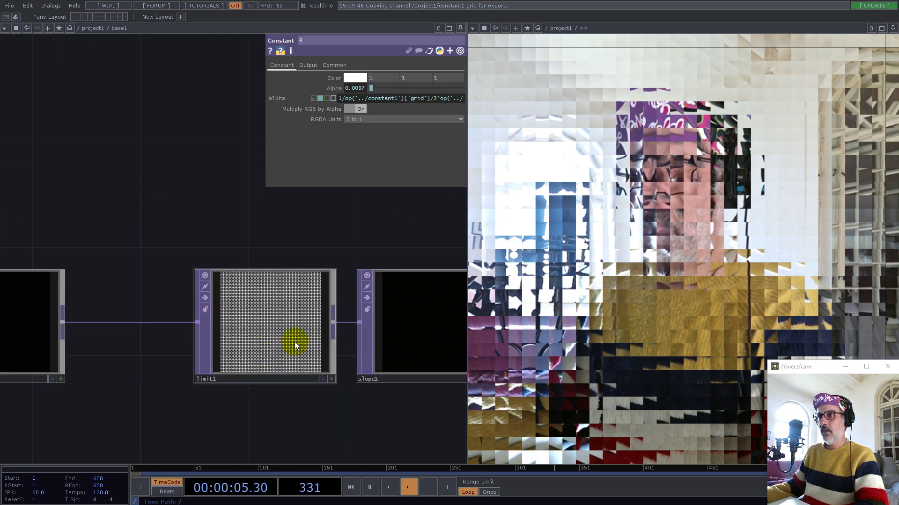
scroll(250, 365, "up", 5)
scroll(237, 275, "down", 15)
right_click(310, 267)
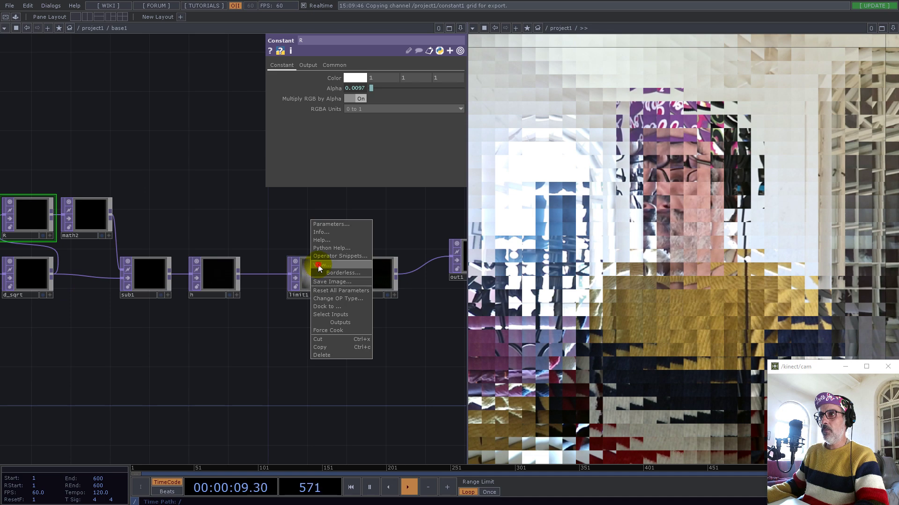
left_click(319, 265)
left_click_drag(89, 24, 302, 241)
left_click_drag(401, 243, 567, 224)
- Return to the project1 network and set constant1's radius channel to 1.525
scroll(290, 293, "down", 5)
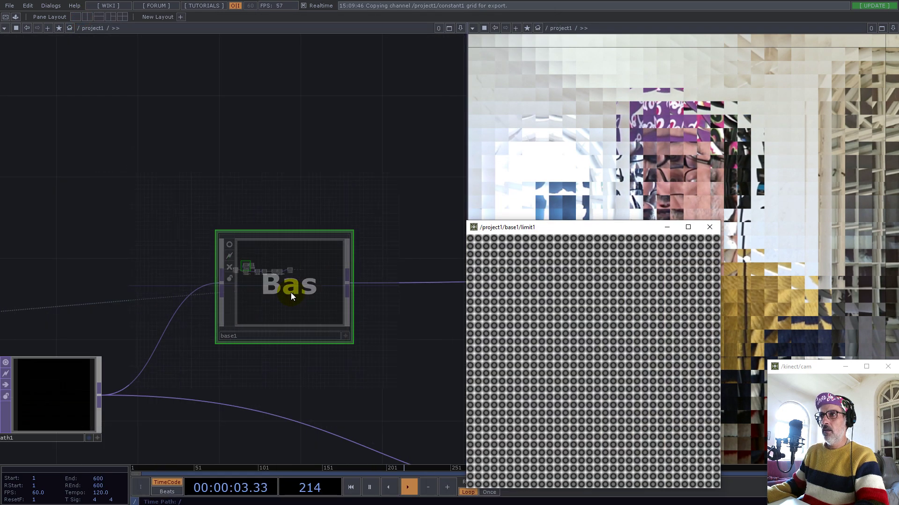
key("p")
scroll(262, 294, "up", 5)
scroll(185, 192, "up", 4)
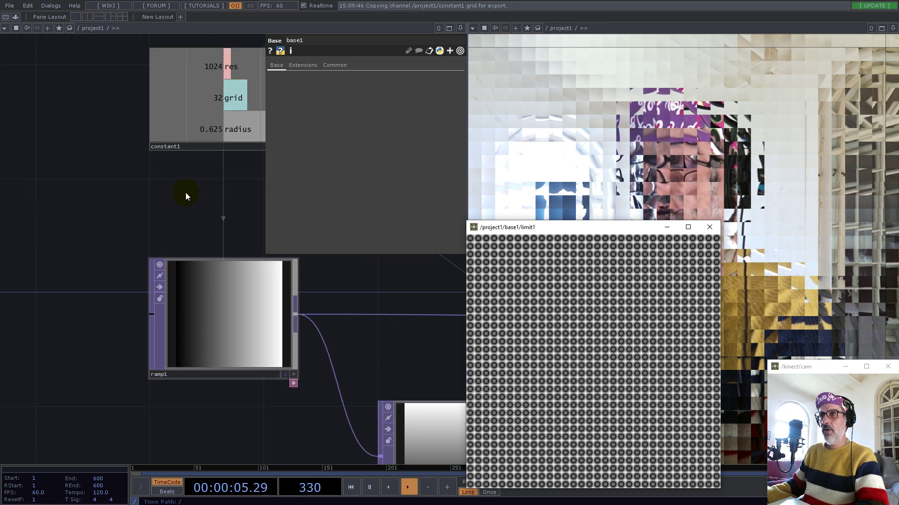
left_click(201, 146)
middle_click_drag(420, 99, 572, 105)
scroll(187, 254, "down", 8)
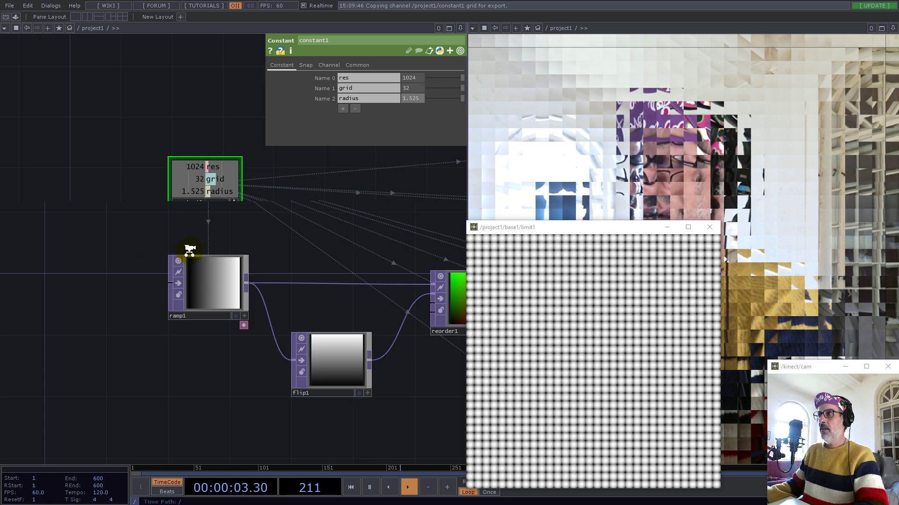
- Shrink the limit1 viewer window and park it over the output image
left_click_drag(534, 228, 139, 148)
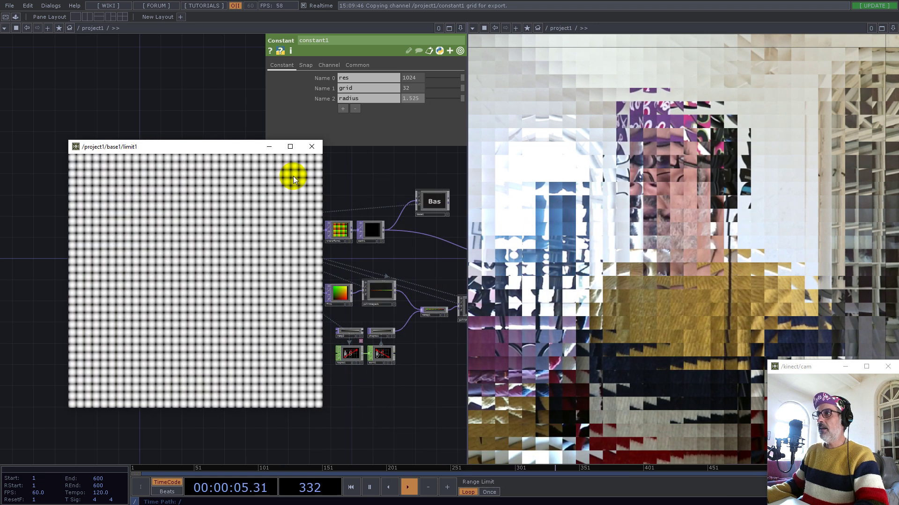
left_click_drag(365, 189, 249, 201)
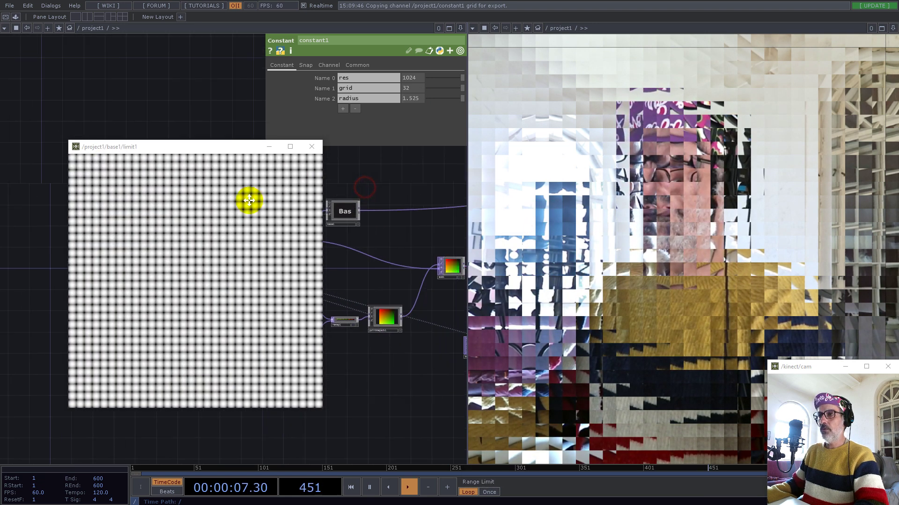
left_click_drag(215, 148, 525, 159)
left_click_drag(381, 153, 528, 74)
- Delete the Null TOP connected to base1's output
left_click_drag(170, 226, 121, 236)
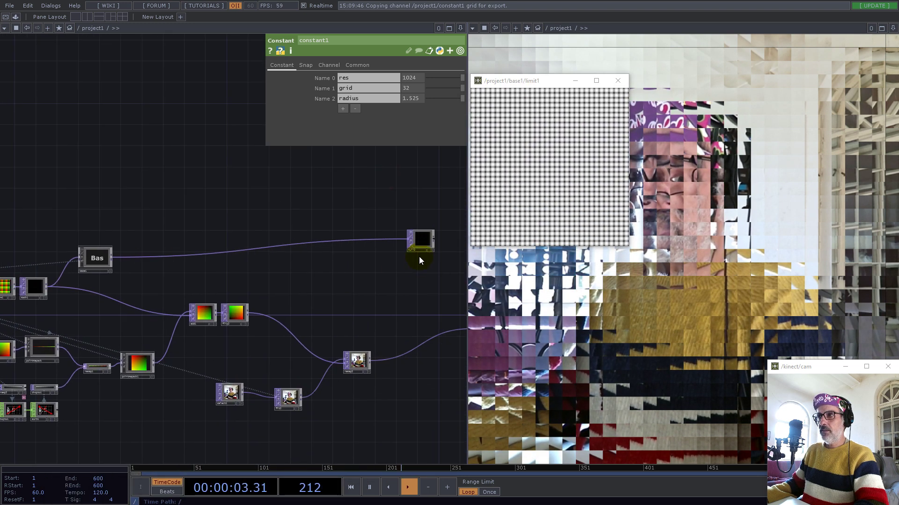
left_click(180, 248)
key("Delete")
- Combine base1's output with flip2's in a new Add TOP and wire it into remap2's second input in place of flip2
left_click(82, 256)
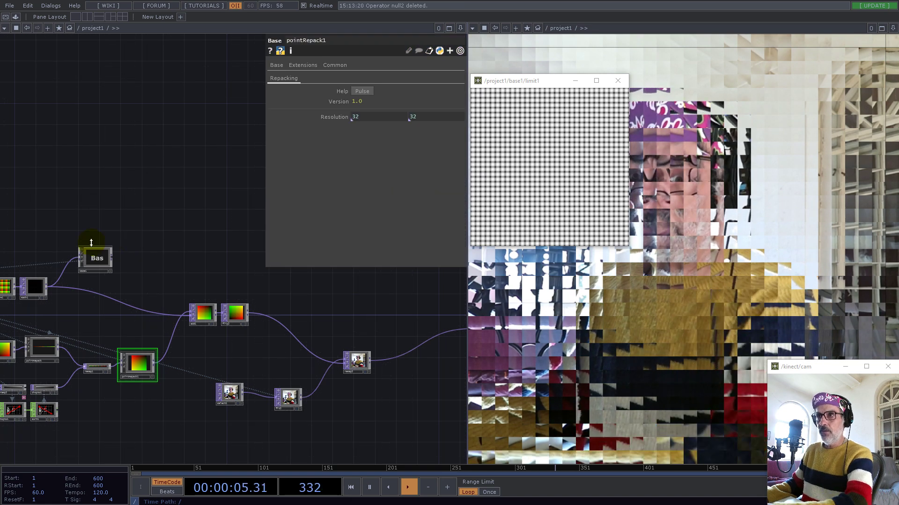
scroll(81, 253, "up", 3)
scroll(129, 240, "down", 5)
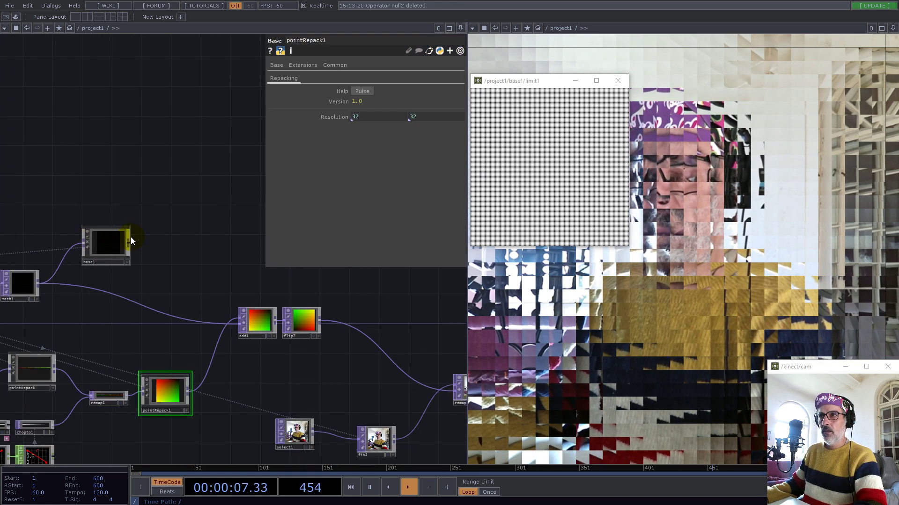
right_click(130, 247)
left_click(29, 148)
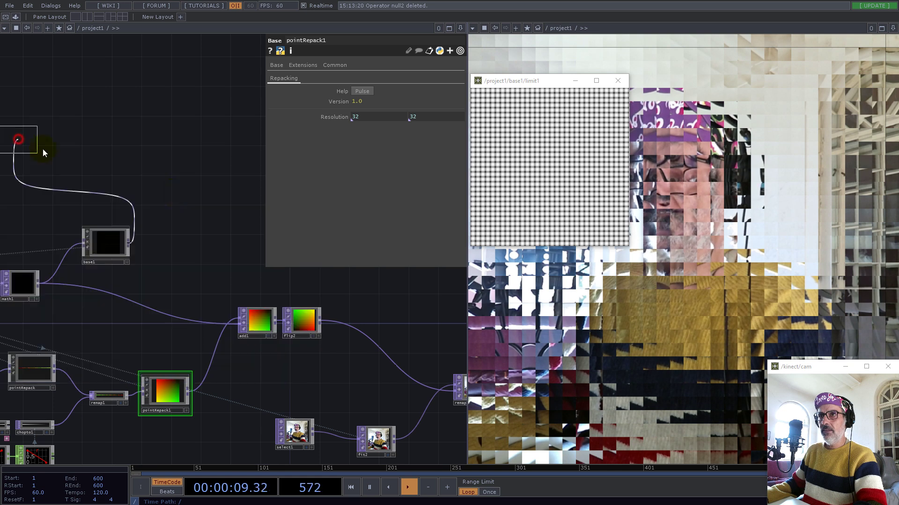
left_click(360, 297)
left_click_drag(319, 323, 323, 244)
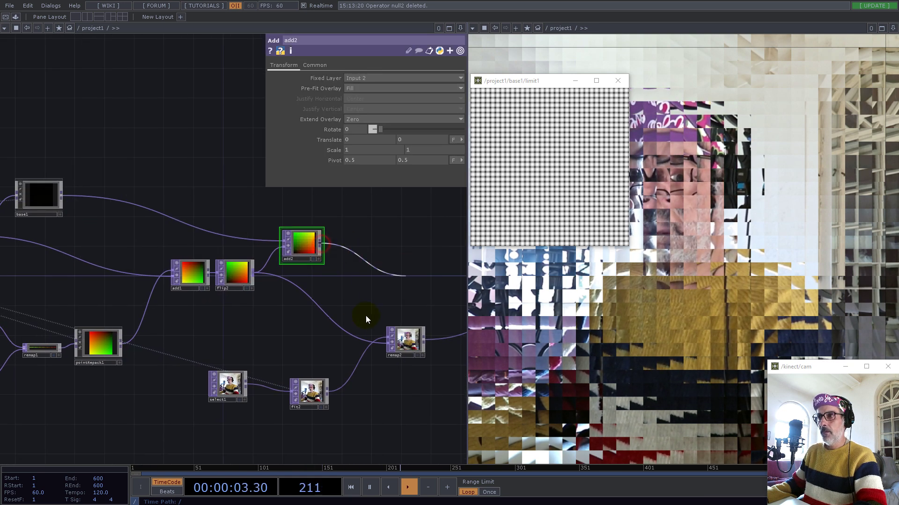
left_click(336, 325)
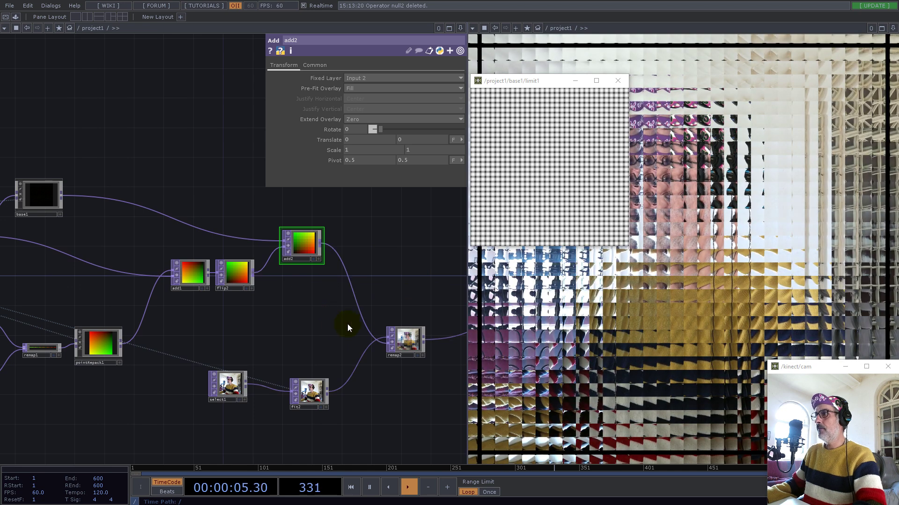
- Close the floating limit1 viewer window and enter the base1 network
left_click_drag(545, 82, 344, 132)
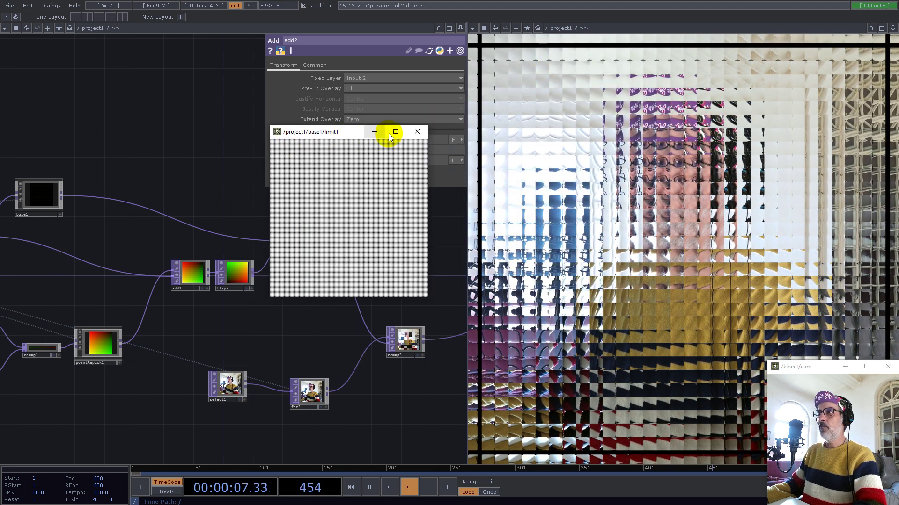
left_click(417, 131)
left_click_drag(125, 135, 279, 166)
double_click(192, 229)
left_click_drag(171, 233, 263, 232)
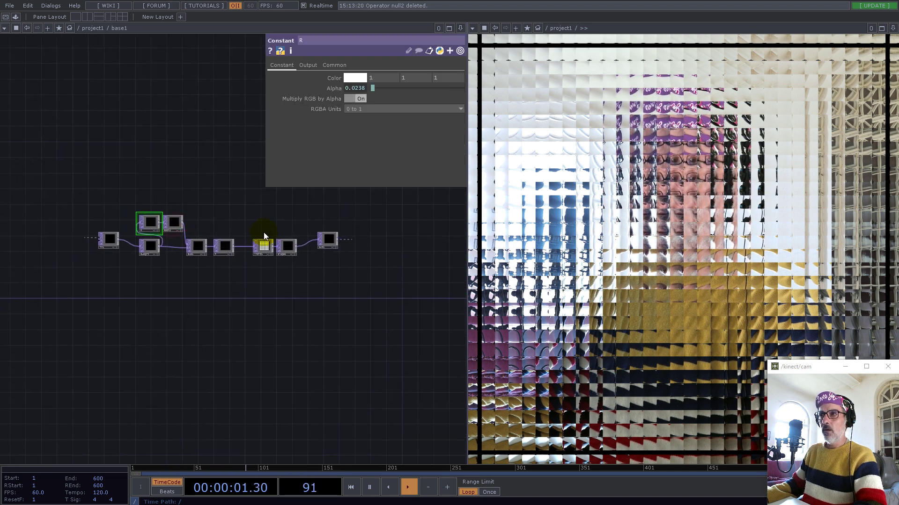
- Set slope1's strength to 0.73
scroll(252, 239, "up", 4)
left_click(355, 269)
mouse_move(394, 141)
left_mouse_down()
mouse_move(433, 142)
mouse_move(366, 140)
mouse_move(379, 142)
left_mouse_up()
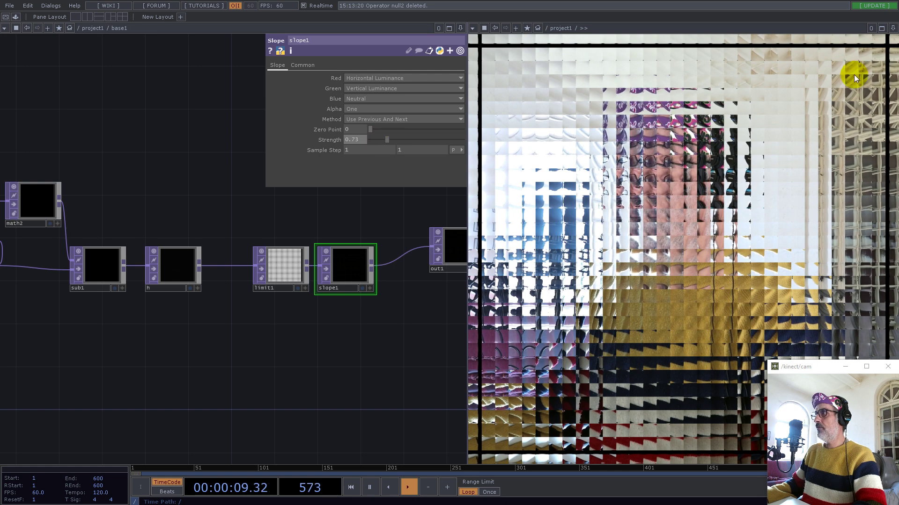
- Return to the project1 network and switch remap2's Extend mode to Repeat, settling on Mirror
scroll(310, 276, "down", 10)
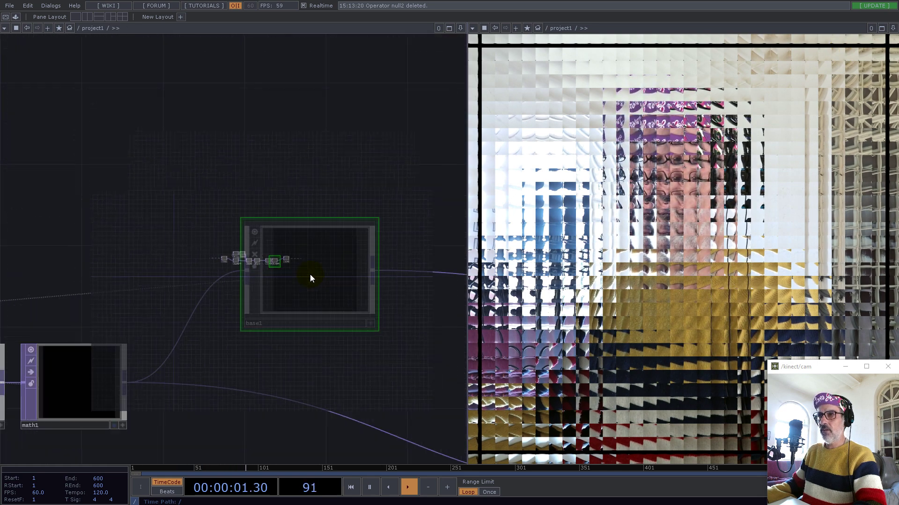
scroll(305, 282, "down", 5)
scroll(312, 321, "up", 5)
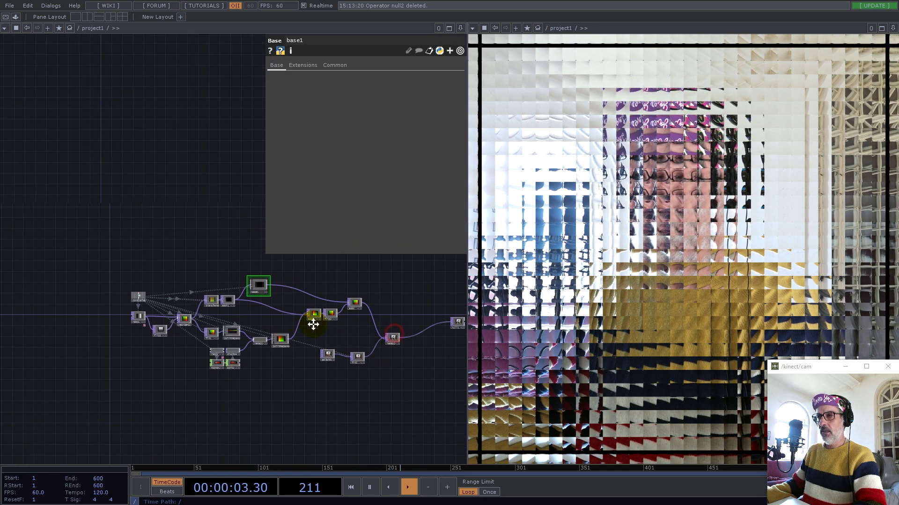
scroll(307, 322, "up", 2)
scroll(309, 321, "down", 4)
scroll(375, 337, "up", 8)
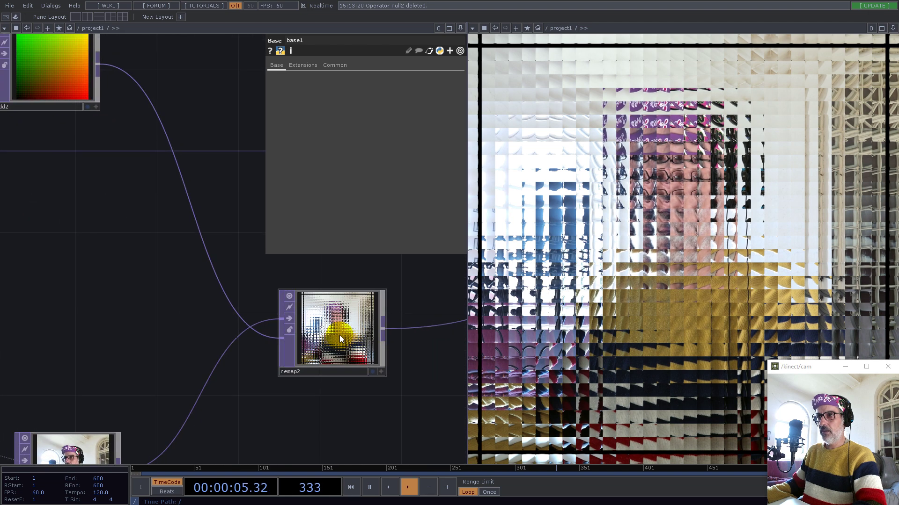
left_click(341, 335)
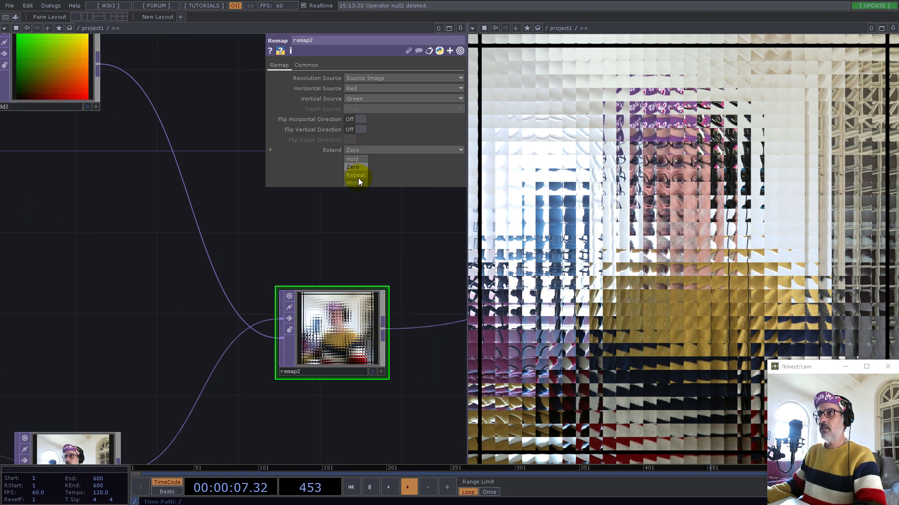
left_click(356, 175)
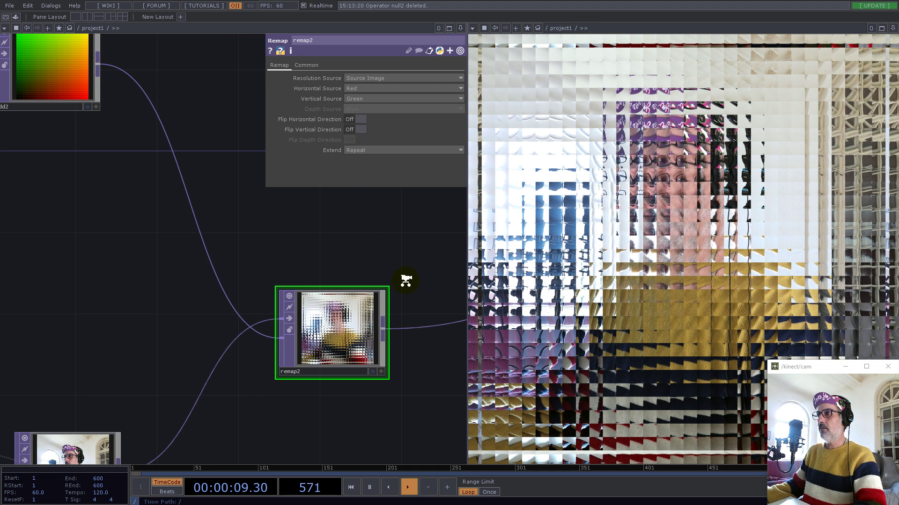
scroll(405, 280, "down", 5)
left_click(370, 149)
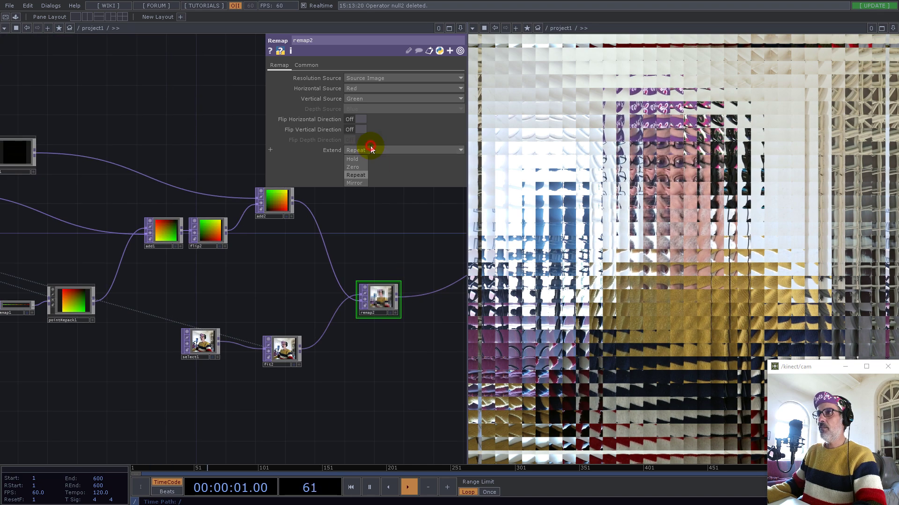
left_click(355, 183)
- Split the network pane into top and bottom halves and disable Backdrop TOPs in the lower one
left_click_drag(122, 223, 274, 302)
left_click(170, 234)
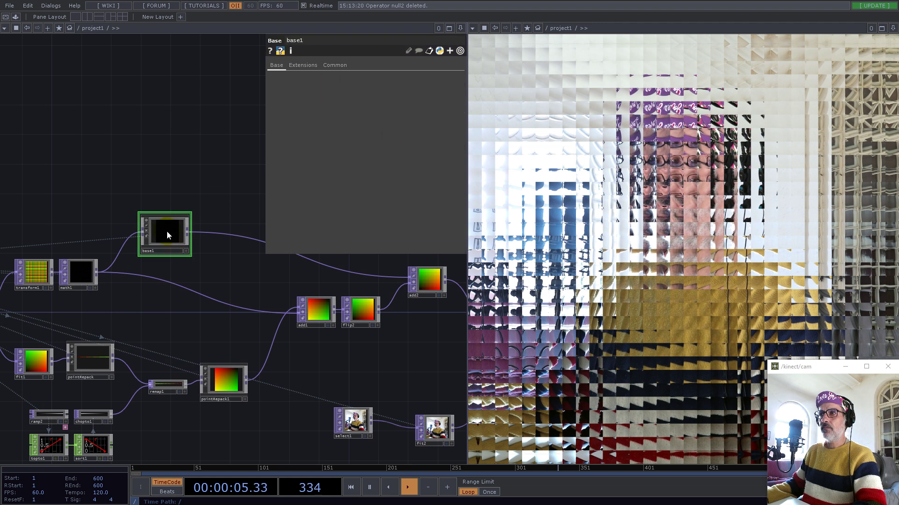
left_click(460, 29)
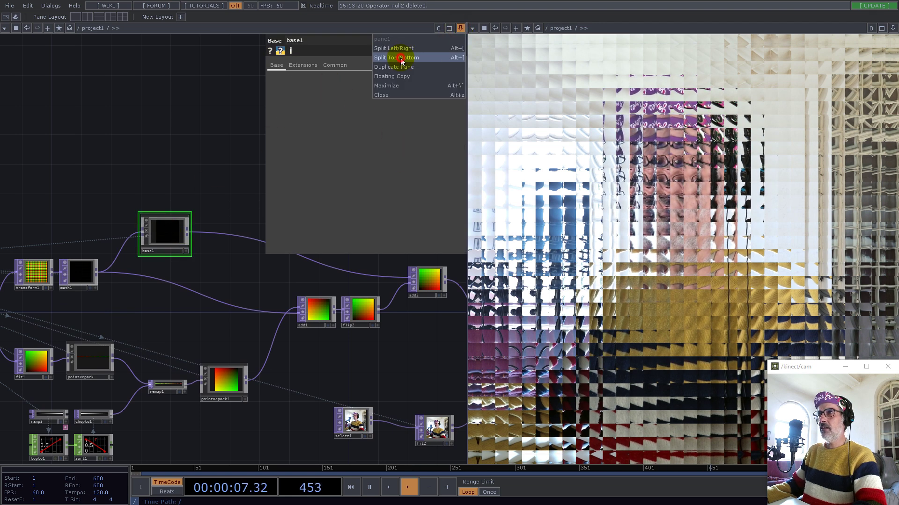
left_click(401, 58)
scroll(299, 341, "down", 5)
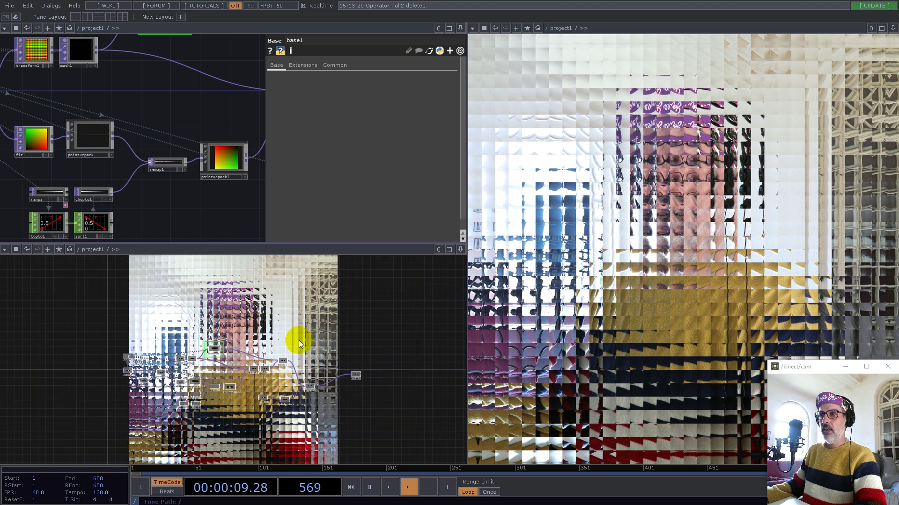
right_click(306, 313)
mouse_move(394, 338)
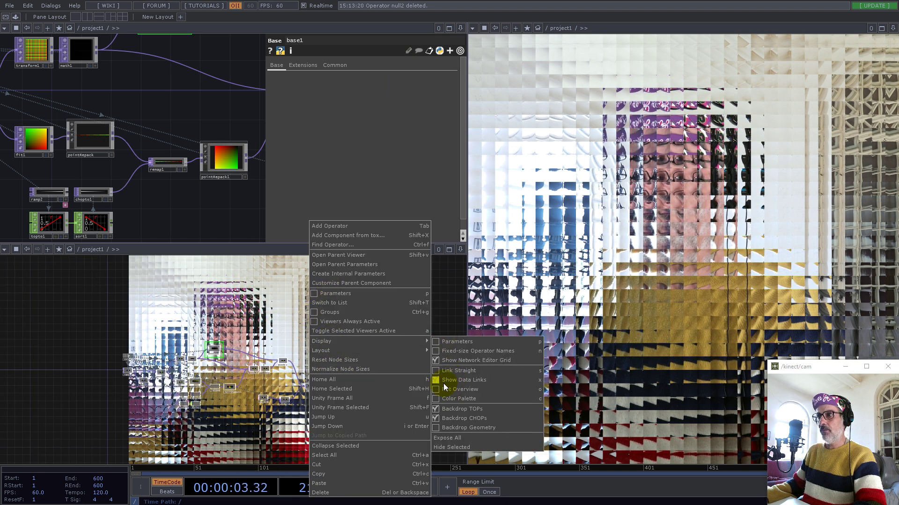
left_click(447, 408)
- Enter the base1 network in the upper pane, keeping project1 in the lower one
left_click_drag(153, 71, 161, 143)
key("i")
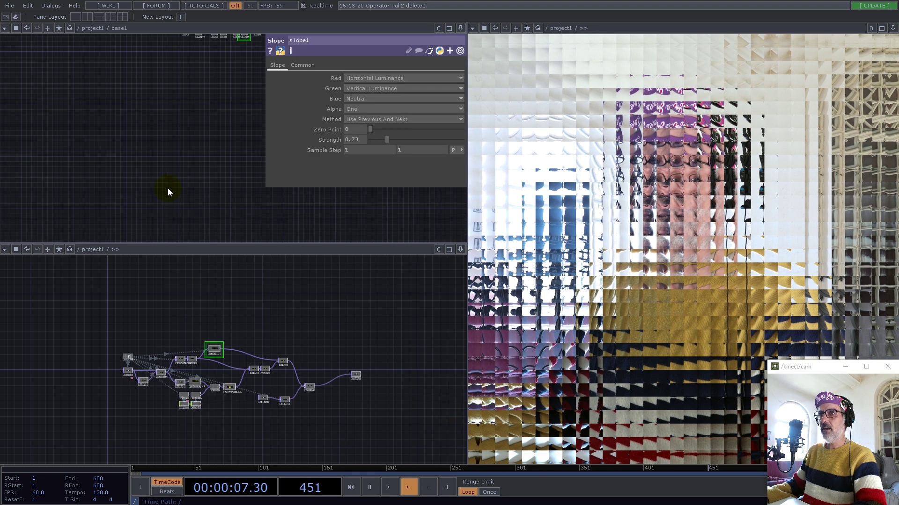
scroll(187, 396, "up", 5)
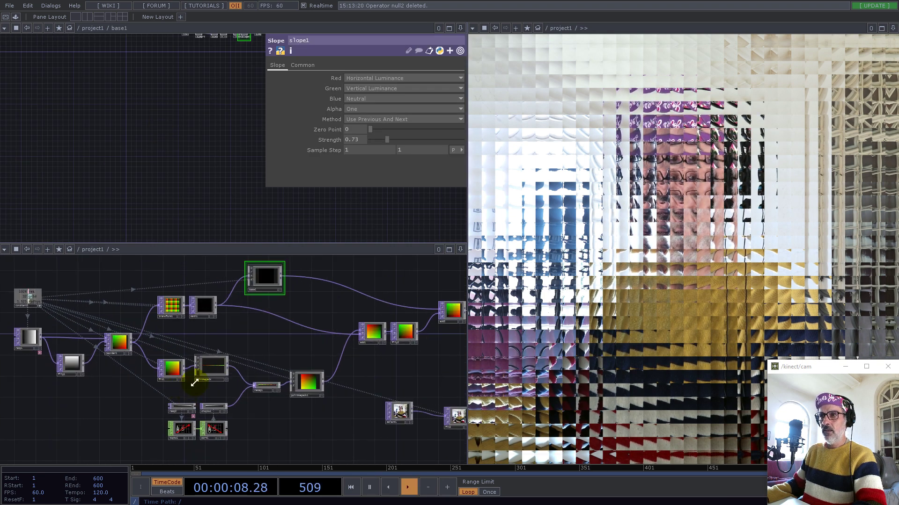
right_click(33, 308)
left_click(47, 301)
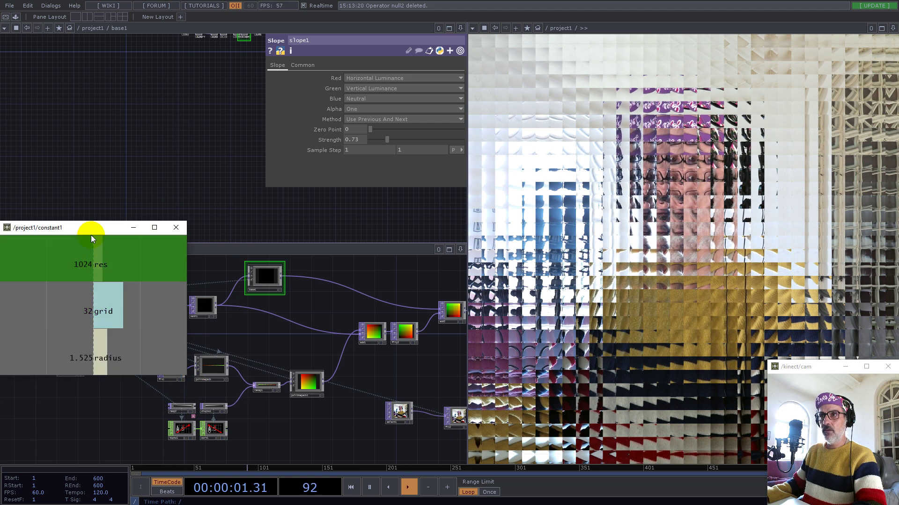
left_click(174, 228)
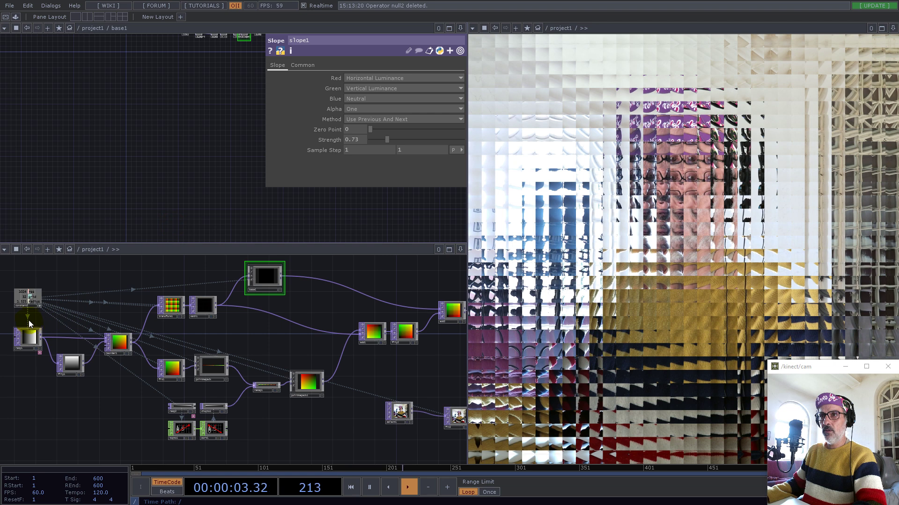
- Open constant1's parameters in a floating window and place it over the lower network pane
right_click(28, 307)
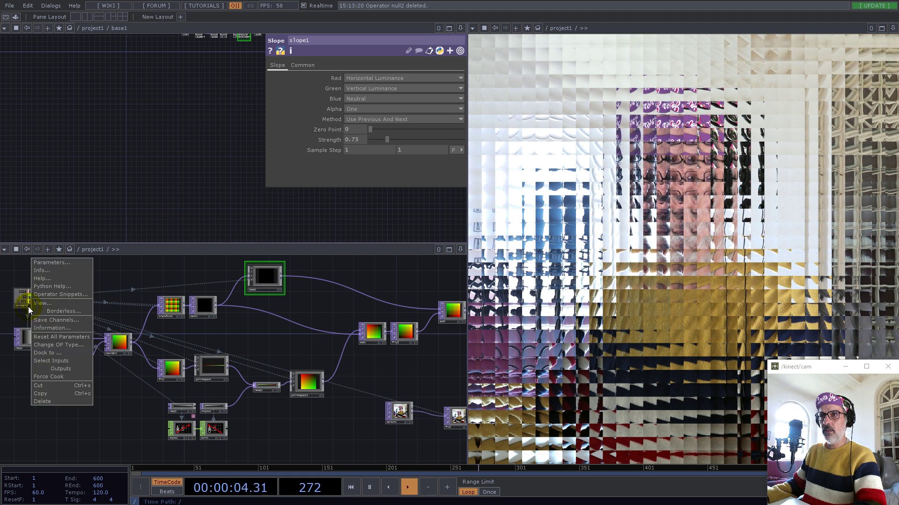
left_click(51, 263)
left_click_drag(85, 207, 350, 340)
- Set constant1's grid channel to 16
scroll(132, 123, "down", 2)
left_click_drag(132, 122, 107, 177)
middle_click_drag(139, 141, 147, 112)
left_click_drag(147, 154, 150, 65)
left_click_drag(423, 400, 364, 404)
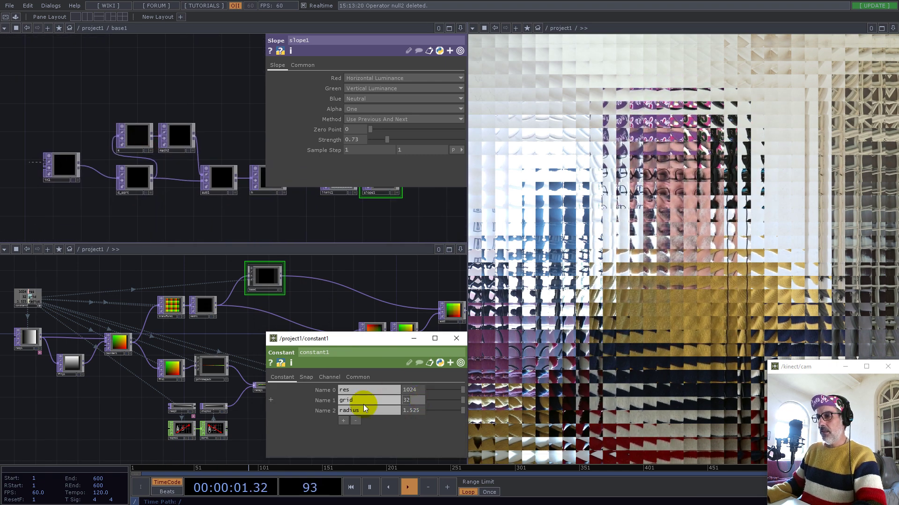
type("16")
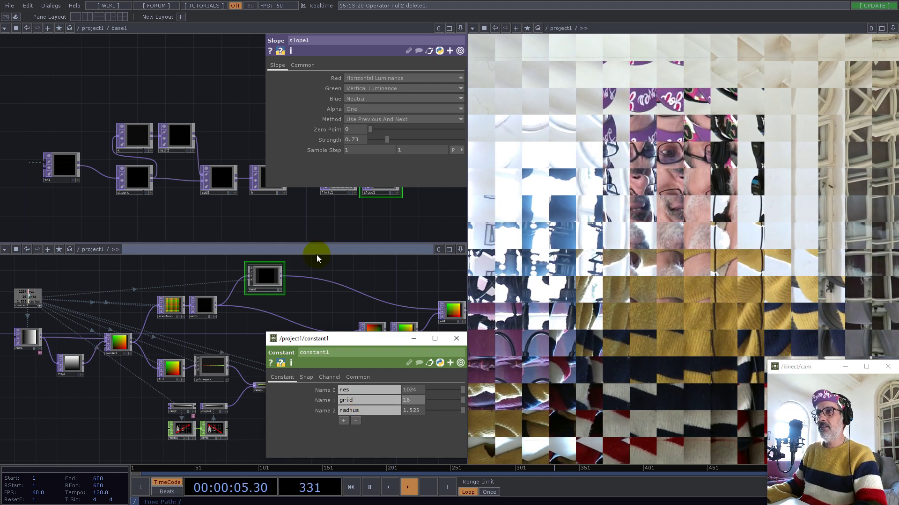
- Raise slope1's strength to 12.9 and inspect the limit1 height map up close
left_click(192, 209)
left_click_drag(193, 208, 94, 208)
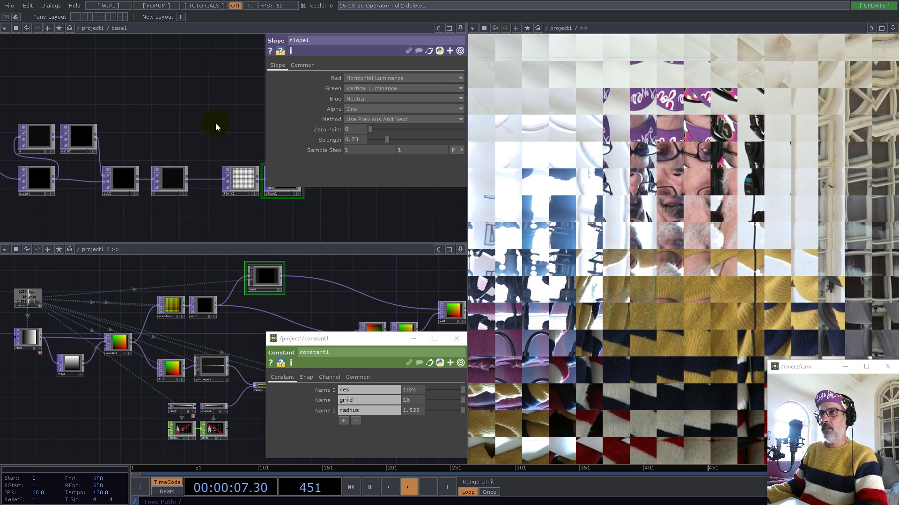
left_click_drag(214, 126, 149, 139)
left_click_drag(322, 140, 467, 145)
mouse_move(361, 139)
middle_mouse_down()
mouse_move(522, 154)
mouse_move(758, 154)
mouse_move(357, 126)
mouse_move(361, 139)
middle_mouse_up()
scroll(360, 139, "up", 2)
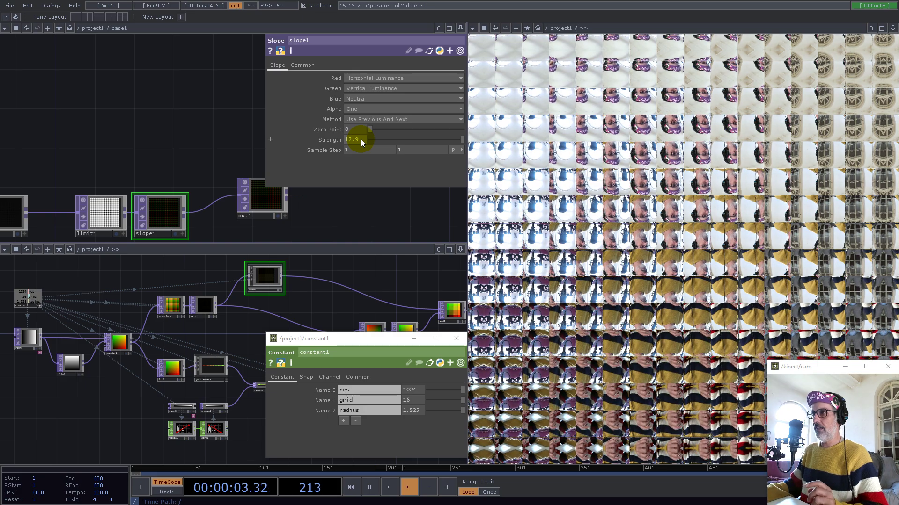
scroll(44, 223, "up", 5)
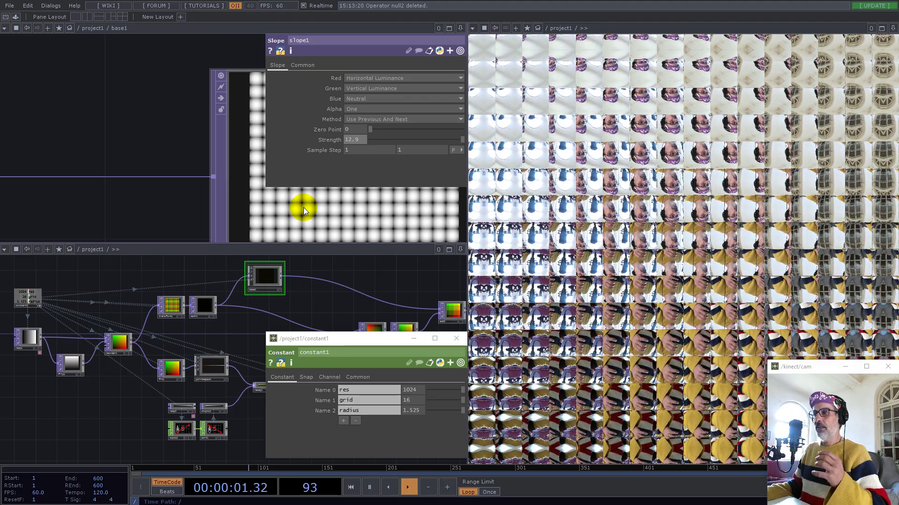
- Change the Combine Channels operation of the d_sqrt Math TOP to Length
scroll(229, 189, "down", 5)
left_click(68, 182)
scroll(70, 183, "up", 5)
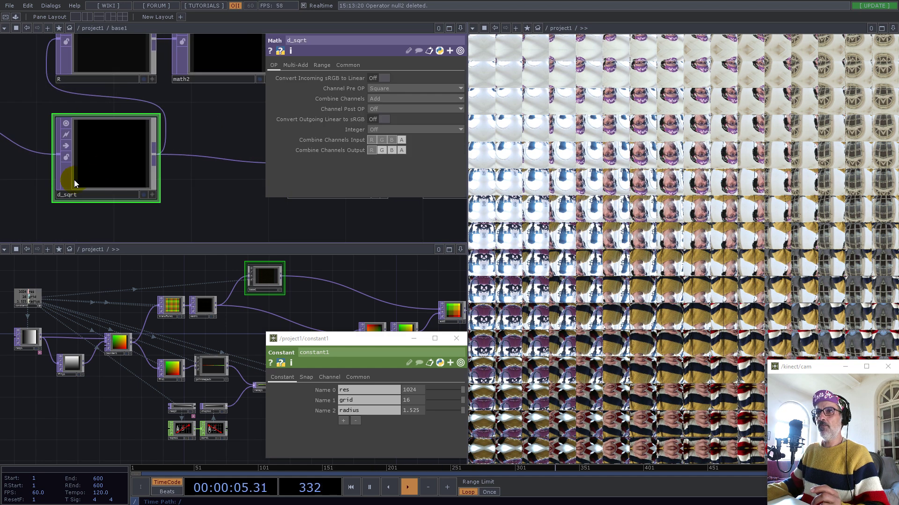
left_click(380, 99)
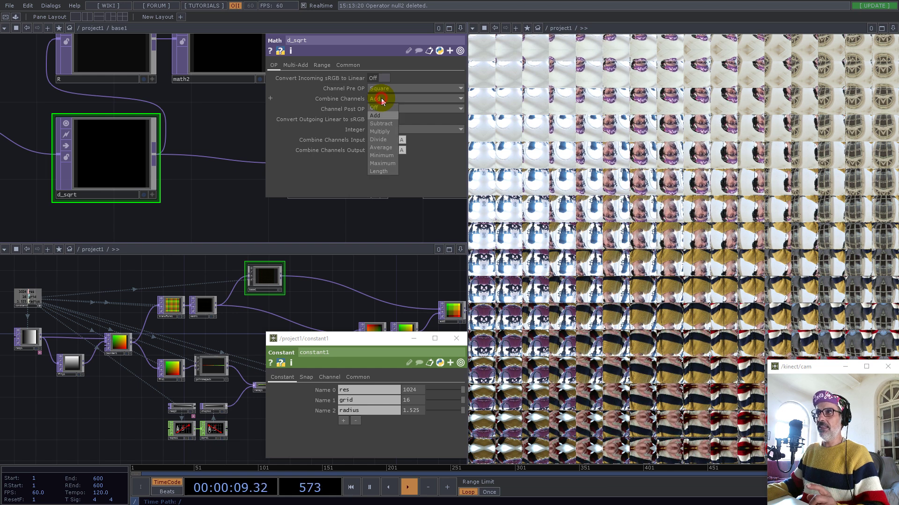
left_click(383, 171)
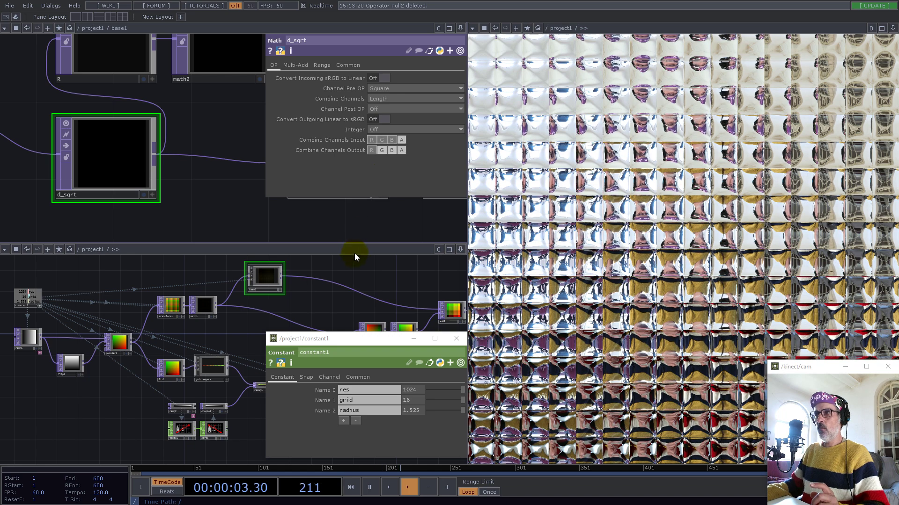
- Set constant1's radius channel to 11
left_click_drag(281, 311, 87, 334)
left_click_drag(154, 281, 213, 308)
left_click(421, 411)
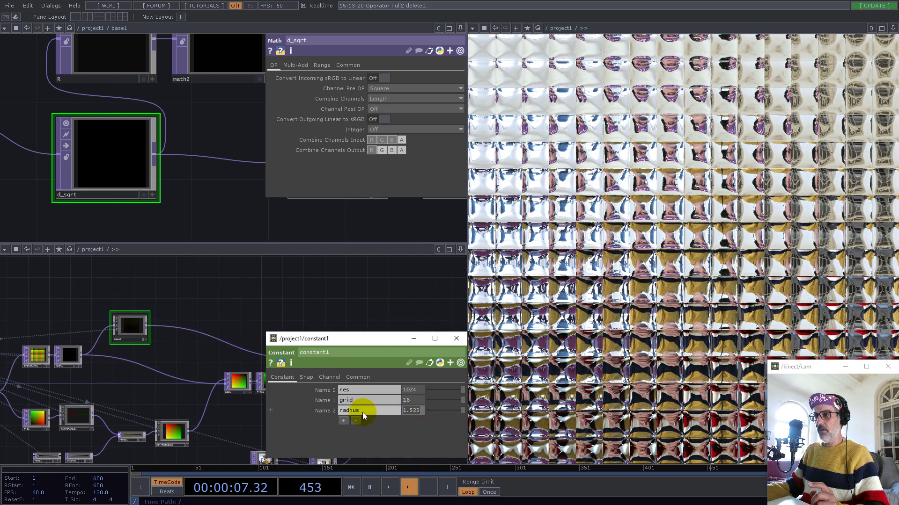
type("11")
key("Return")
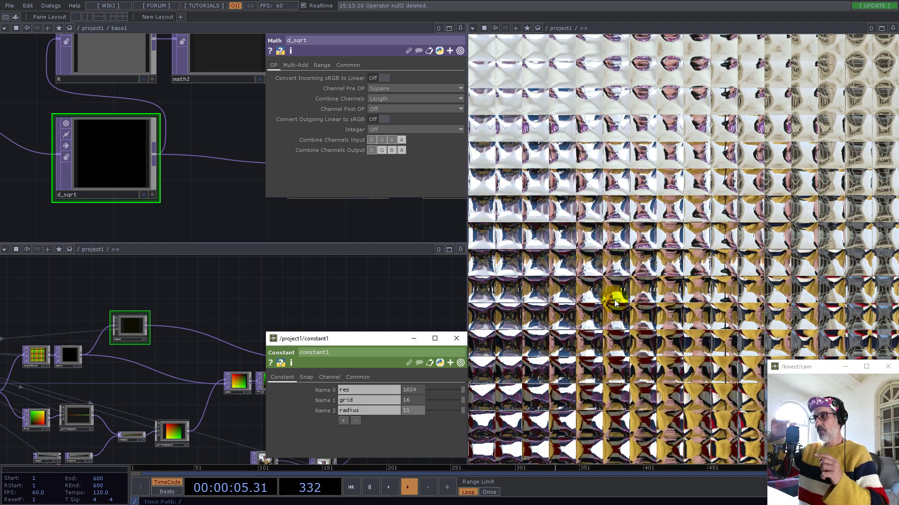
- Select slope1 in the base1 network and reduce its strength to 9.9
left_click_drag(75, 246, 117, 210)
left_click_drag(249, 105, 75, 129)
middle_click_drag(105, 99, 215, 170)
left_click_drag(216, 182, 137, 194)
left_click(175, 151)
middle_click_drag(360, 139, 396, 125)
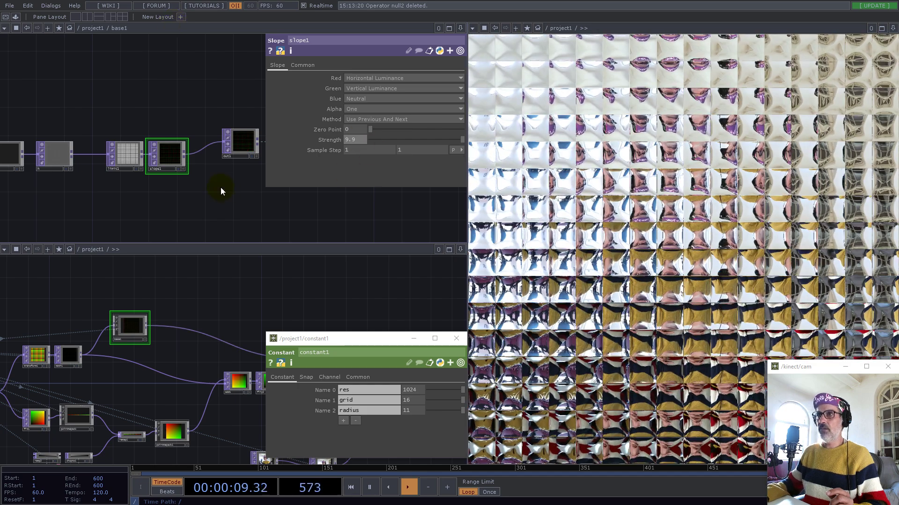
scroll(236, 196, "down", 3)
scroll(67, 173, "up", 5)
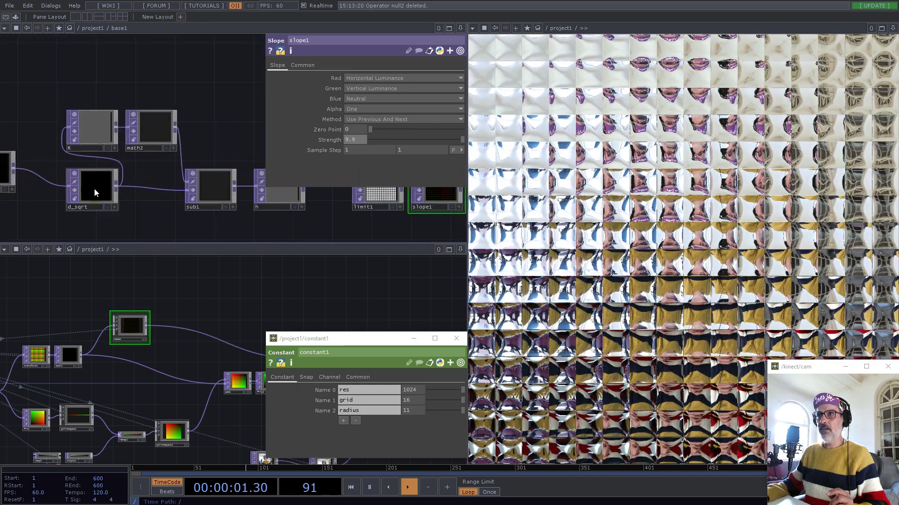
- Set the Combine Channels operation of the d_sqrt Math TOP to Maximum
left_click(93, 186)
left_click(389, 99)
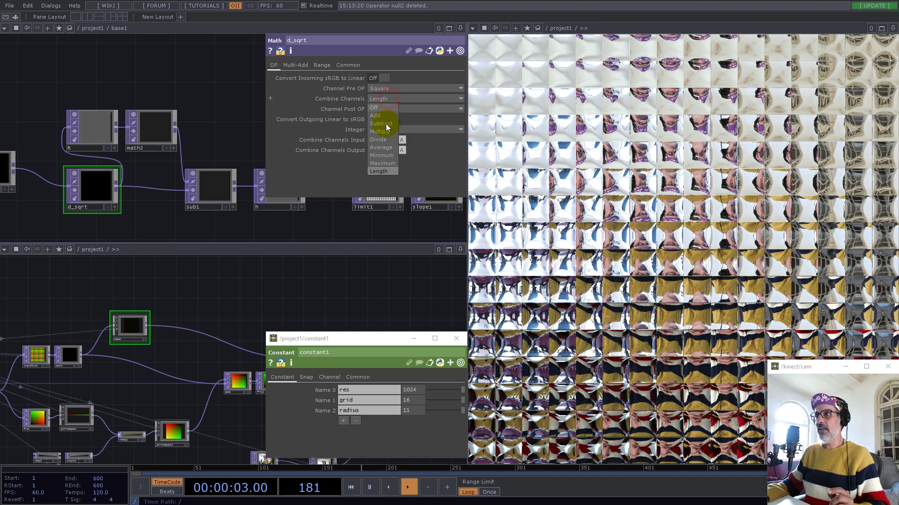
left_click(386, 164)
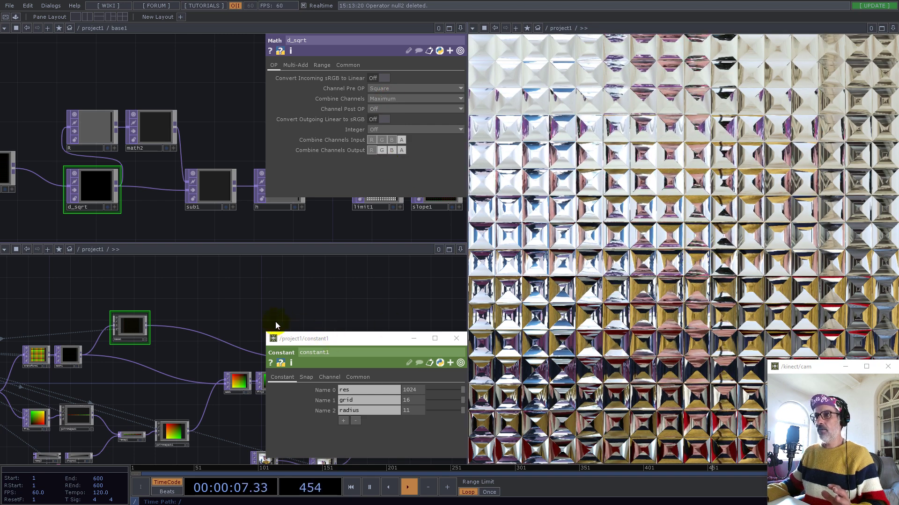
- Select slope1 in the base1 network and reduce its strength to 1.54
left_click_drag(283, 220, 92, 204)
left_click(204, 178)
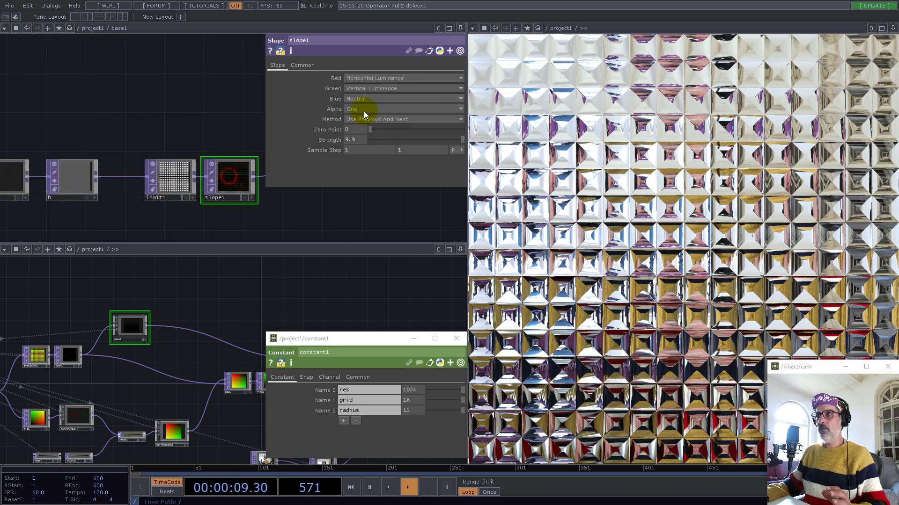
left_click_drag(461, 140, 406, 141)
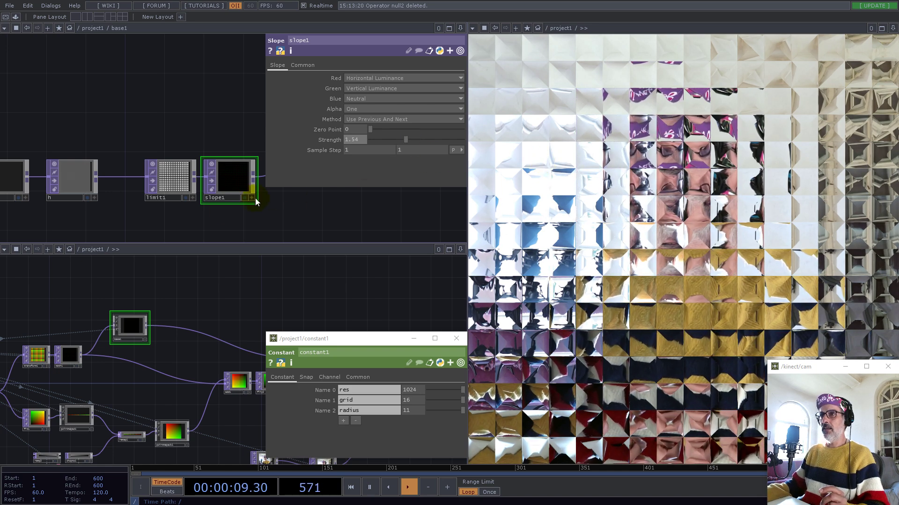
scroll(255, 201, "down", 3)
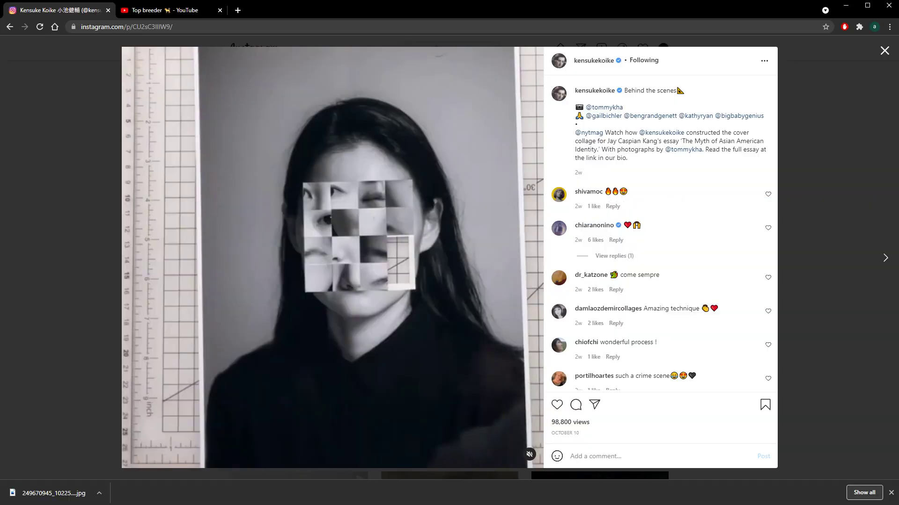
- Switch to the Top breeder video on YouTube in the browser, play its opening seconds and pause it
left_click(158, 12)
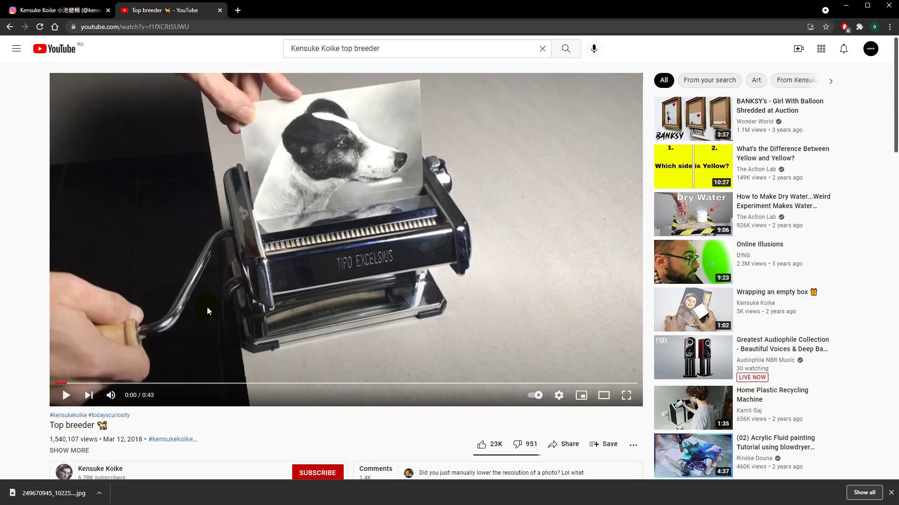
left_click(66, 397)
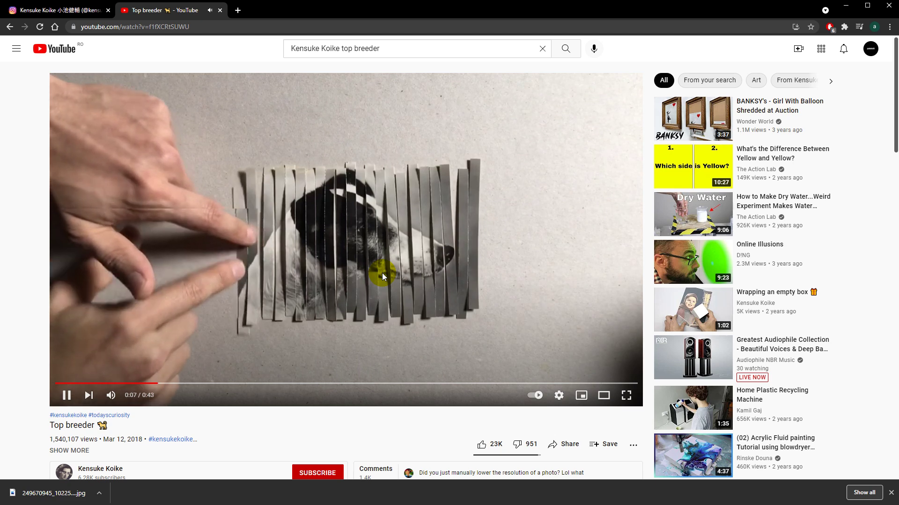
left_click(67, 395)
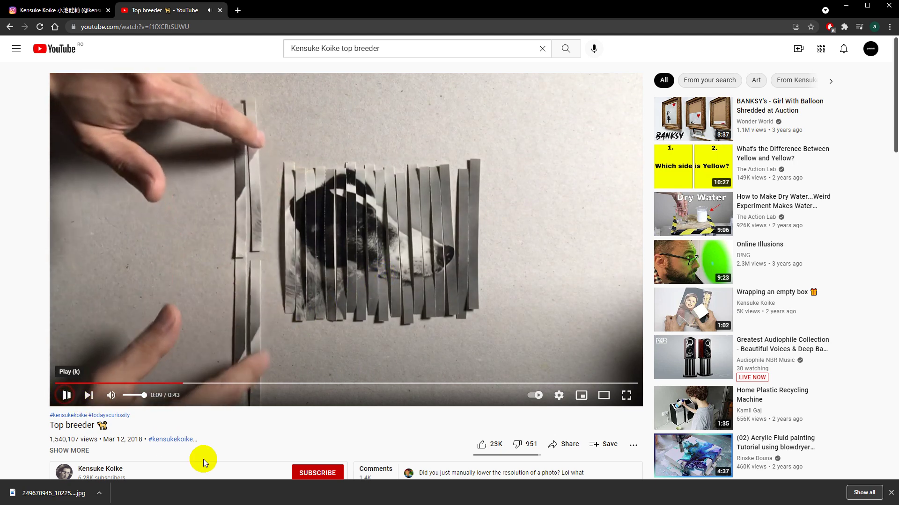